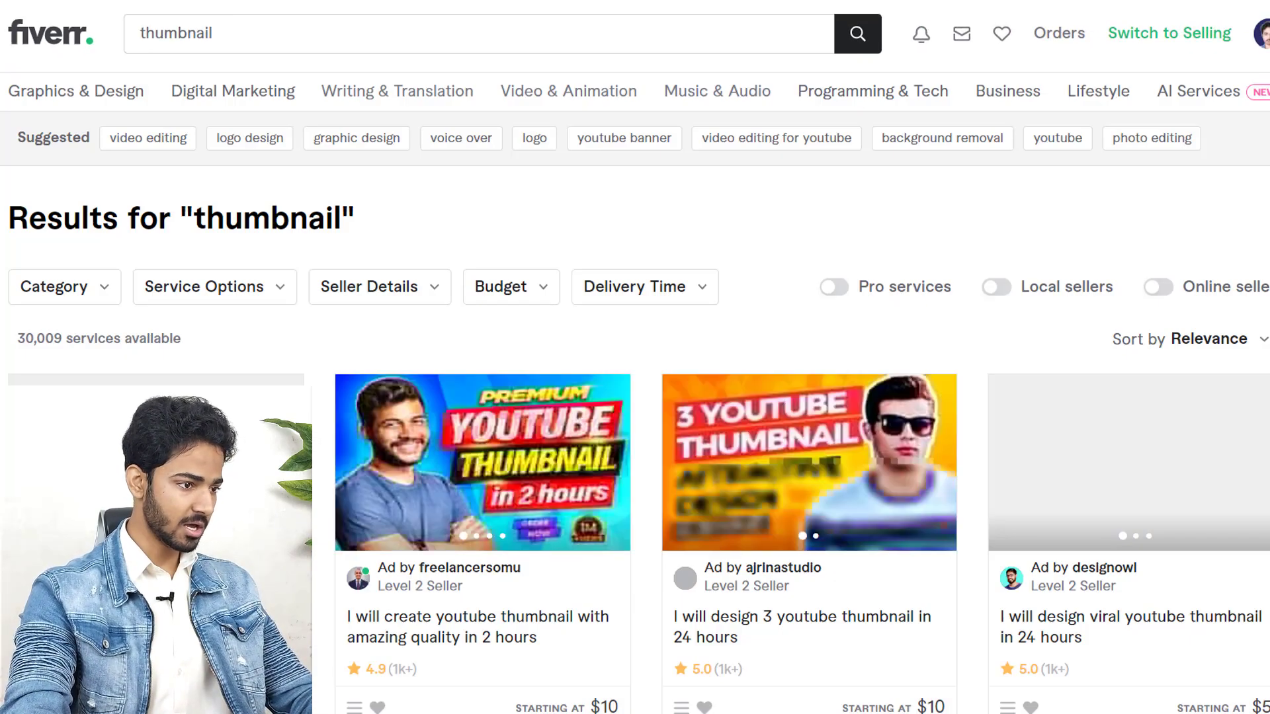
Look through the Fiverr search results for thumbnail design services.
scroll(635, 357, down, 4)
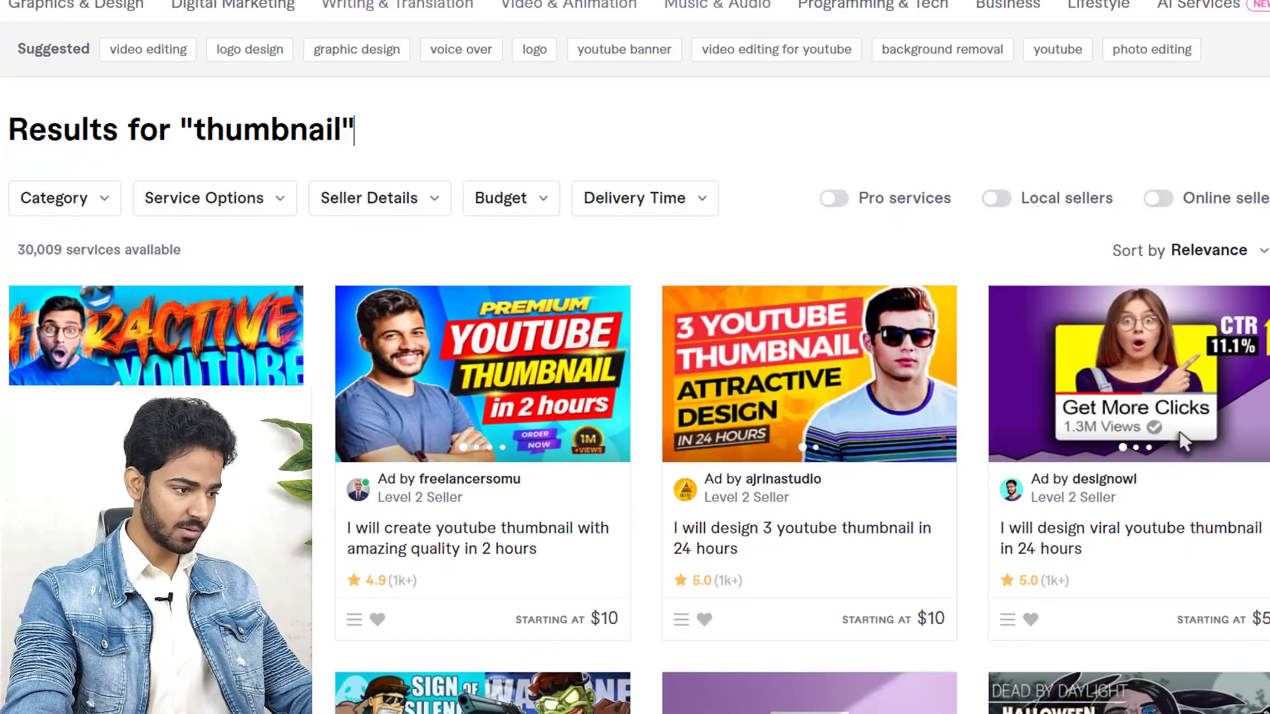
scroll(634, 357, down, 1)
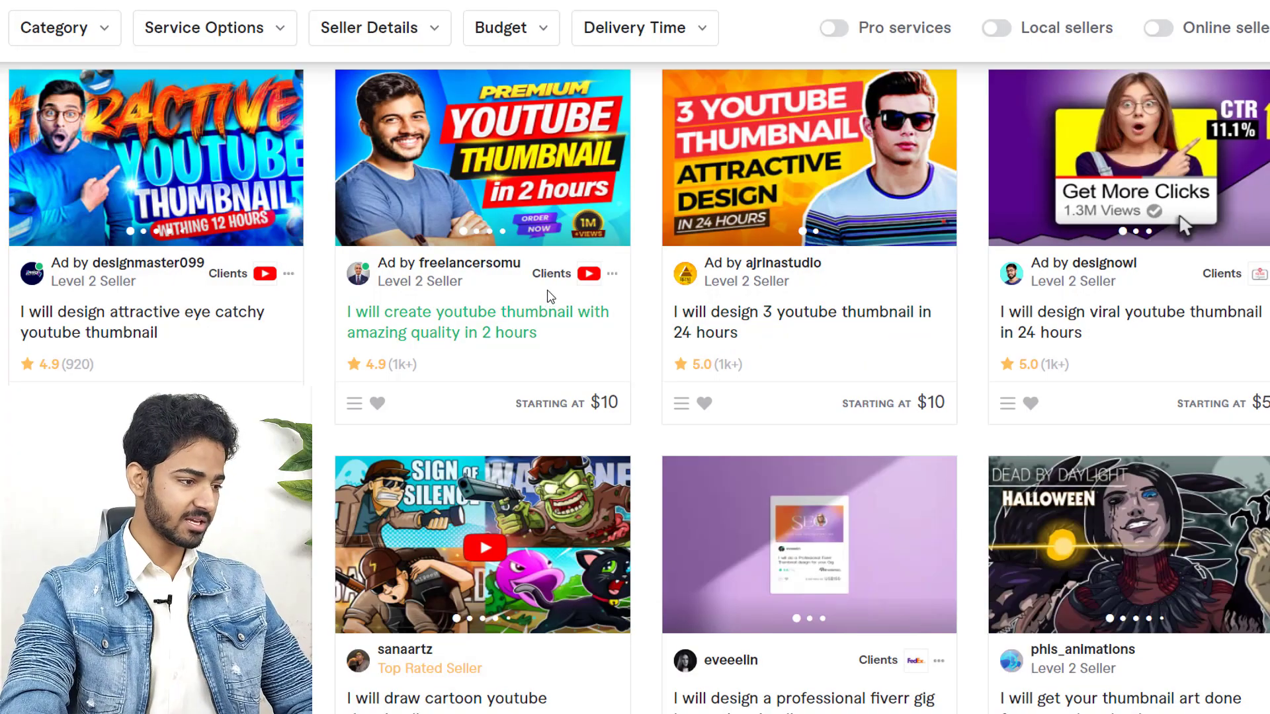
scroll(1259, 332, down, 5)
scroll(1259, 332, up, 6)
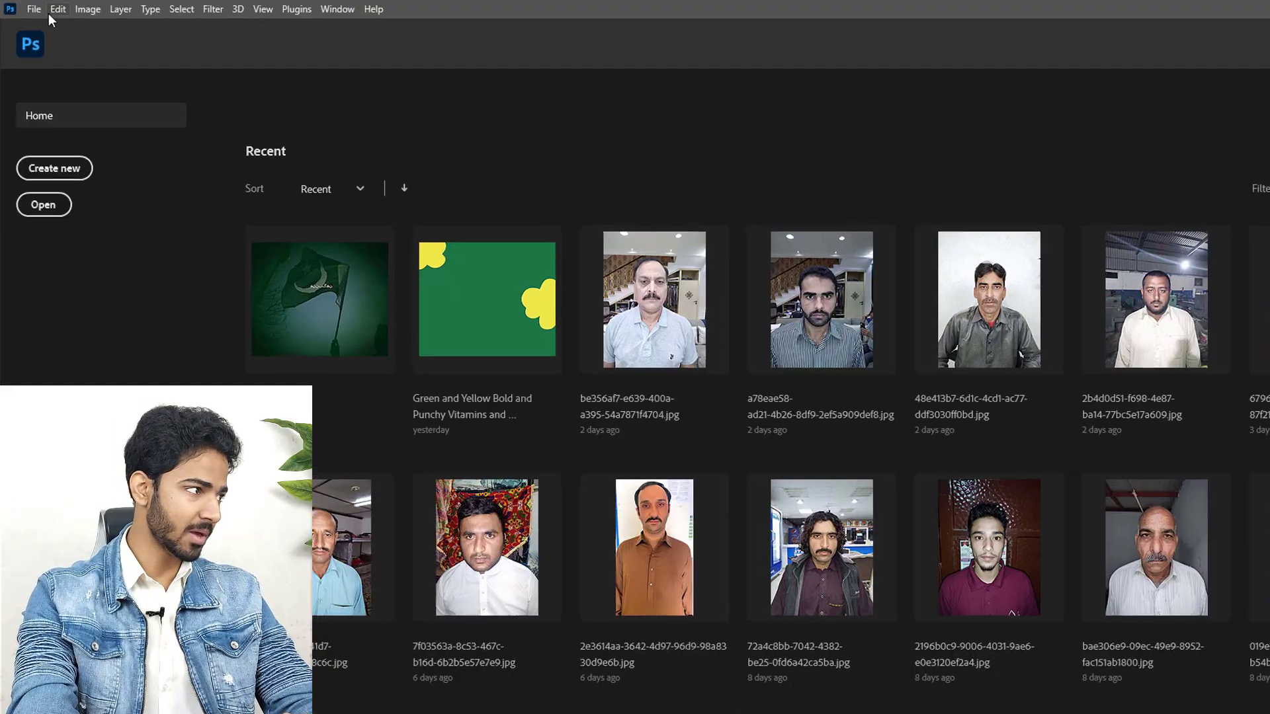
Switch to Photoshop and create a new 1920 × 1080 pixel document with the resolution set to 72 pixels/inch.
click(35, 9)
click(60, 28)
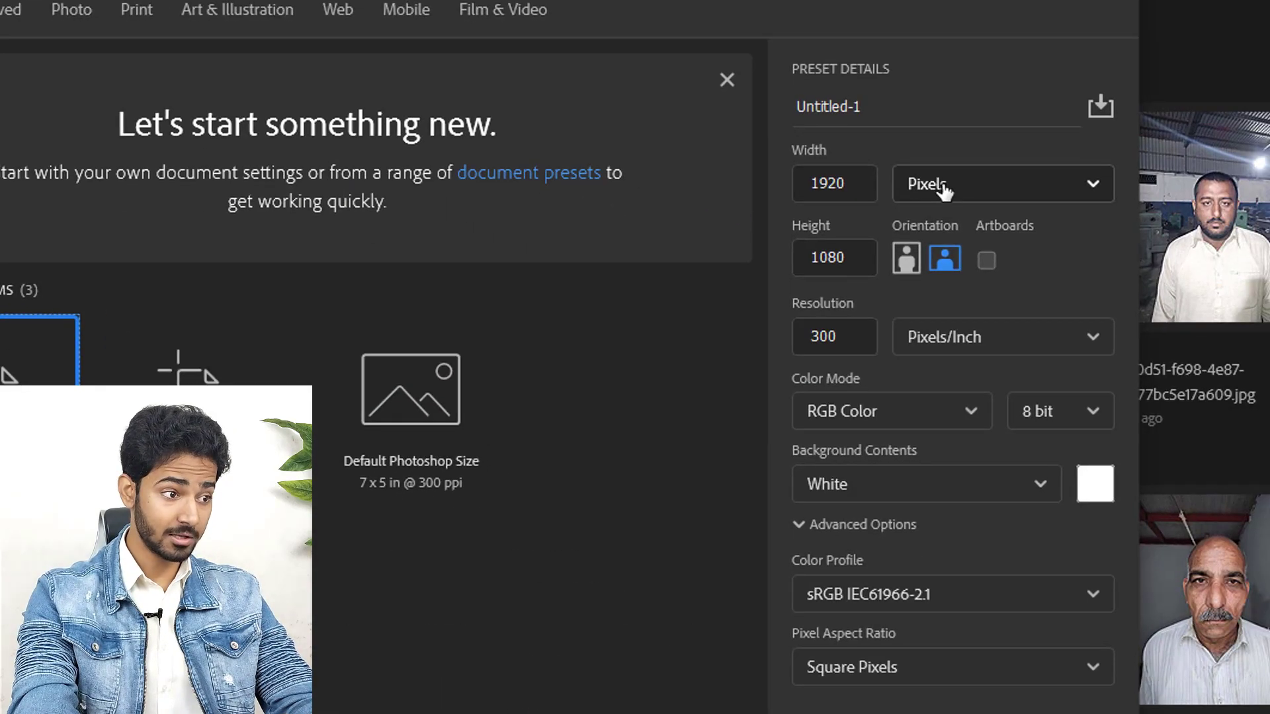
drag(853, 184, 743, 186)
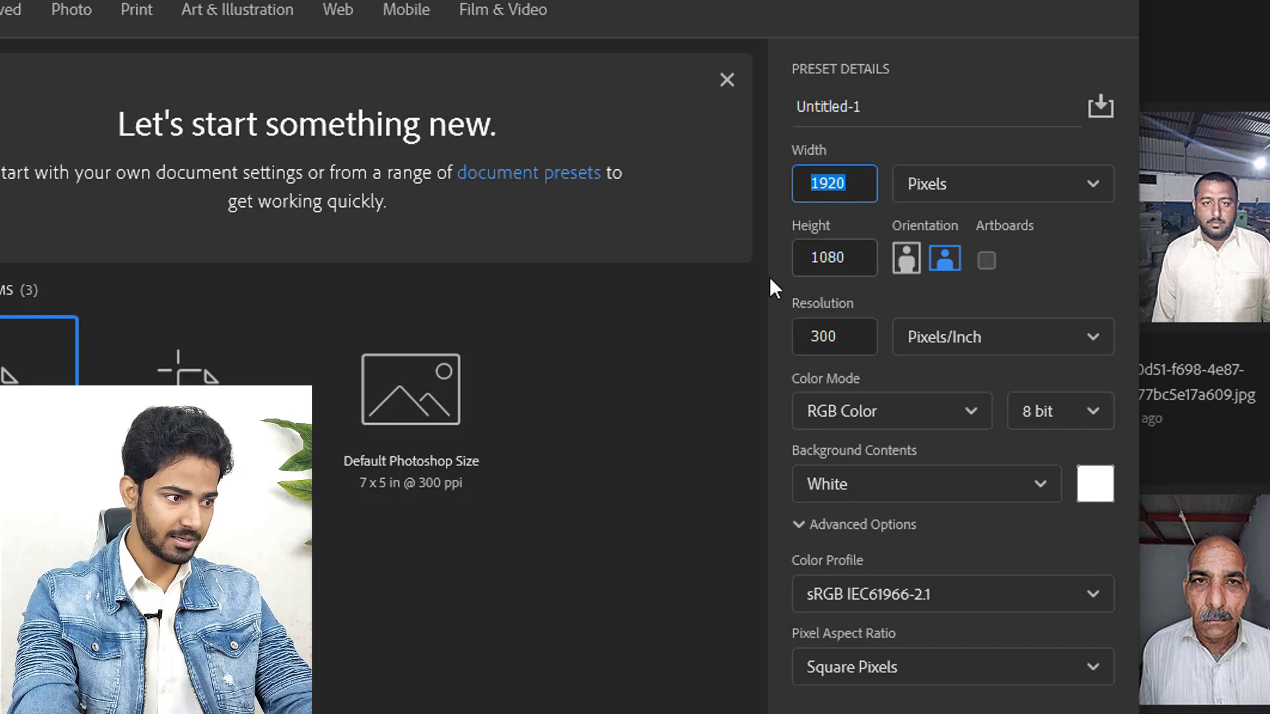
drag(848, 343, 739, 328)
text(72)
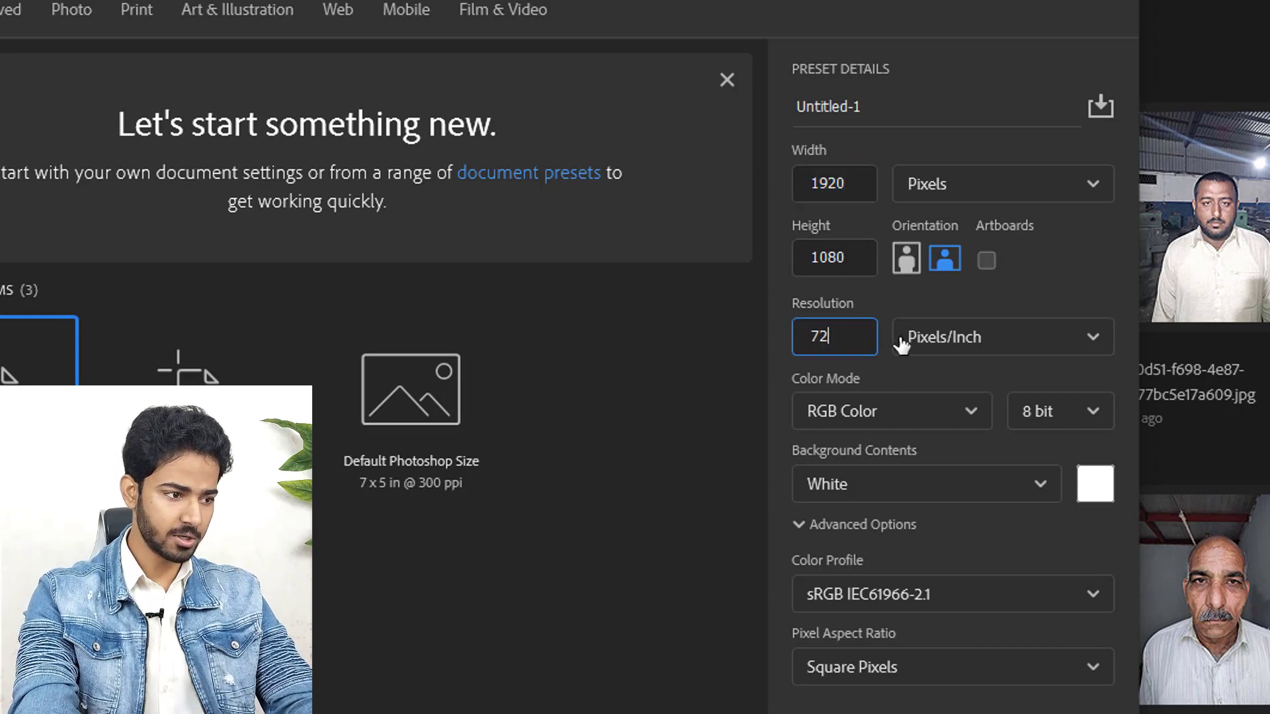
click(940, 339)
click(937, 347)
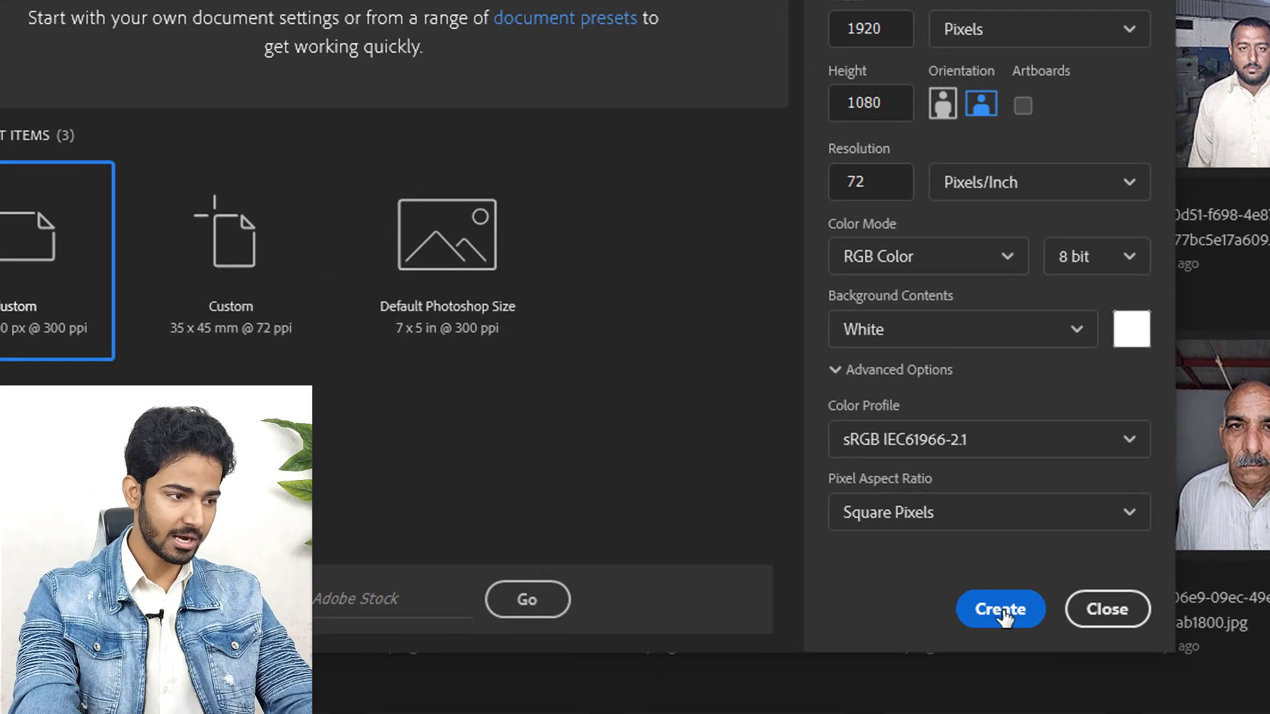
click(996, 608)
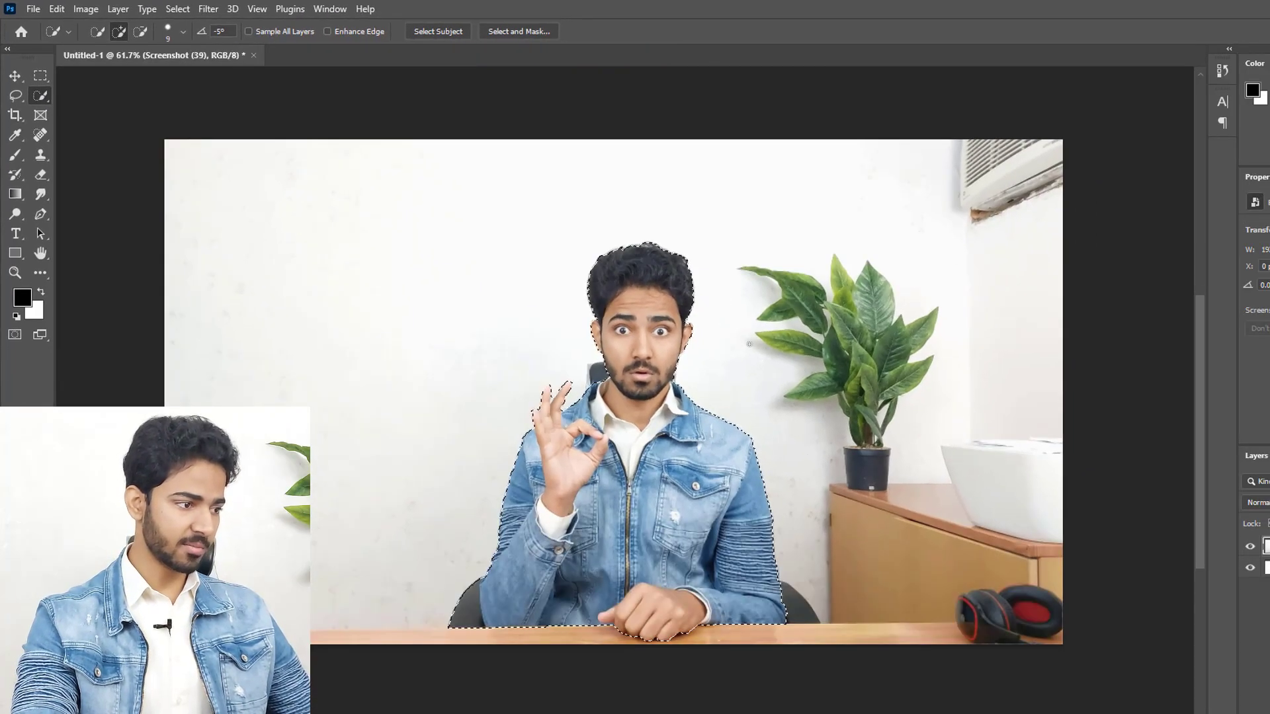
Check the edges of the selection around the man and turn it into a layer mask on the Screenshot (39) layer.
key(alt)
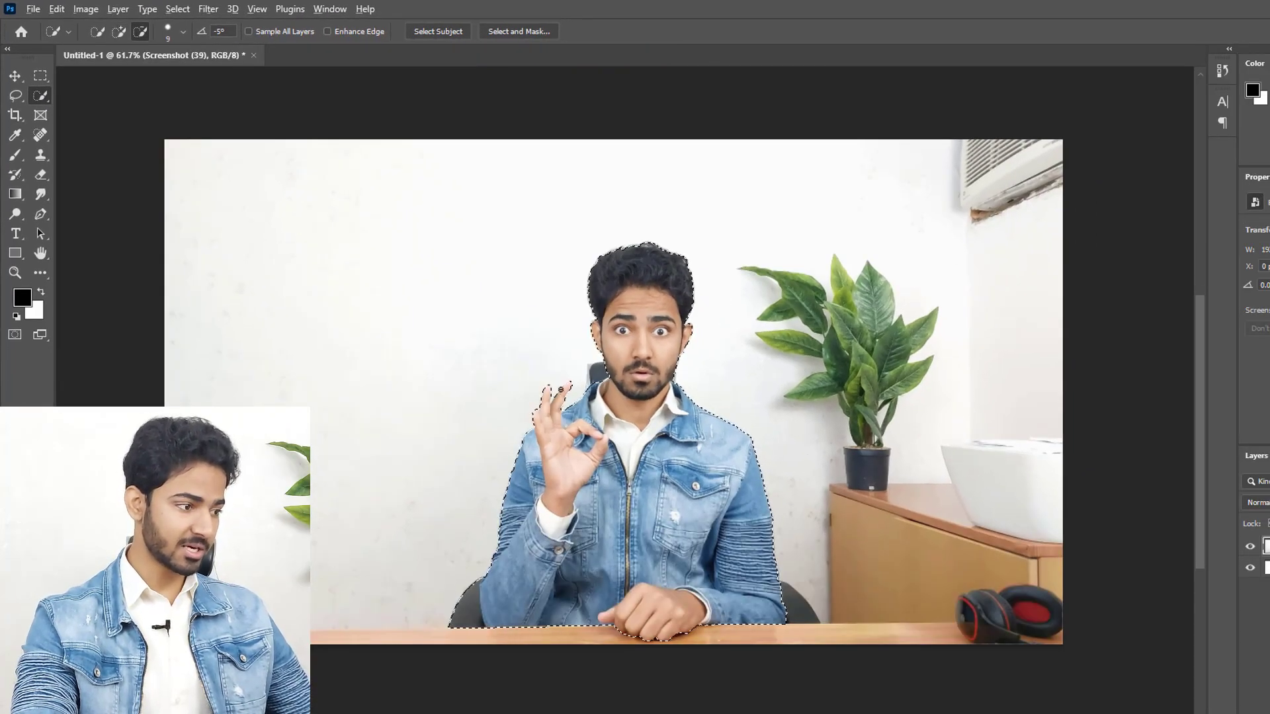
scroll(565, 374, up, 6)
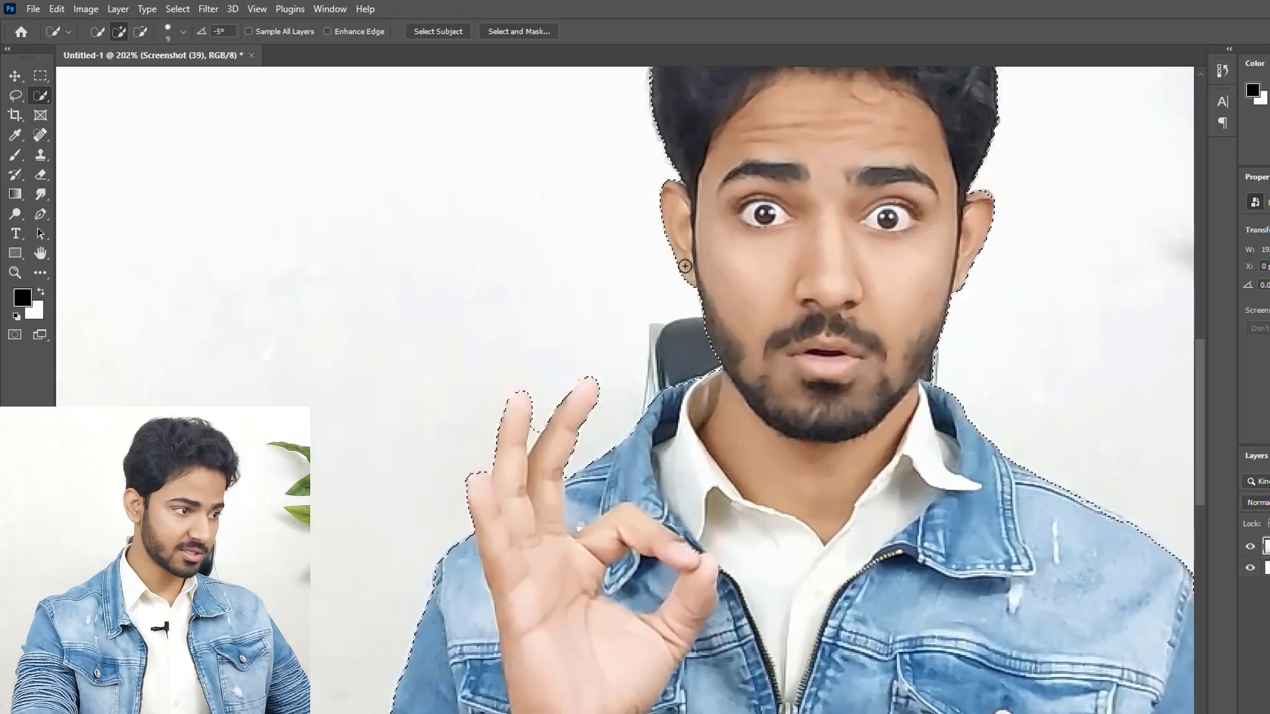
mouse_move(691, 343)
mouse_down()
mouse_move(654, 360)
mouse_move(661, 381)
mouse_up()
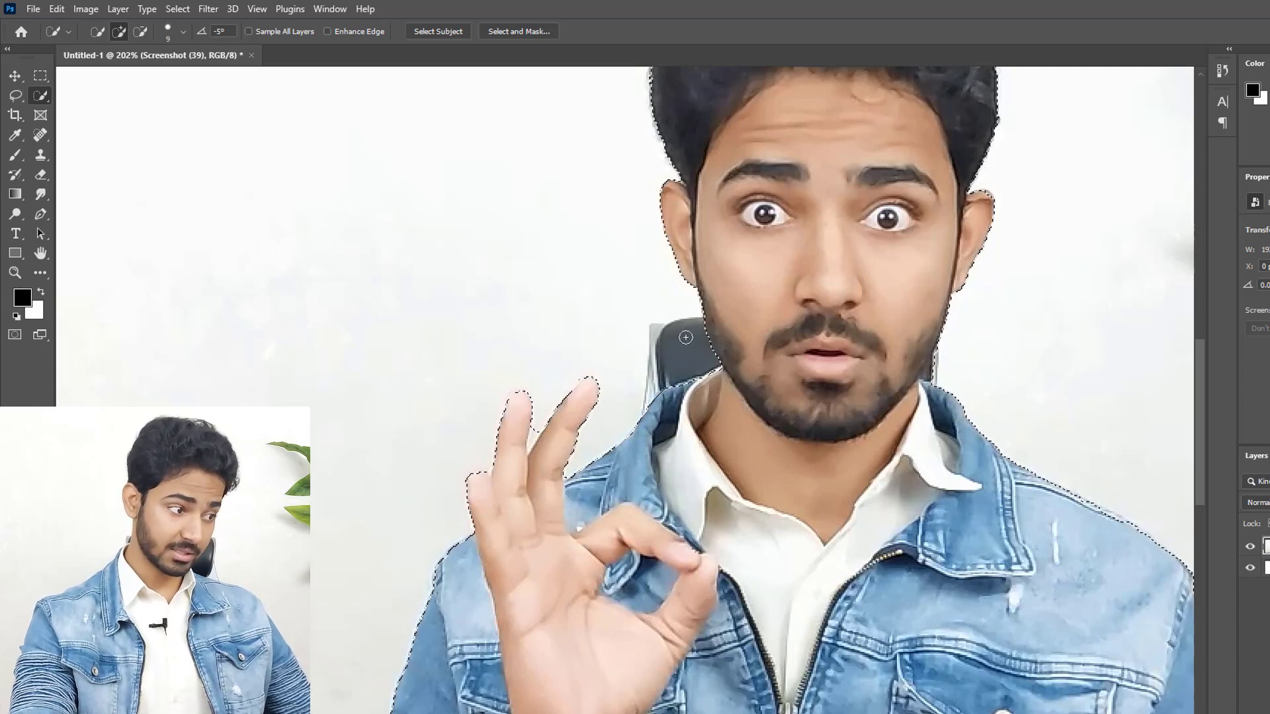
key(alt)
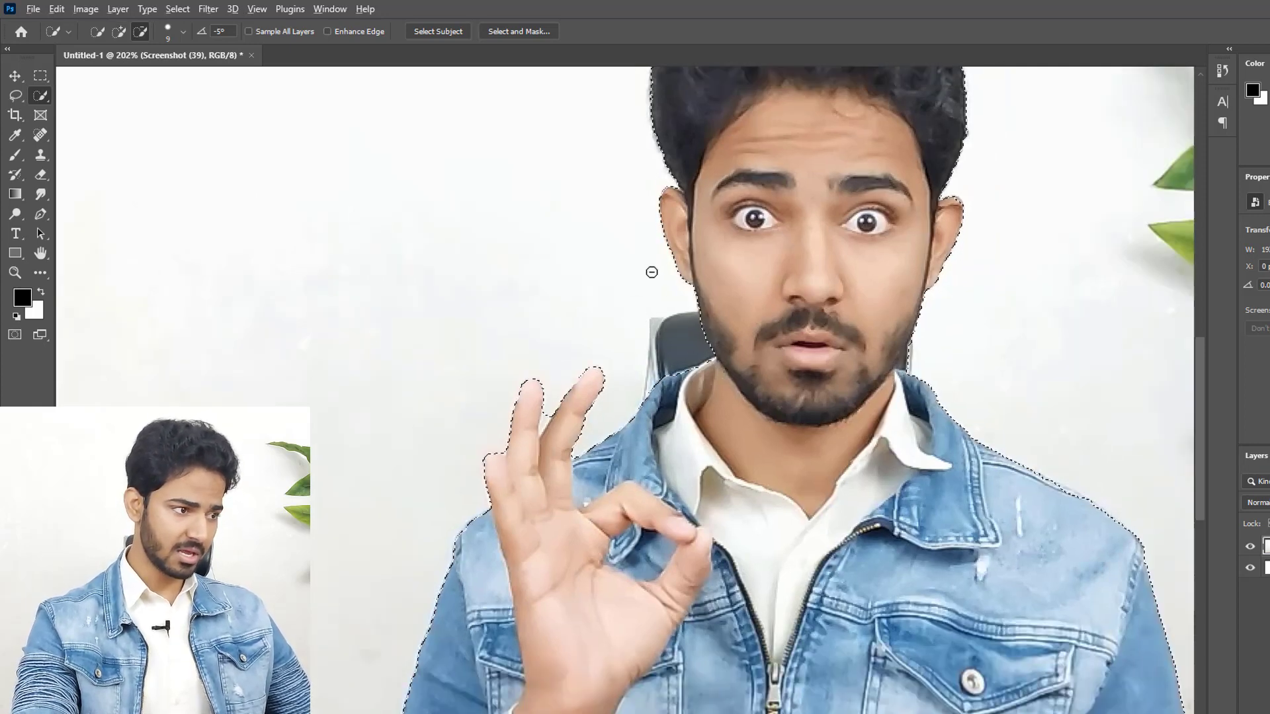
scroll(651, 272, down, 5)
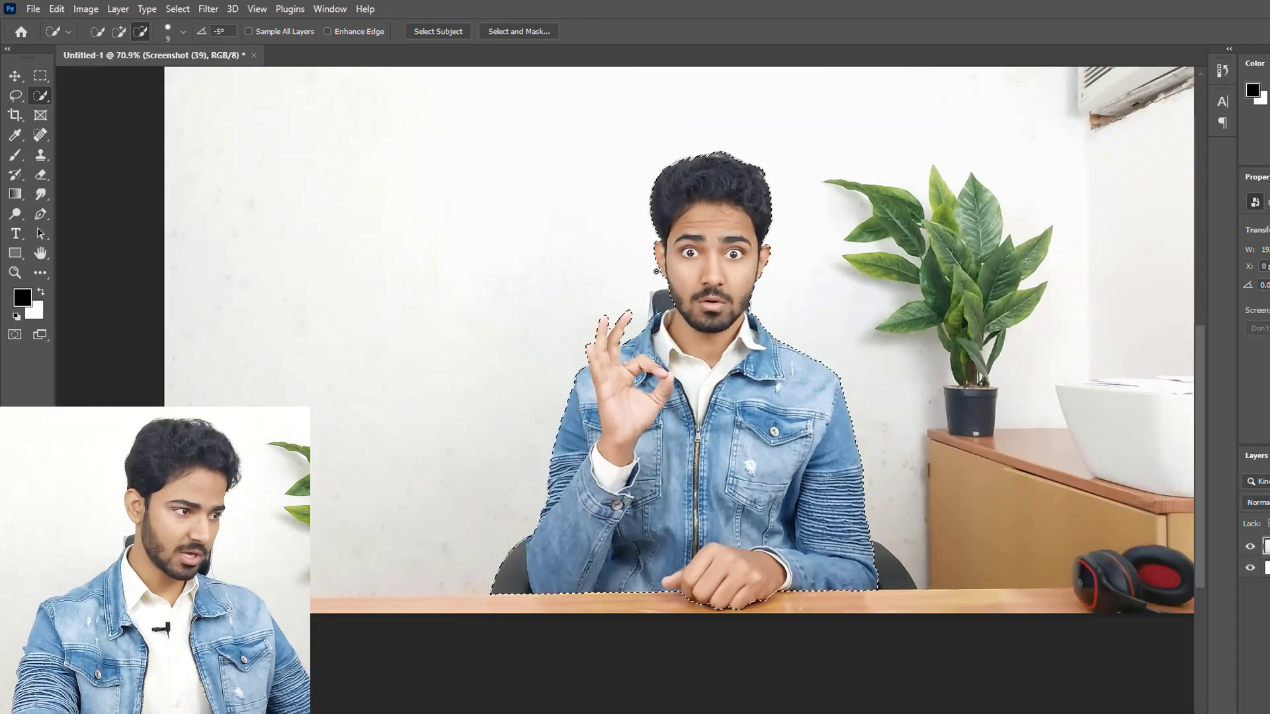
scroll(727, 249, up, 2)
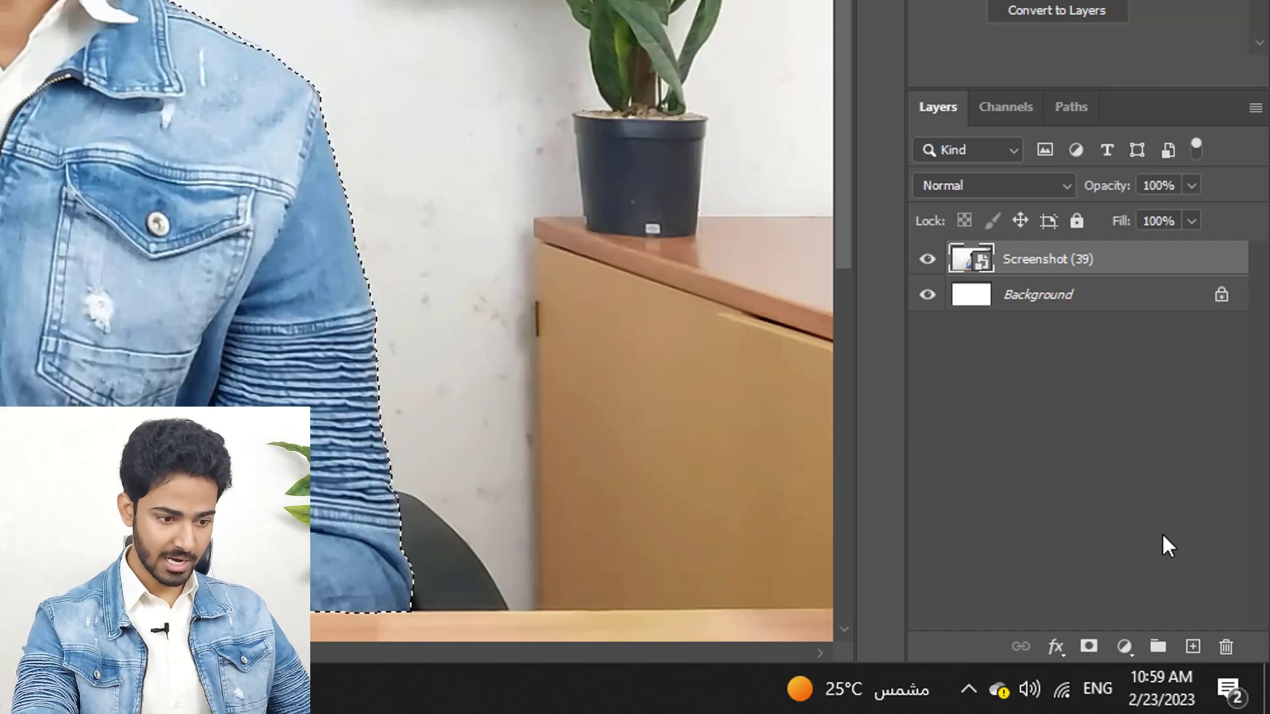
click(1088, 648)
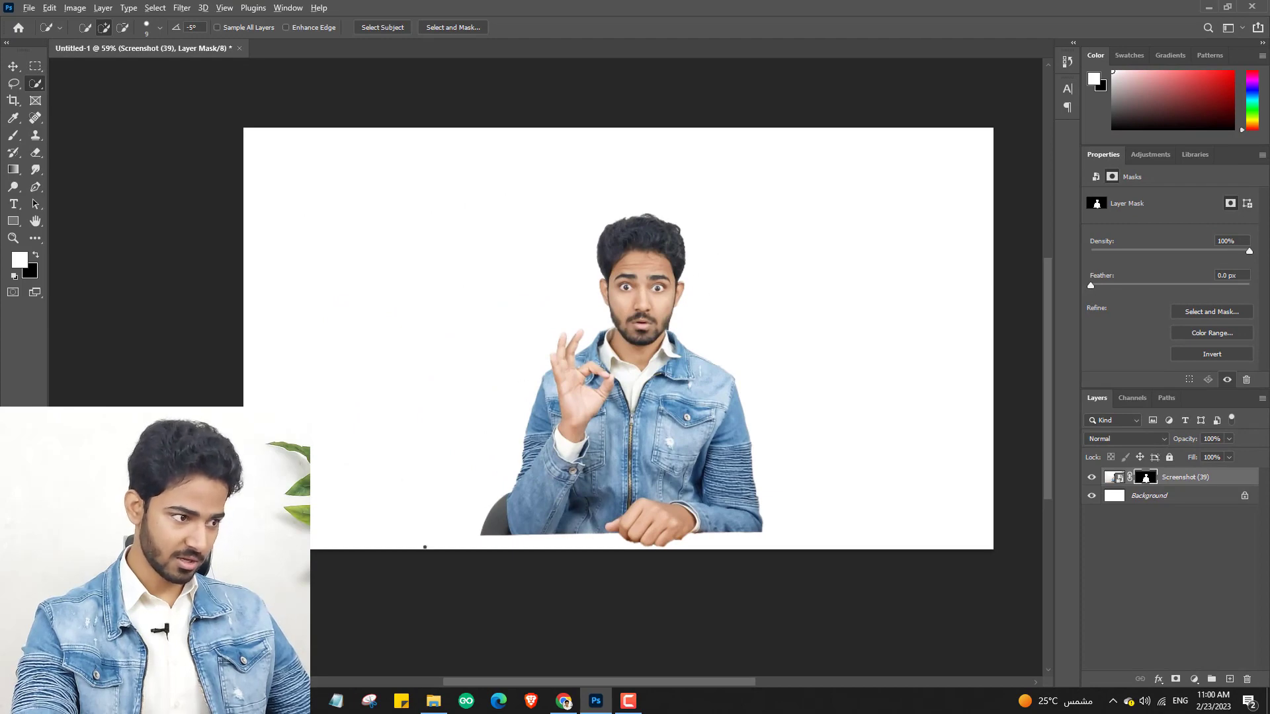
Brush black on the layer mask over the chair beside the lower sleeve, and paint the area back with white.
scroll(460, 518, up, 13)
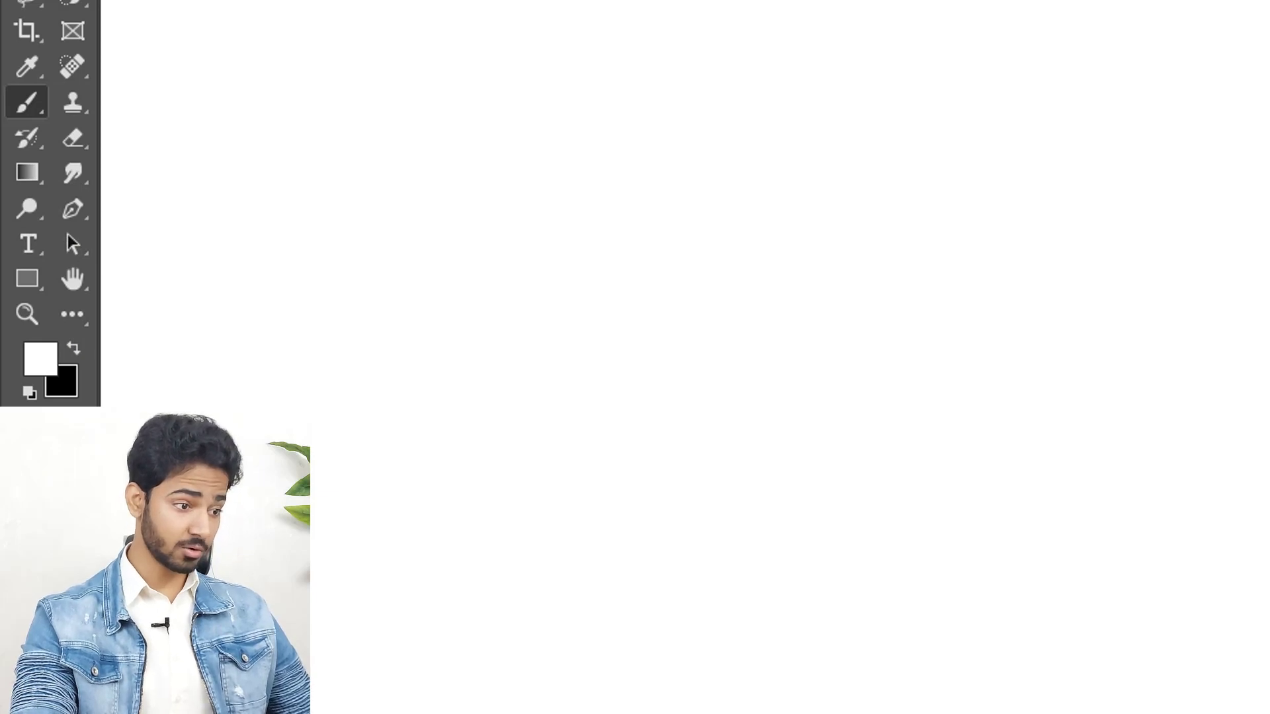
click(72, 346)
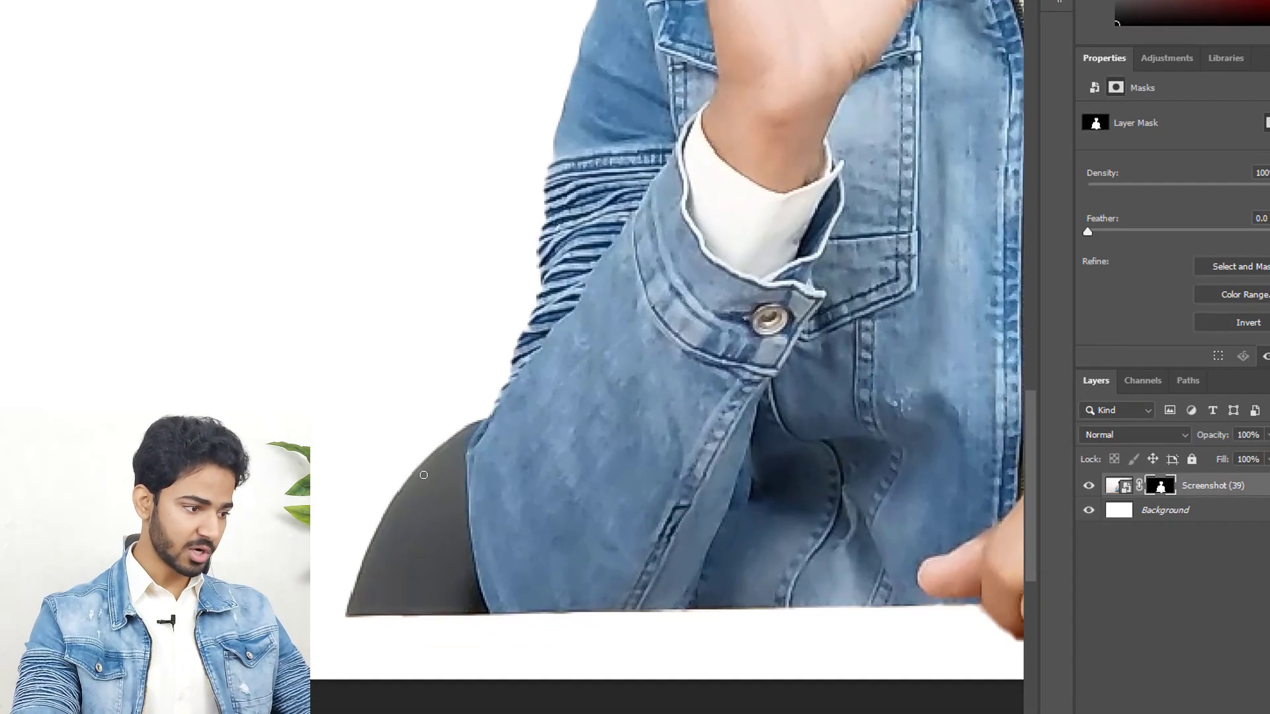
drag(430, 440, 419, 595)
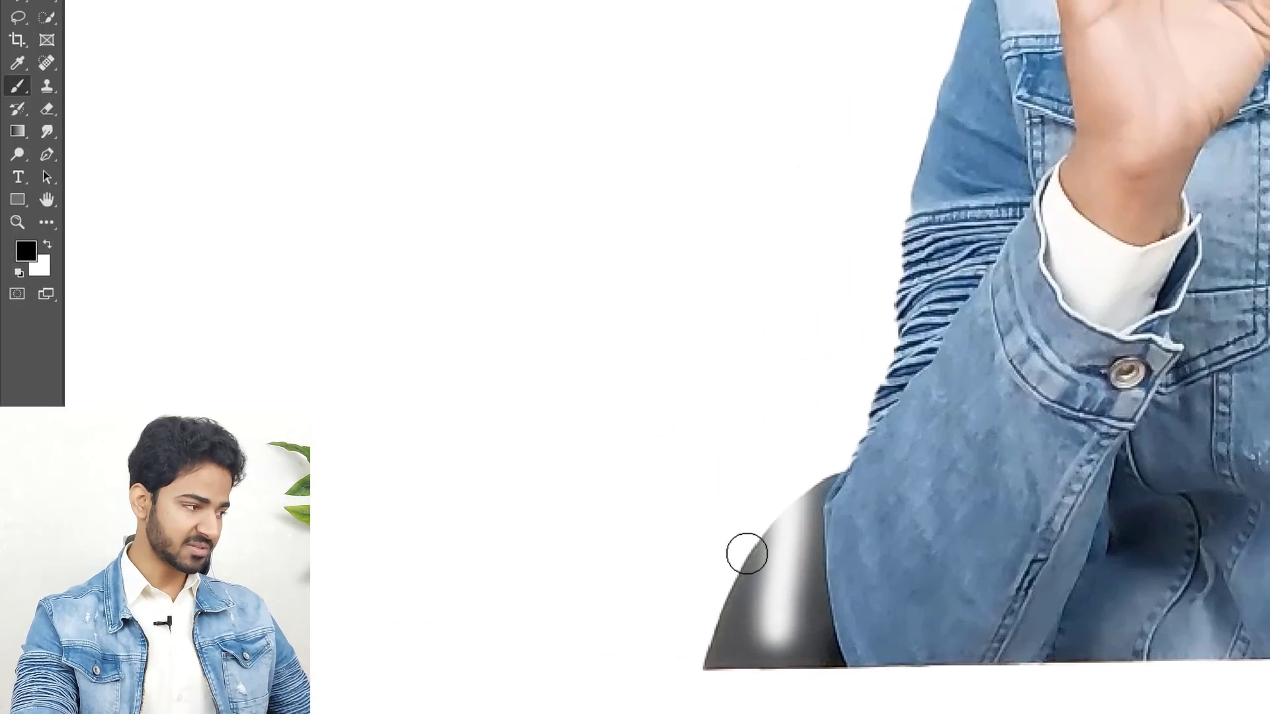
key(x)
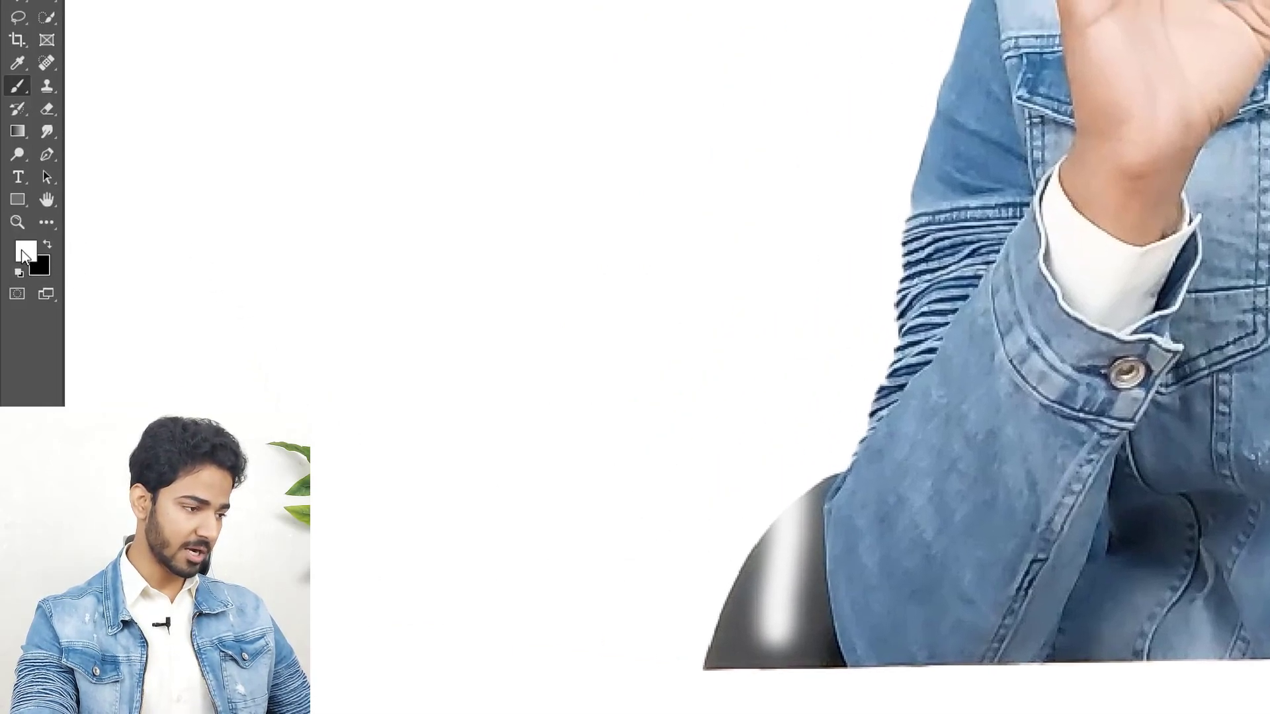
mouse_move(791, 487)
mouse_down()
mouse_move(764, 476)
mouse_move(787, 529)
mouse_move(787, 690)
mouse_move(783, 498)
mouse_up()
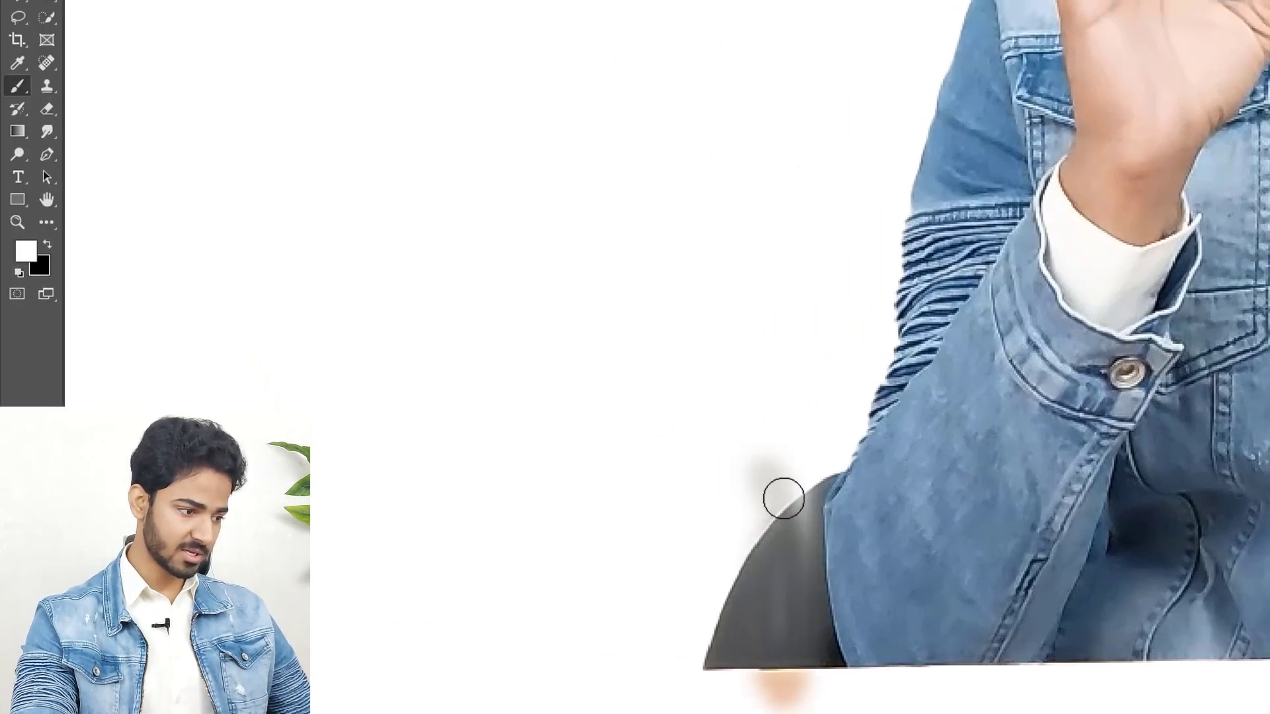
Raise the brush hardness and paint black on the layer mask to hide the chair beside the man's lower sleeve.
key(x)
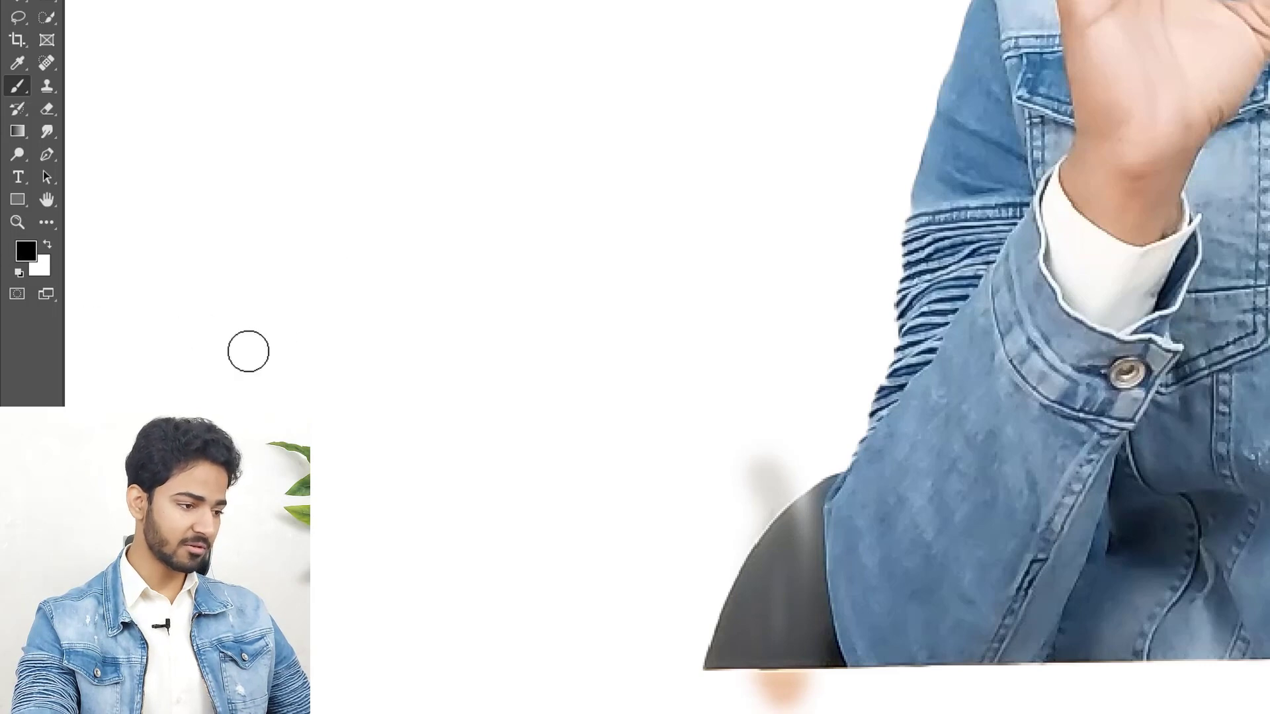
right_click(697, 441)
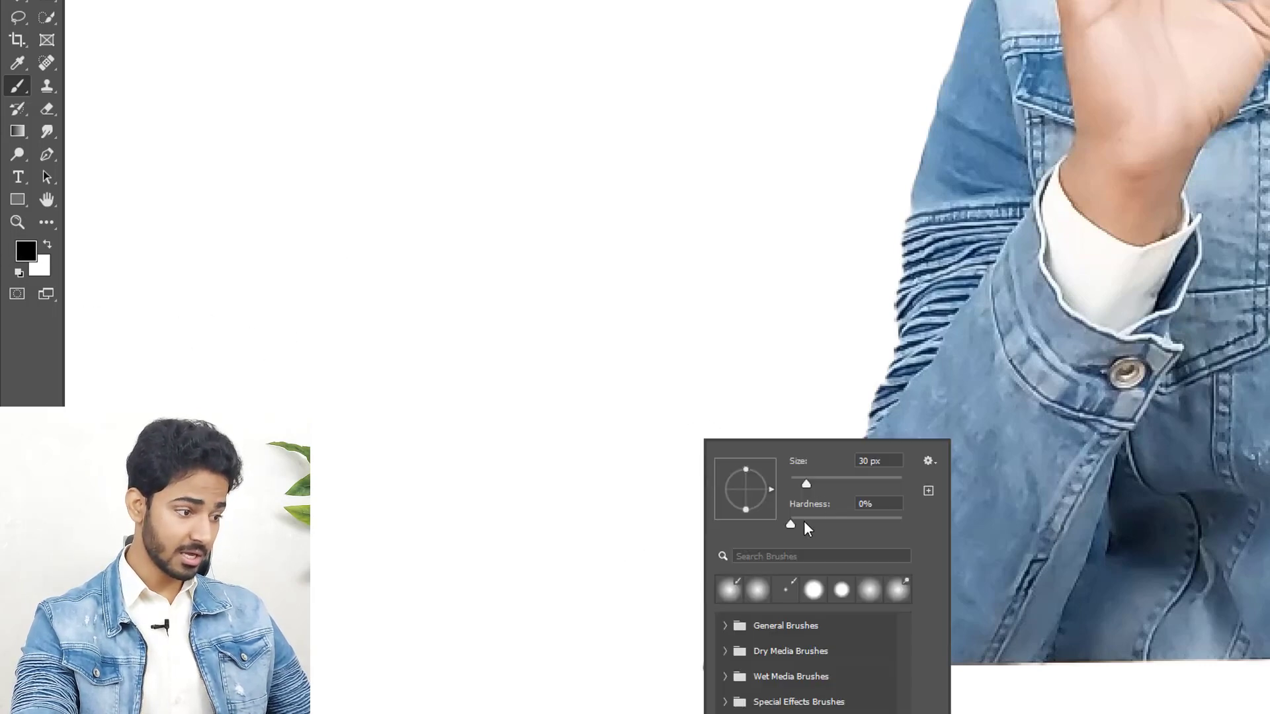
key(Return)
mouse_move(833, 441)
mouse_down()
mouse_move(810, 476)
mouse_move(803, 677)
mouse_up()
key(ctrl+z)
right_click(759, 493)
drag(907, 579, 939, 580)
key(Return)
drag(819, 464, 797, 561)
key(ctrl+z)
mouse_move(827, 688)
mouse_down()
mouse_move(812, 650)
mouse_move(704, 558)
mouse_move(797, 529)
mouse_move(820, 679)
mouse_move(802, 613)
mouse_up()
scroll(802, 605, down, 5)
scroll(810, 601, up, 7)
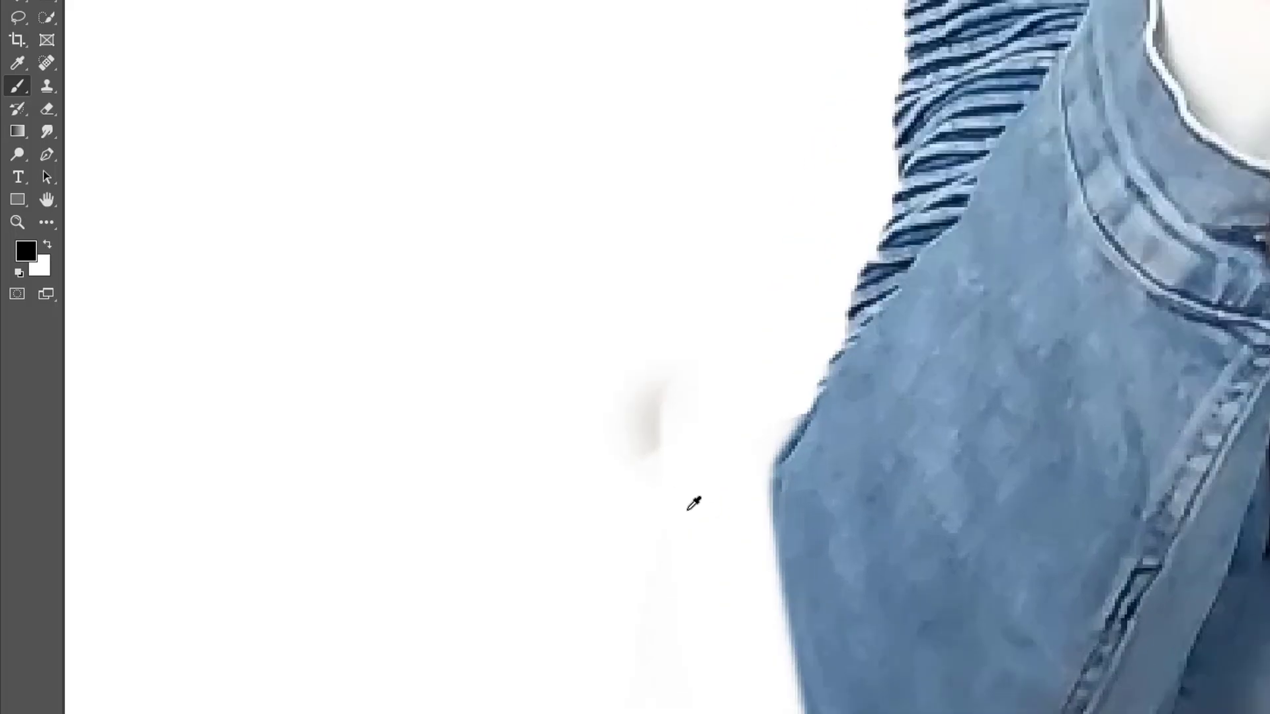
Reduce the brush size and mask out the dark chair remnant between the man's jaw and the jacket collar.
scroll(470, 473, down, 5)
scroll(1058, 13, up, 5)
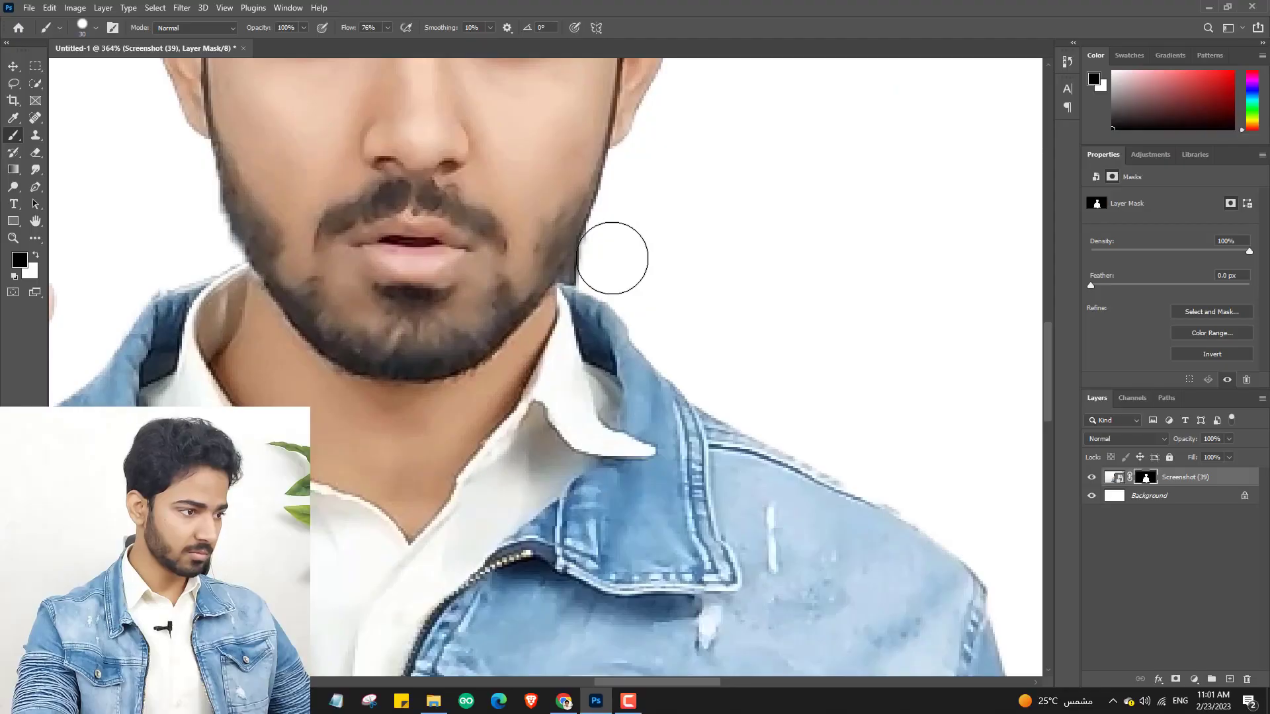
key(bracketleft)
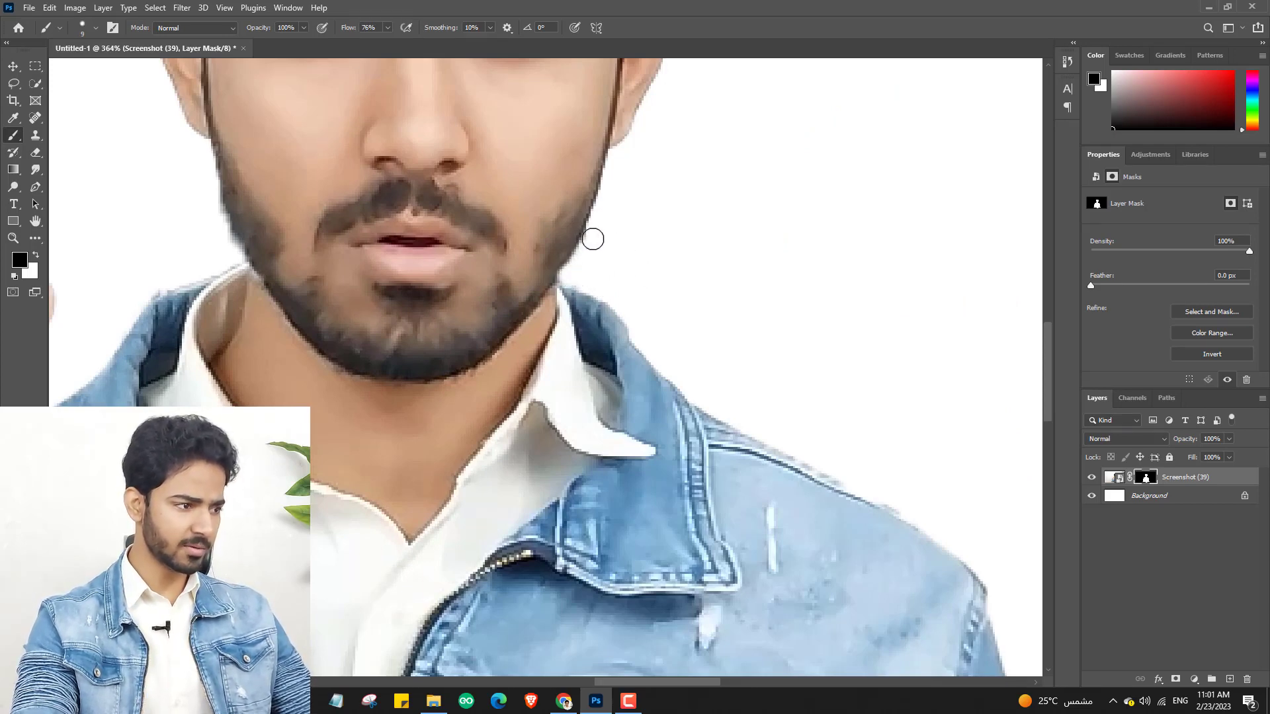
scroll(633, 268, down, 5)
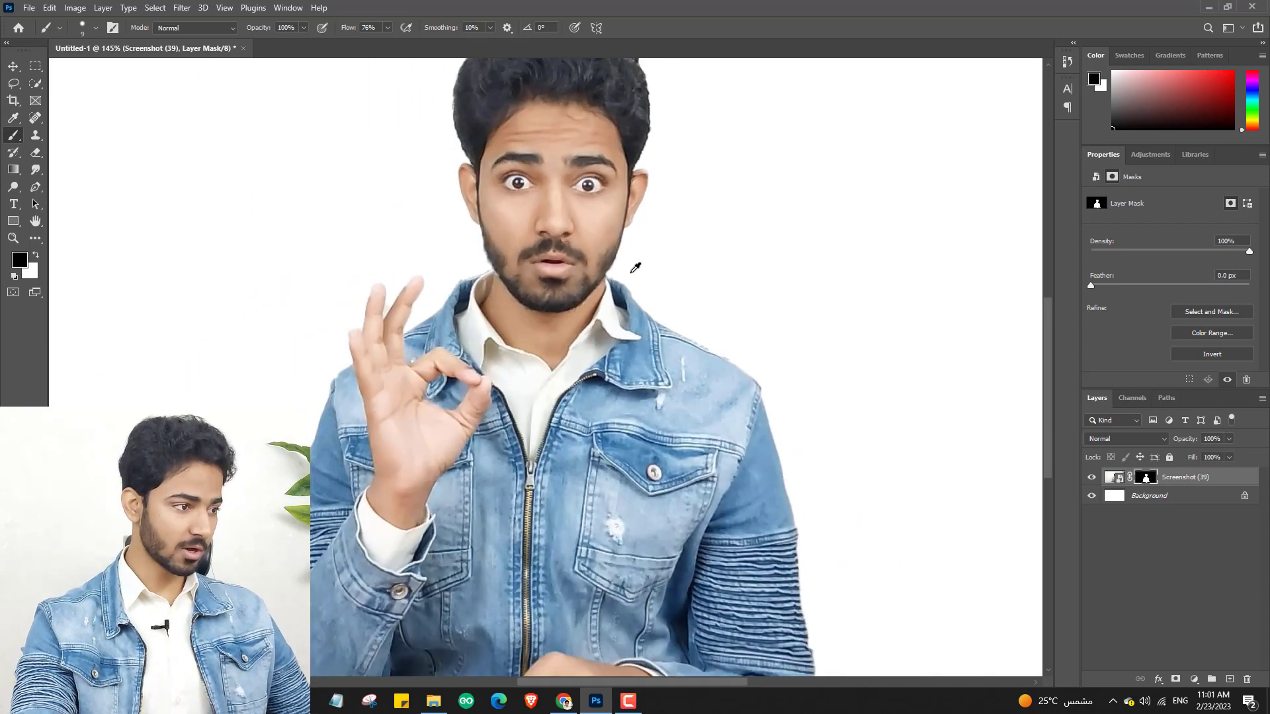
scroll(634, 268, down, 3)
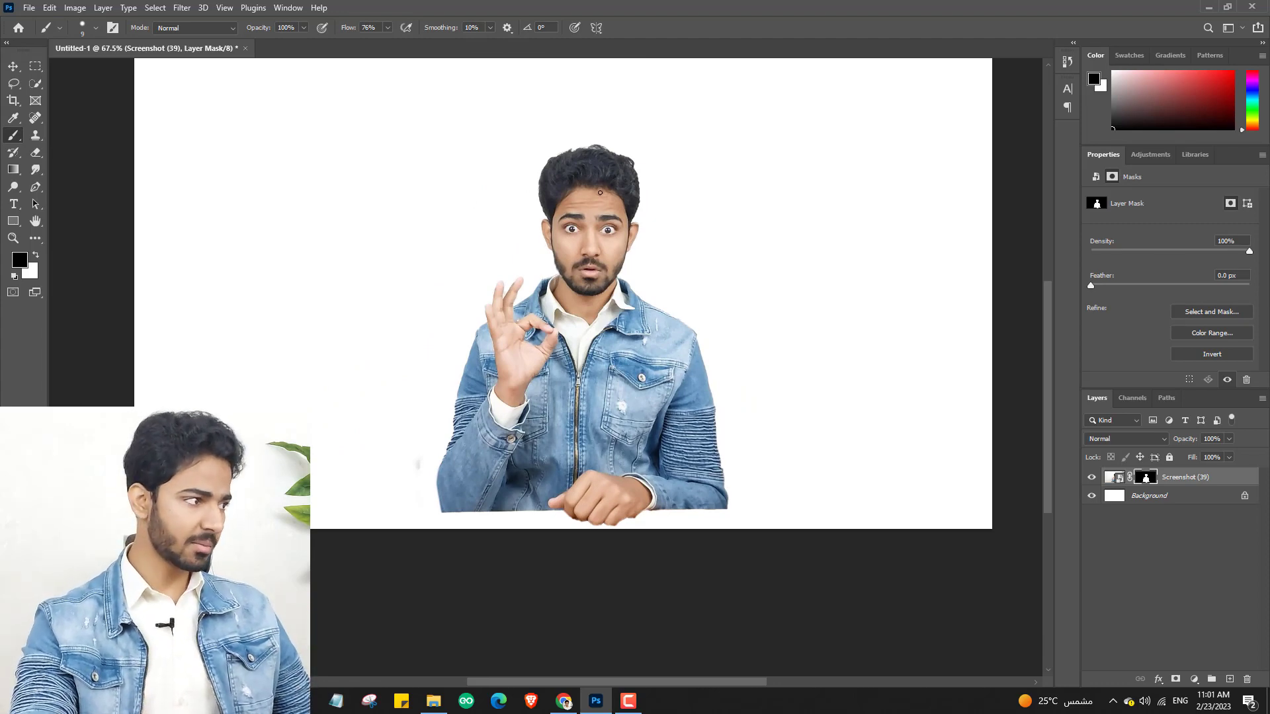
scroll(631, 186, up, 1)
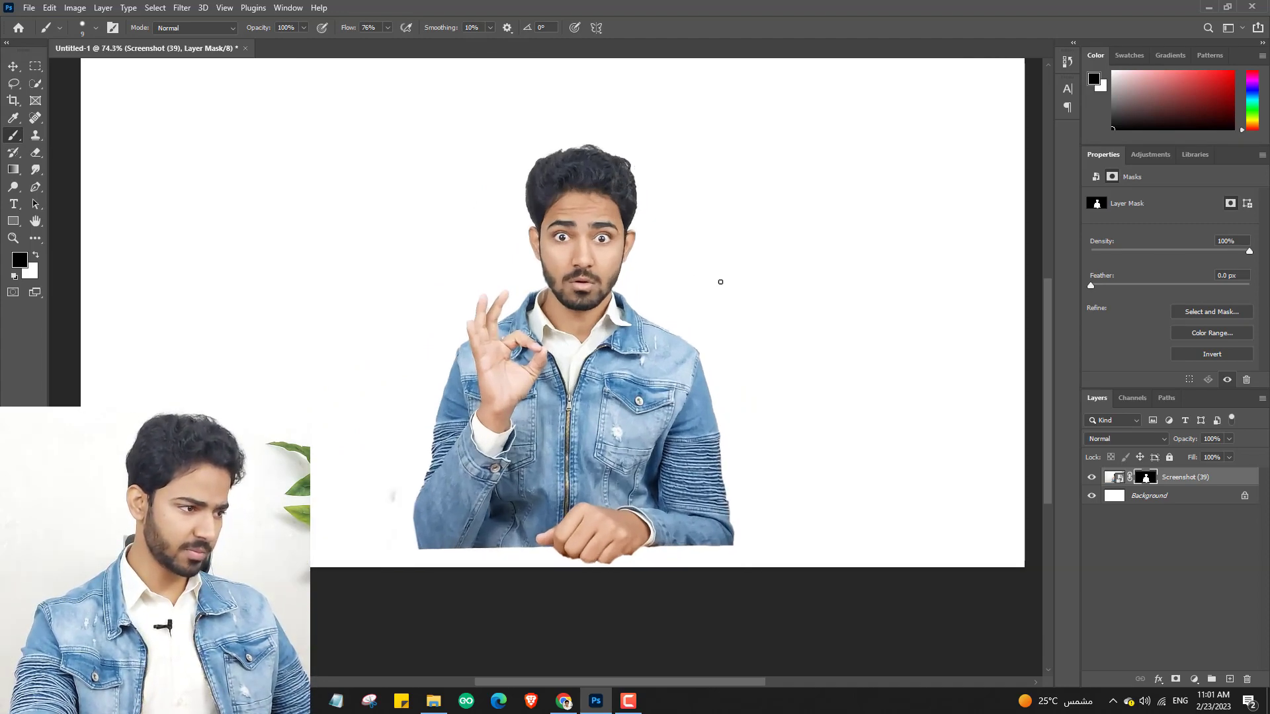
scroll(559, 239, up, 5)
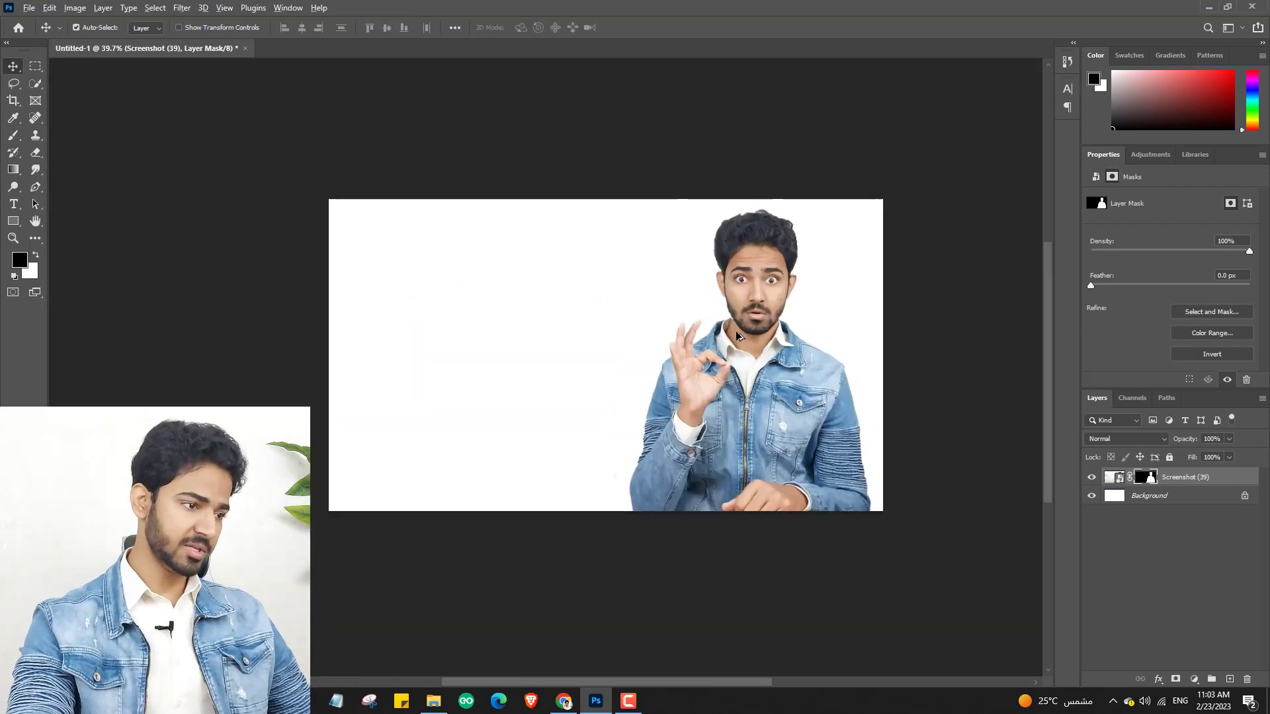
scroll(737, 334, up, 2)
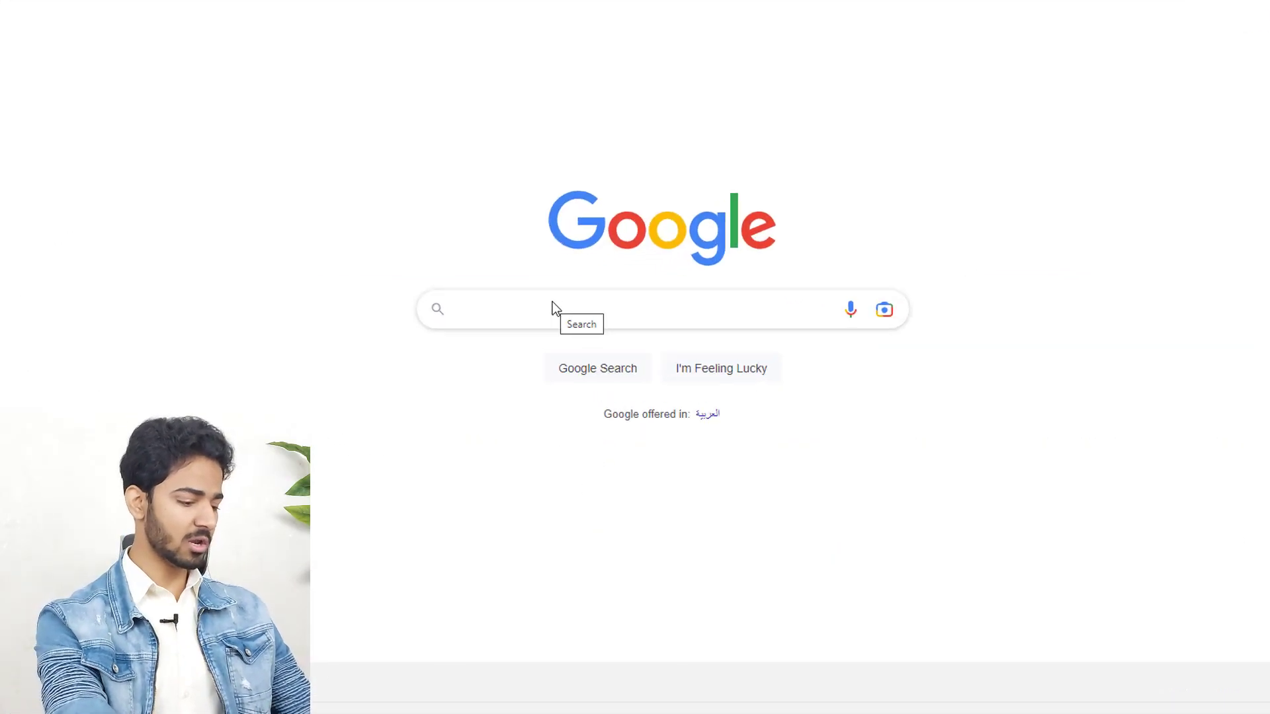
Switch to Google in the browser and search for "thumbnail background".
text(thumbnail background)
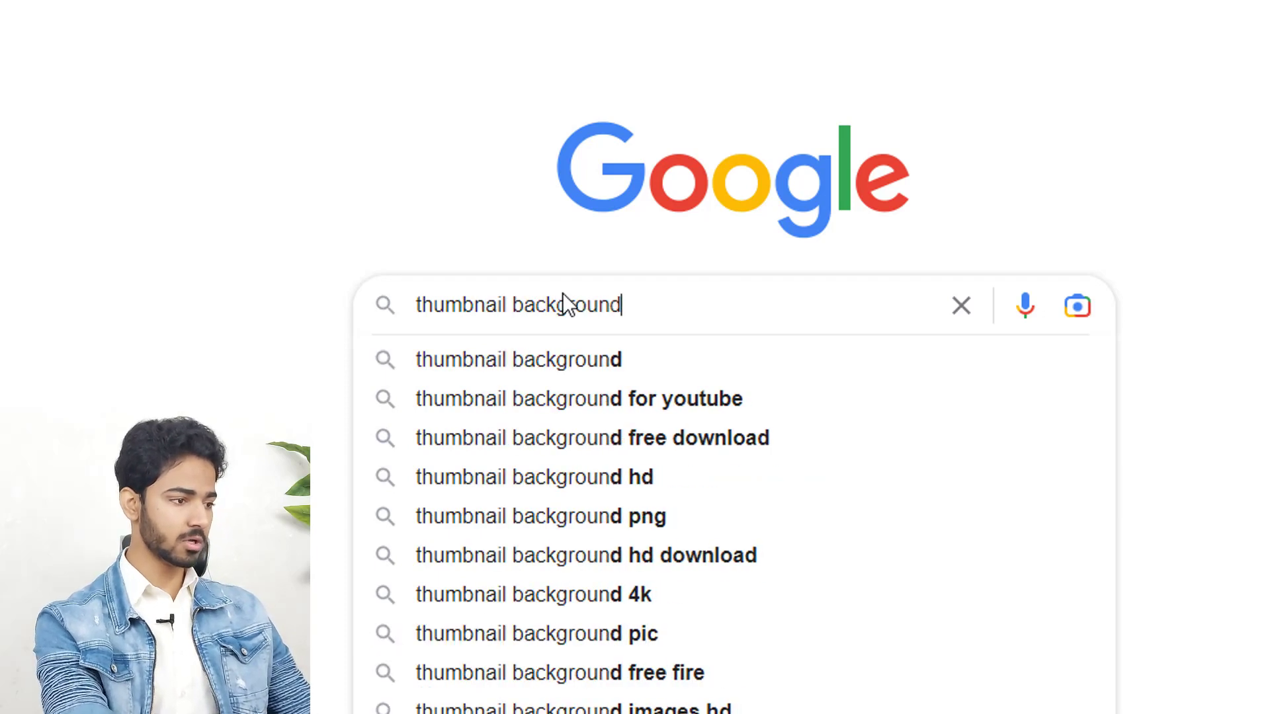
key(Return)
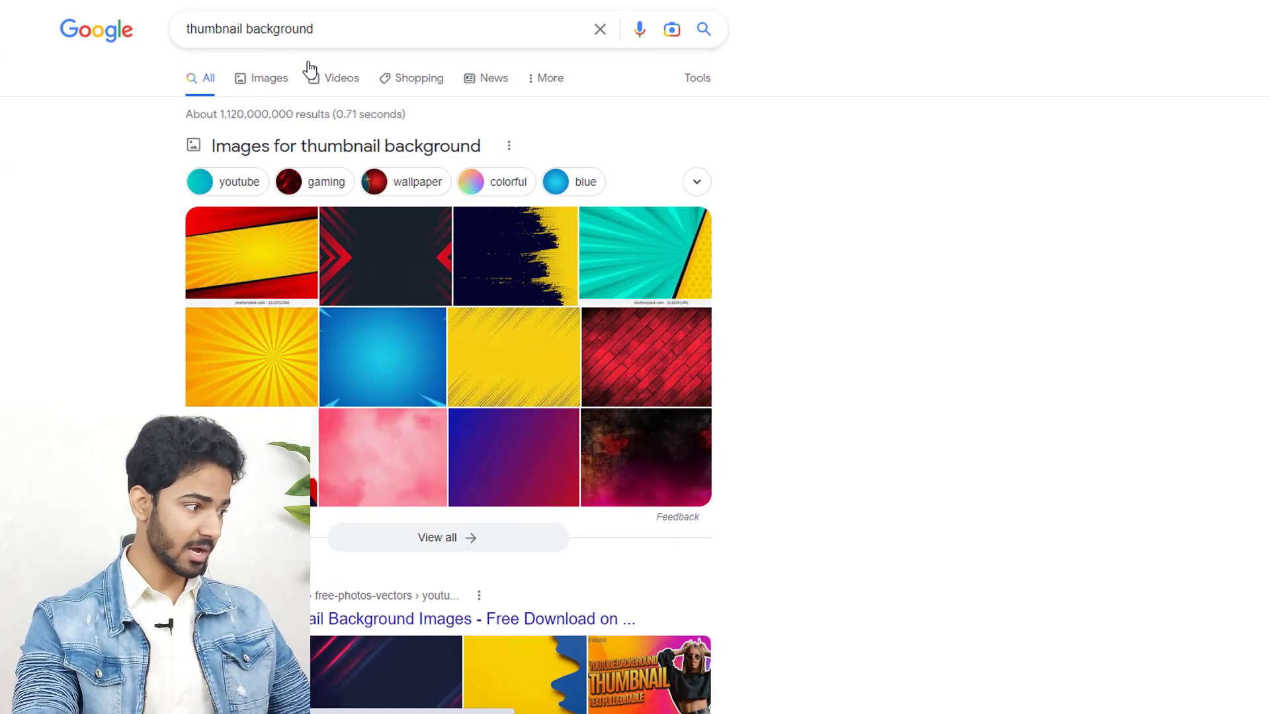
click(308, 63)
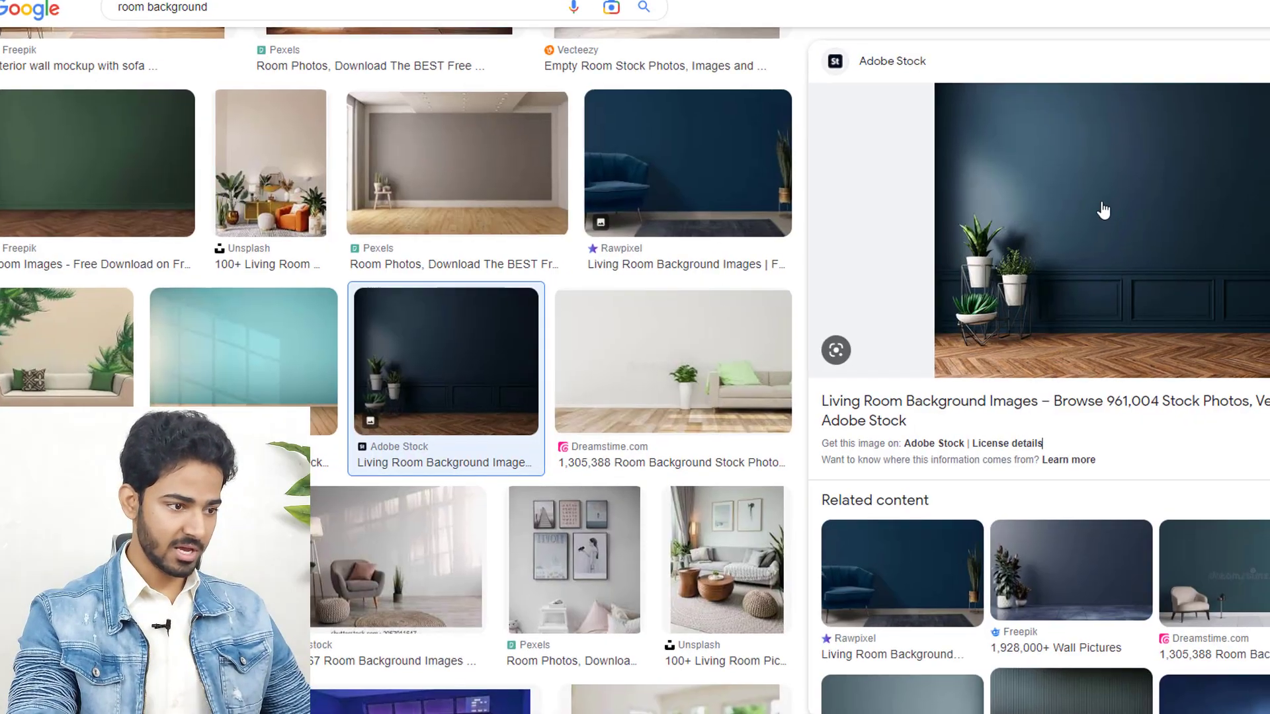
Copy the dark blue living-room image with potted plants from the image results and paste it into the Photoshop document.
right_click(1117, 206)
click(1190, 397)
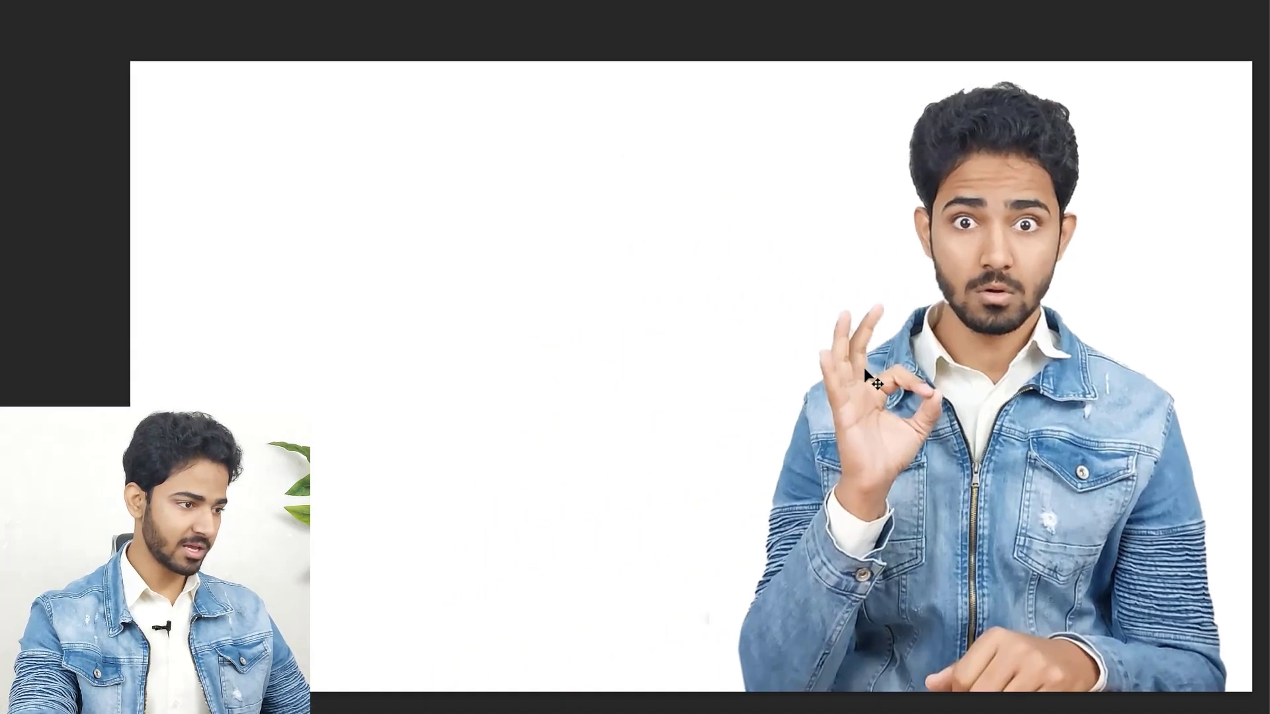
key(ctrl+v)
Reposition the pasted room image on the canvas so it sits partly behind the man's raised hand.
drag(839, 384, 598, 244)
right_click(559, 227)
drag(497, 223, 770, 318)
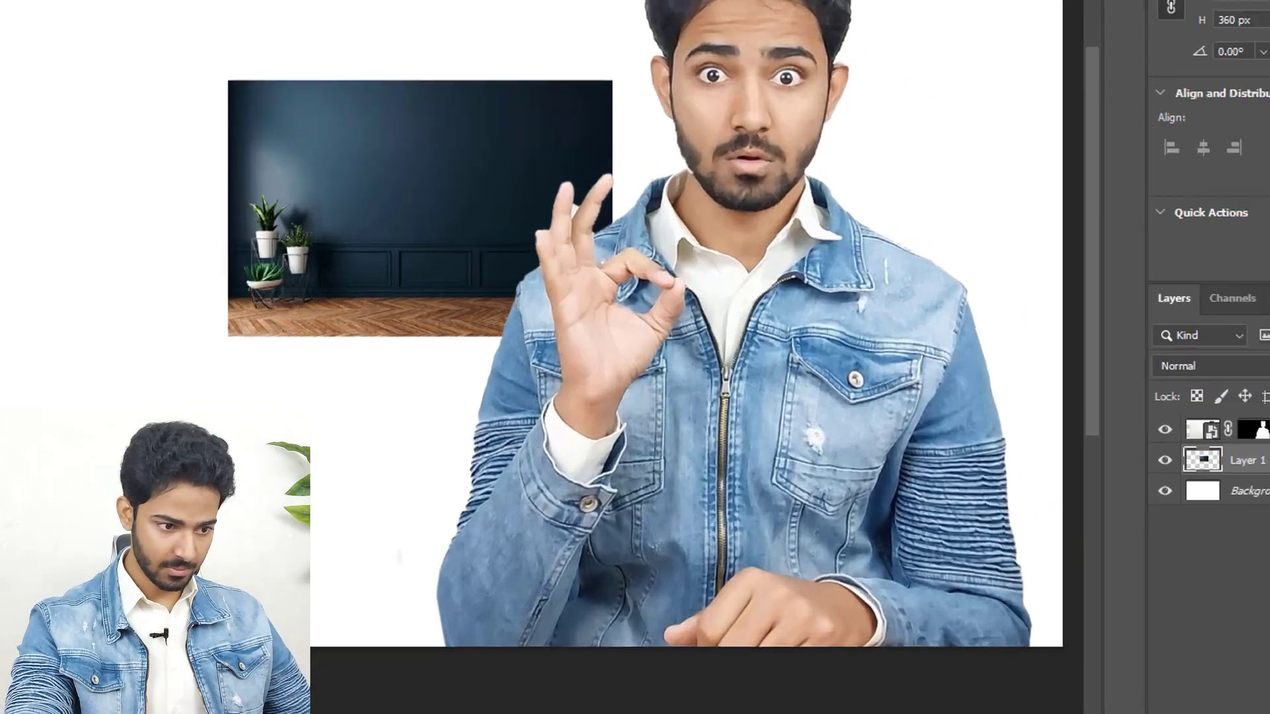
Enlarge the dark blue room image with Free Transform until it fills the whole canvas behind the man.
mouse_move(1037, 342)
mouse_down()
mouse_move(1038, 308)
mouse_move(1032, 339)
mouse_up()
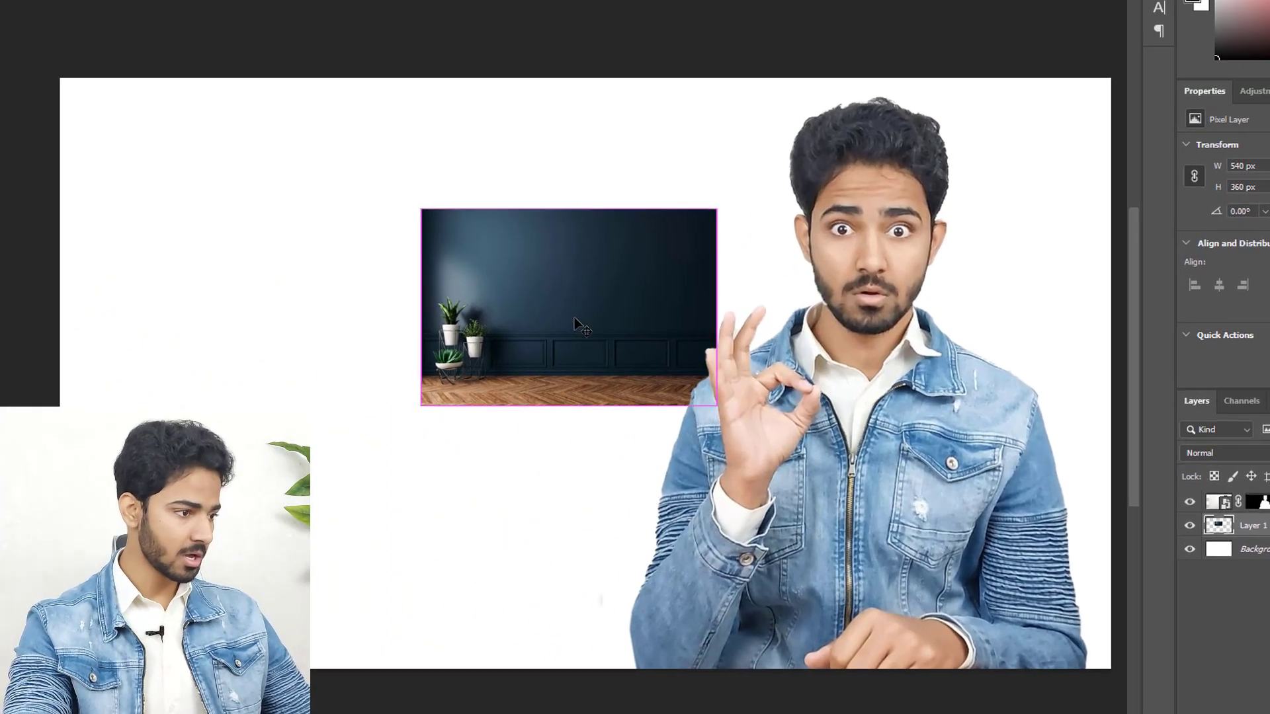
key(ctrl+t)
drag(574, 320, 960, 554)
drag(1091, 640, 1128, 664)
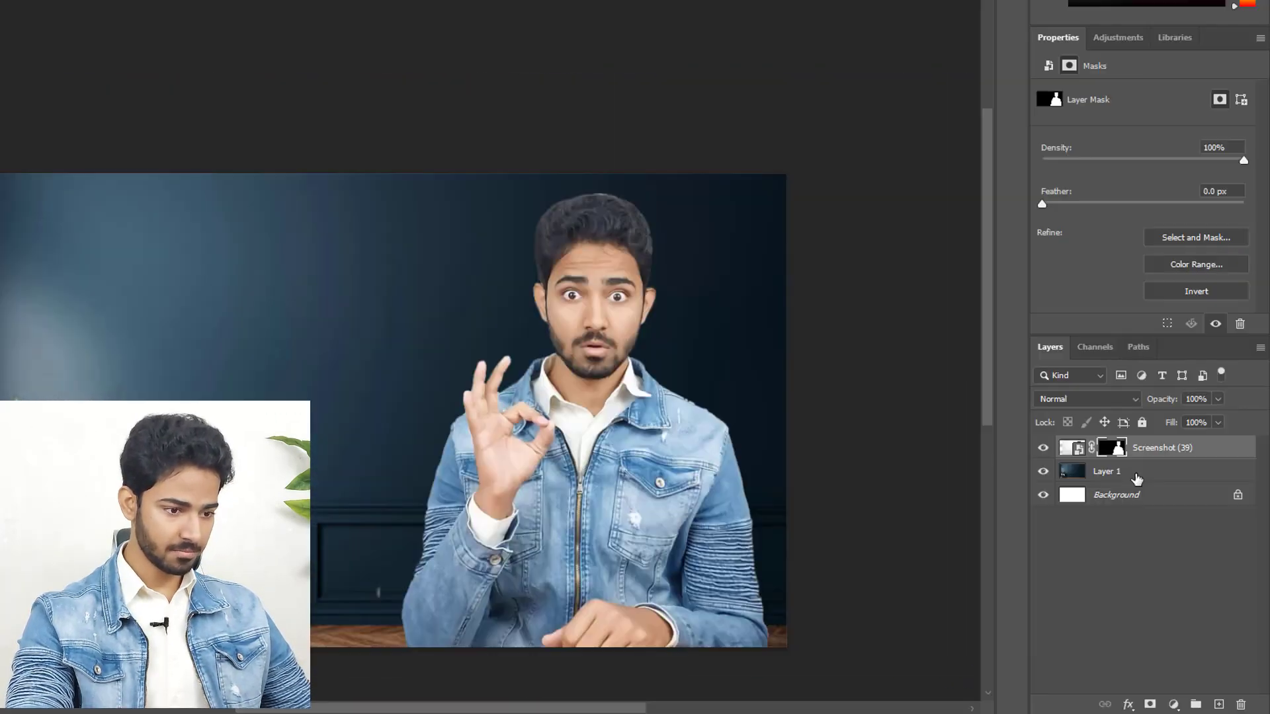
Apply a Gaussian Blur with a 9.6-pixel radius to the room background on Layer 1.
click(1130, 476)
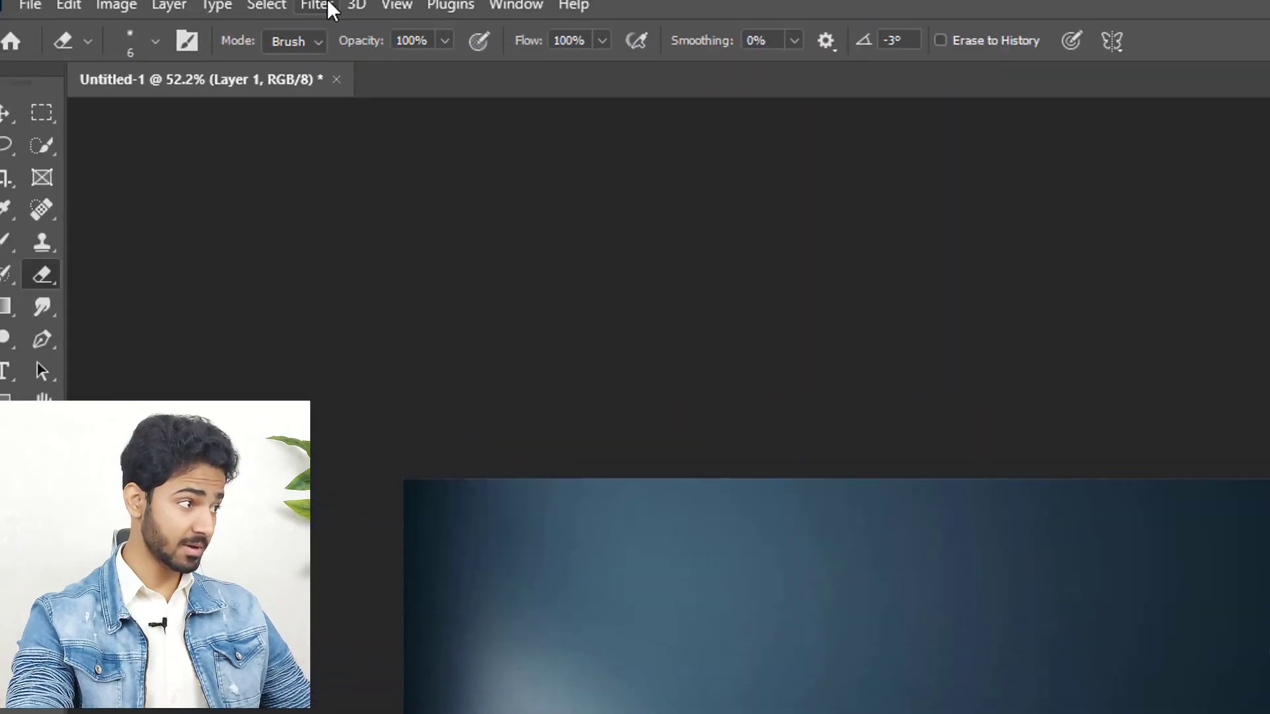
click(329, 7)
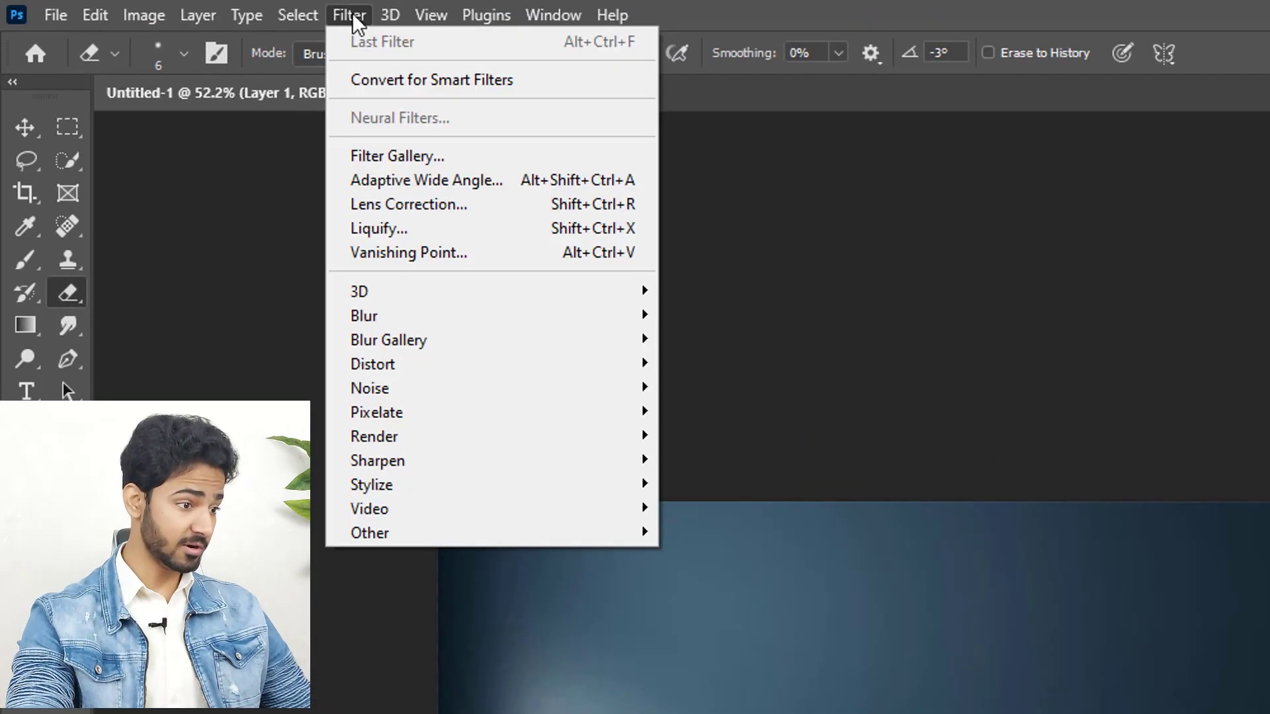
mouse_move(523, 322)
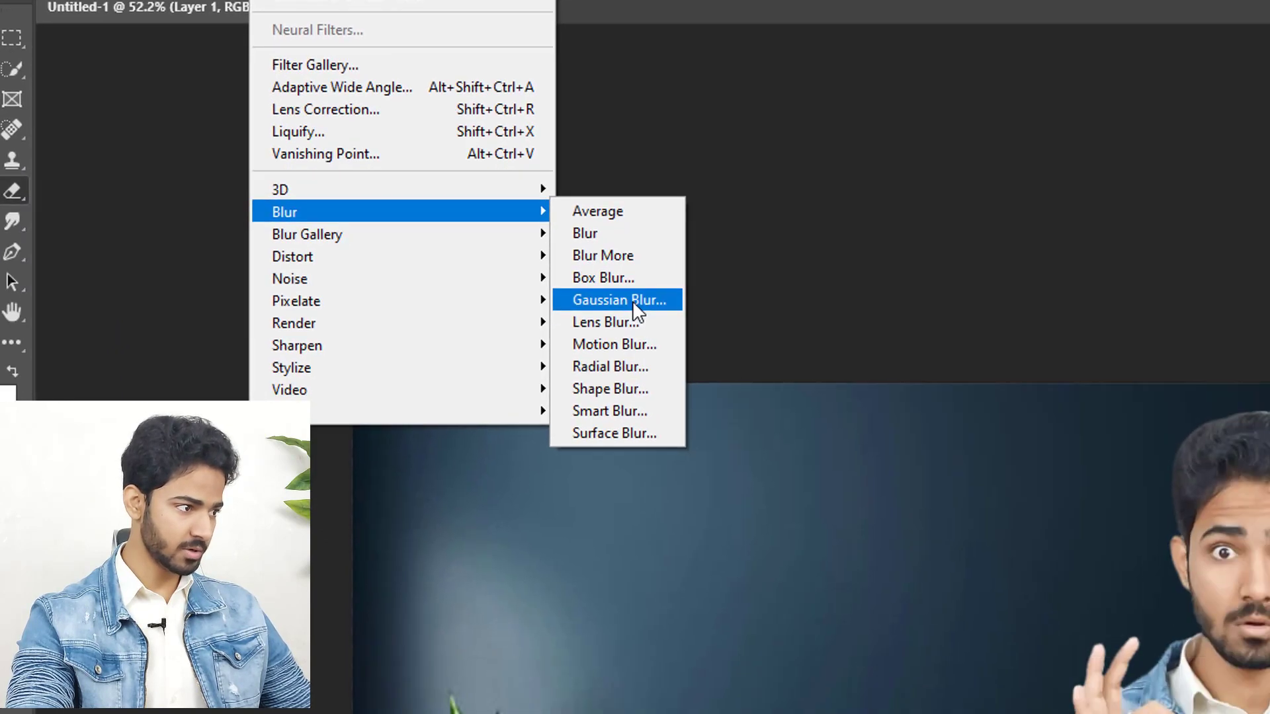
click(740, 414)
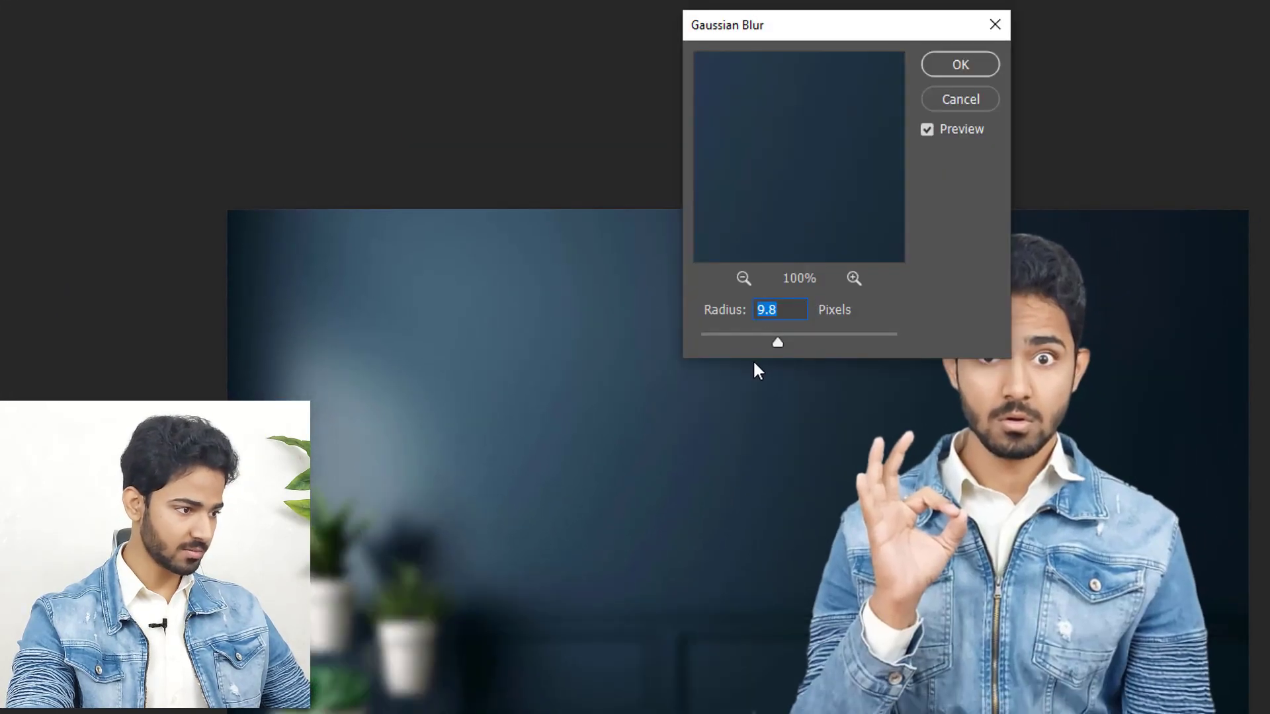
drag(780, 347, 775, 344)
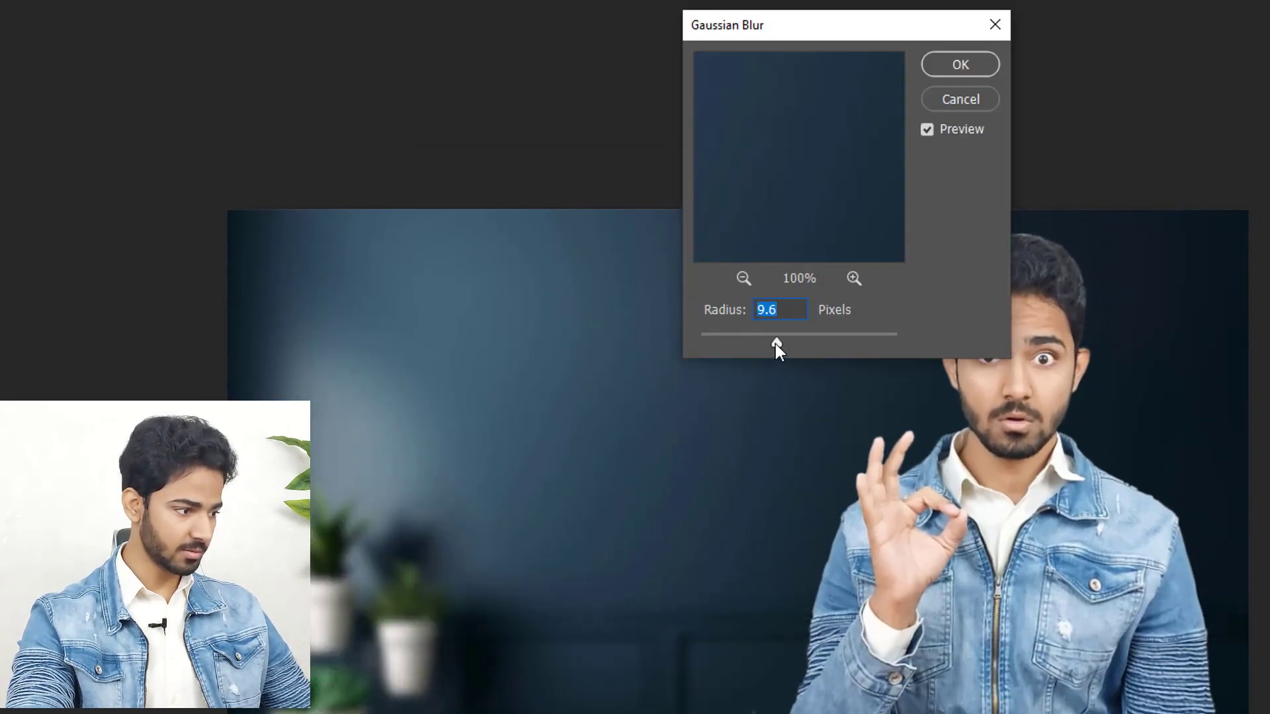
click(958, 65)
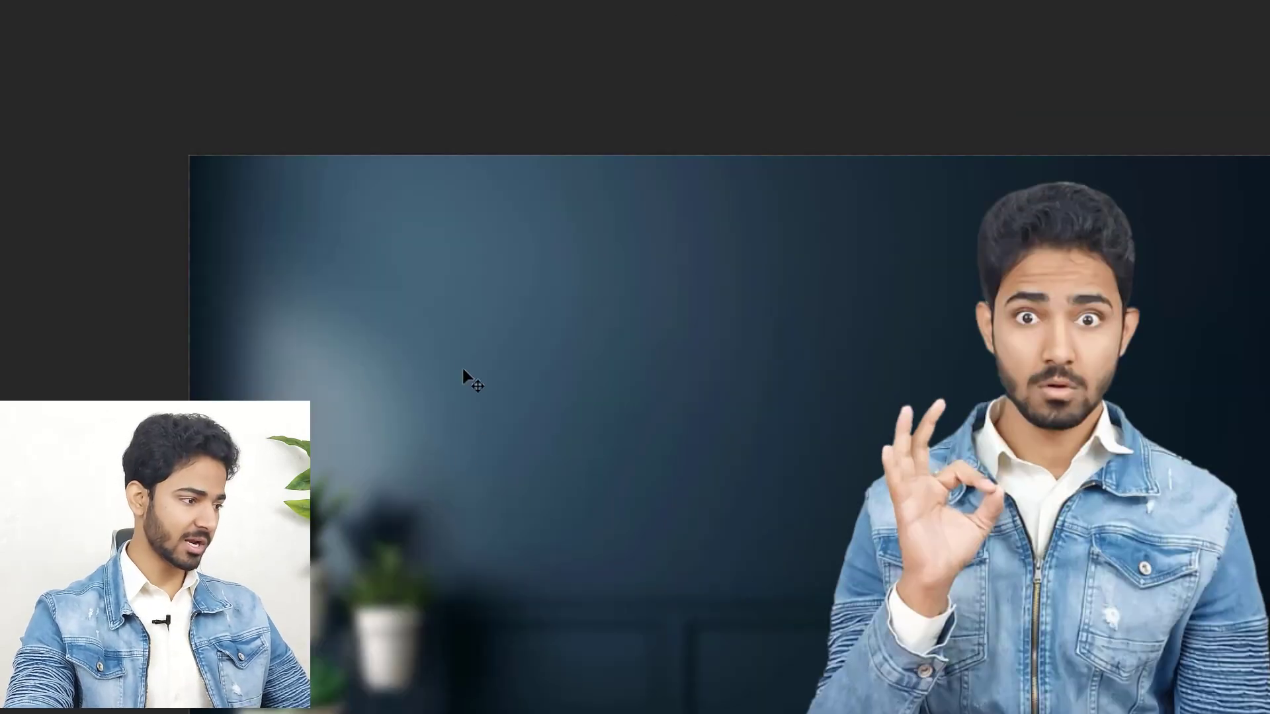
Add a left-aligned text line reading "THUMBNAIL" on the empty wall area beside the man.
key(t)
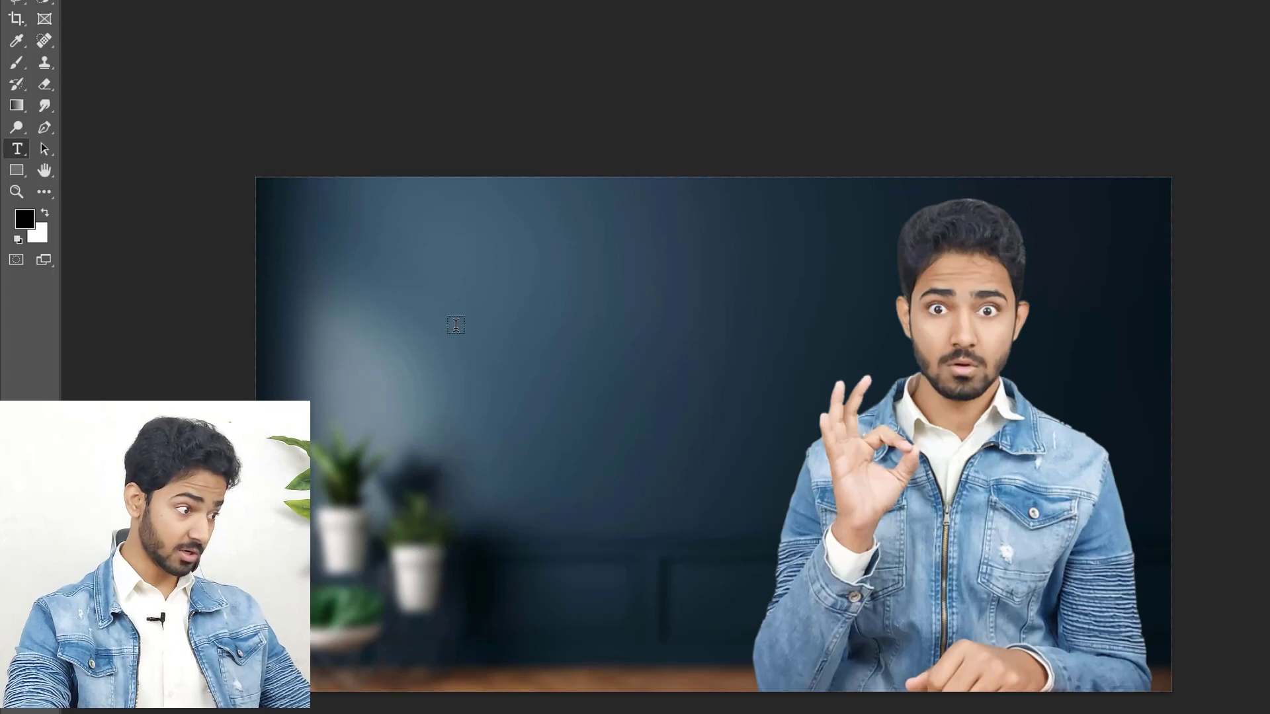
click(429, 328)
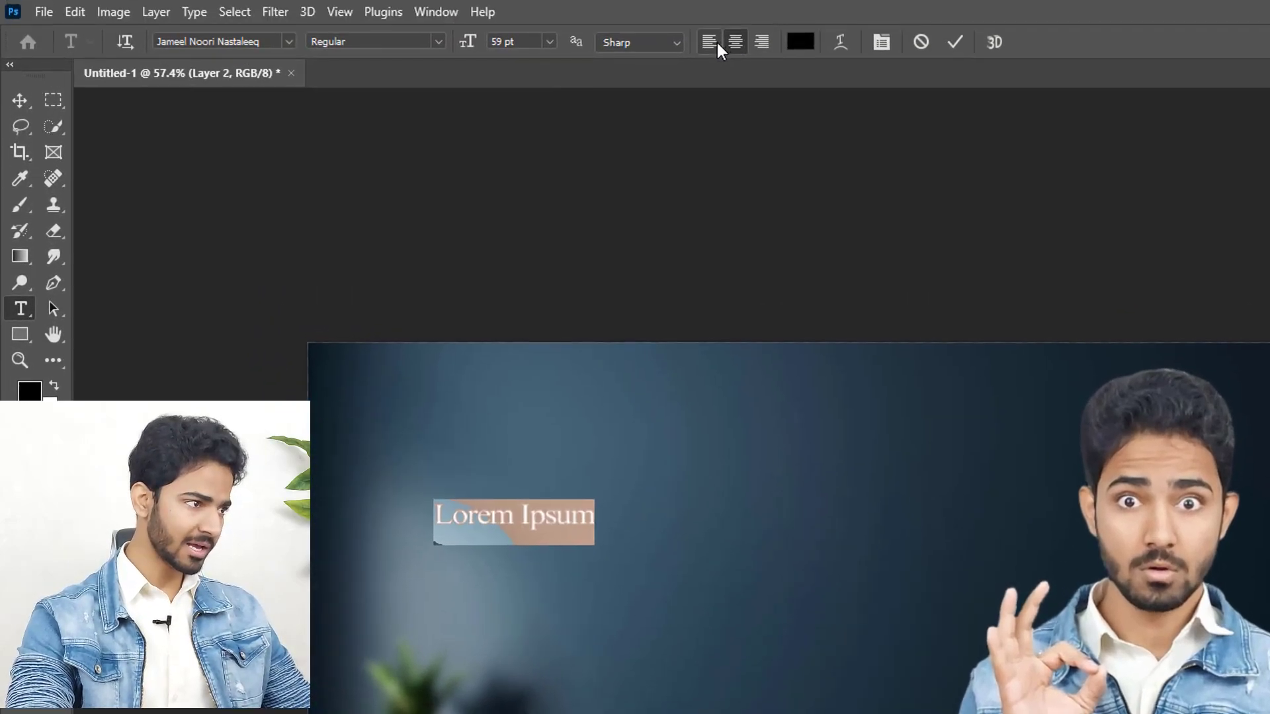
click(710, 43)
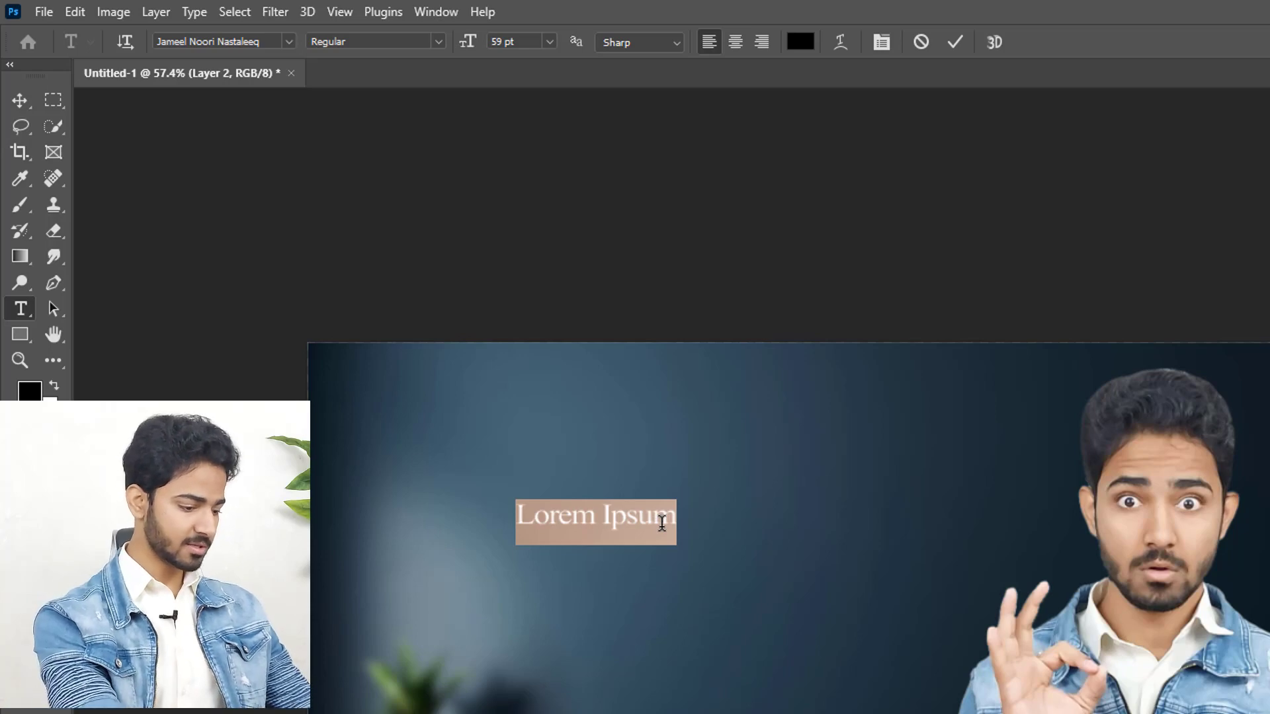
key(ctrl+h)
text(THUMBNAIL)
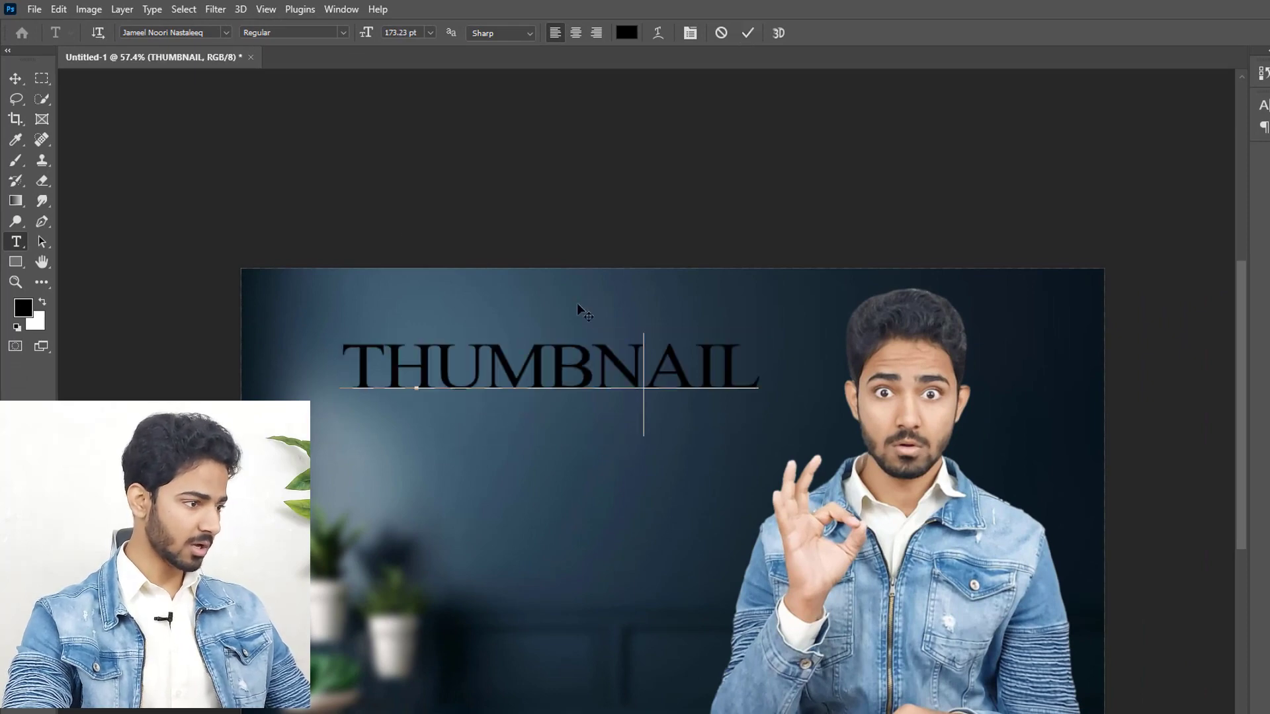
Change the font of the whole THUMBNAIL text to Anton.
click(747, 363)
drag(754, 362, 246, 363)
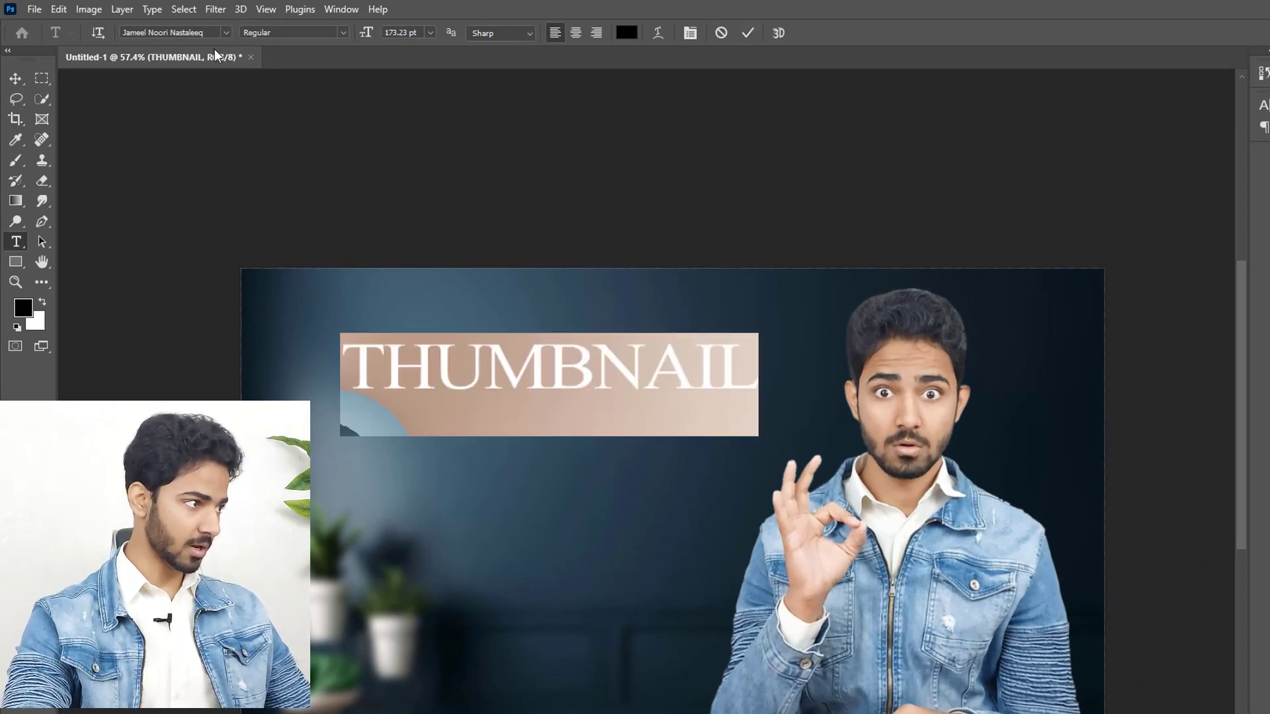
click(225, 33)
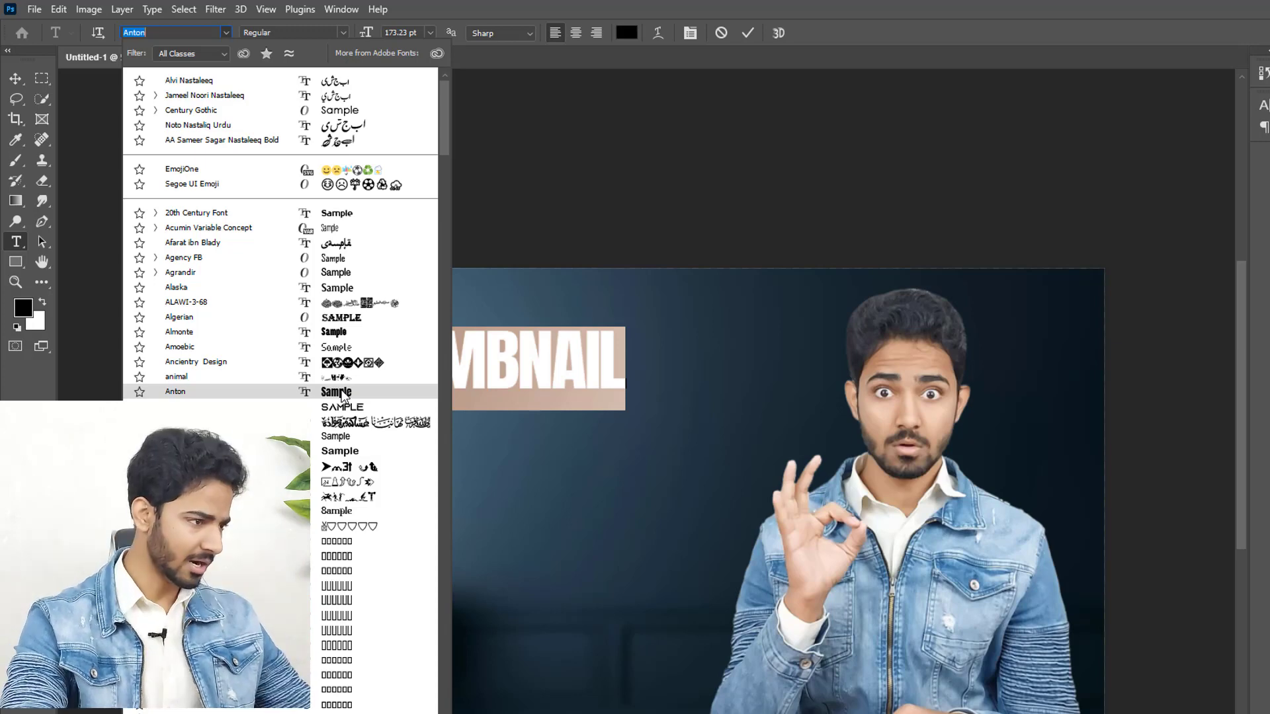
click(341, 392)
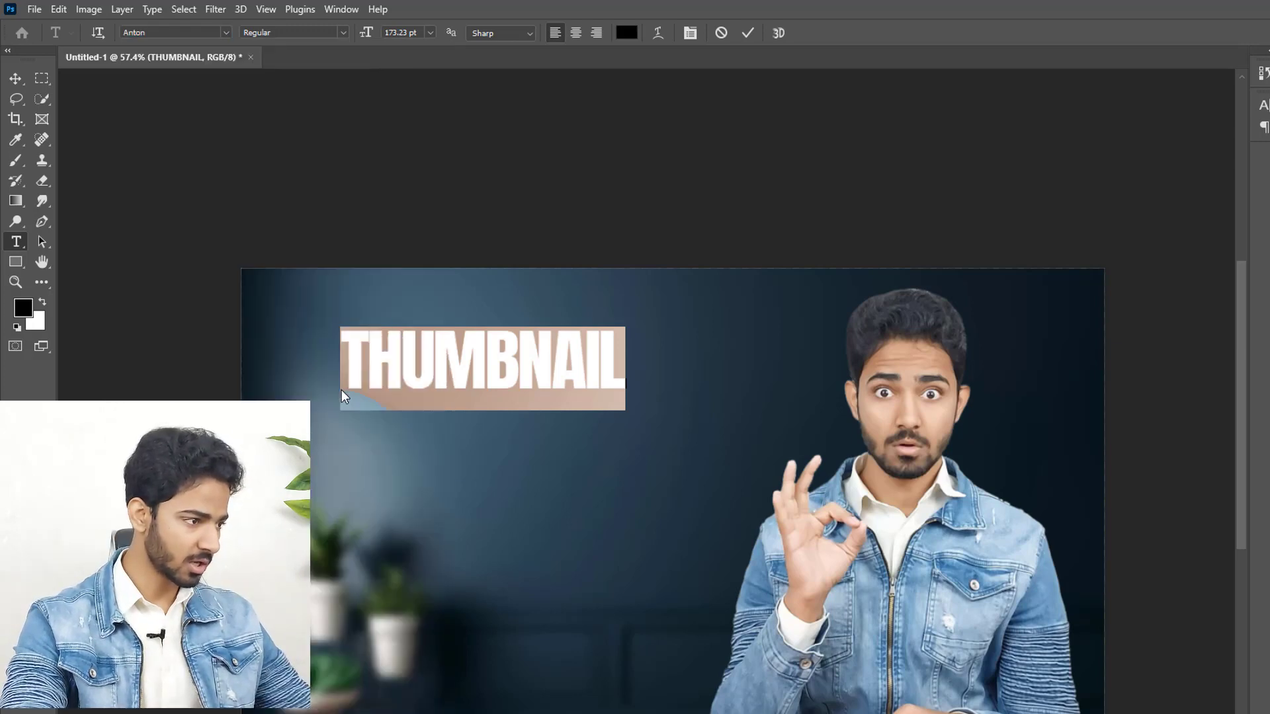
Widen the letter spacing of the THUMBNAIL text by setting its tracking to 25.
click(546, 346)
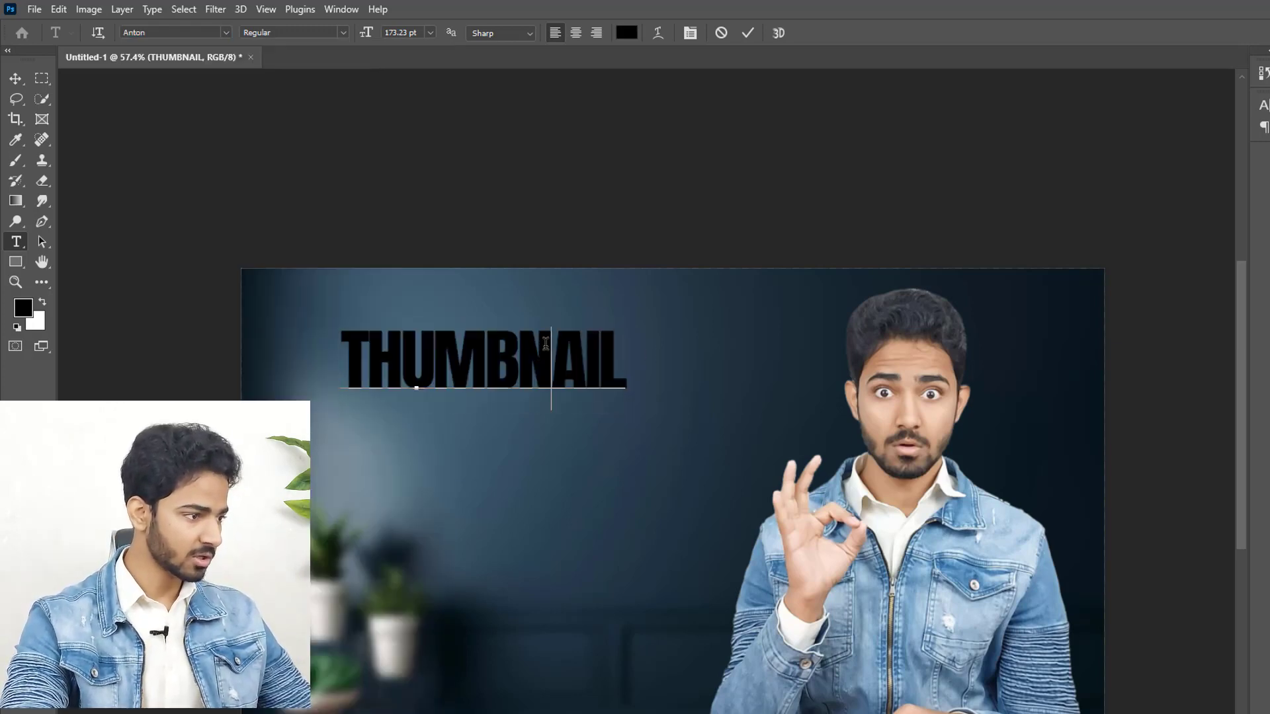
click(530, 353)
double_click(606, 353)
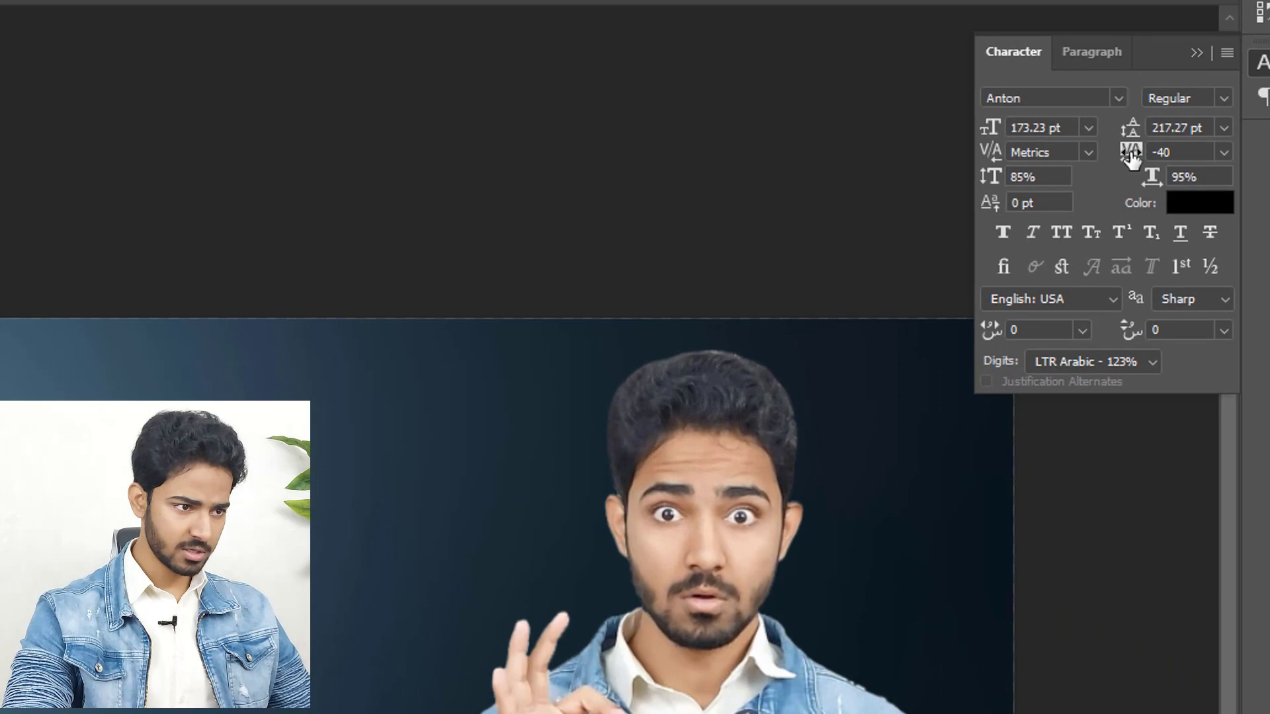
drag(1131, 156, 1140, 159)
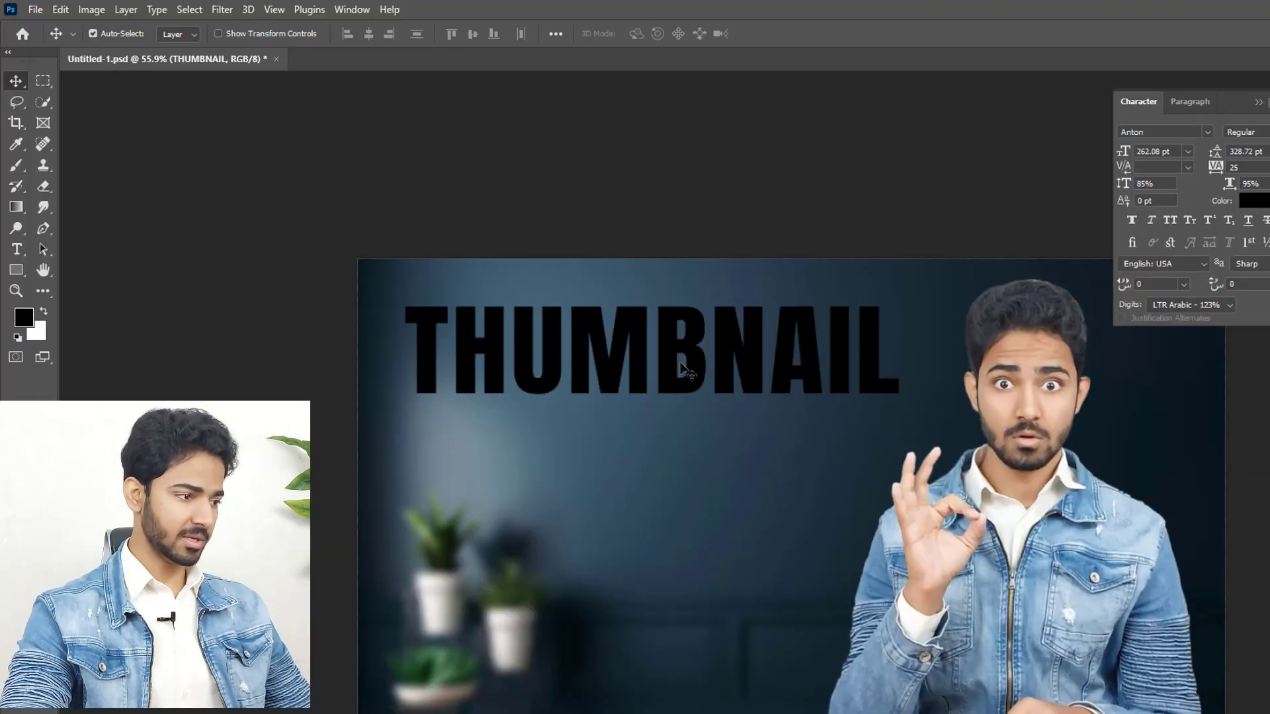
Change the THUMBNAIL text color to white (ffffff).
double_click(714, 362)
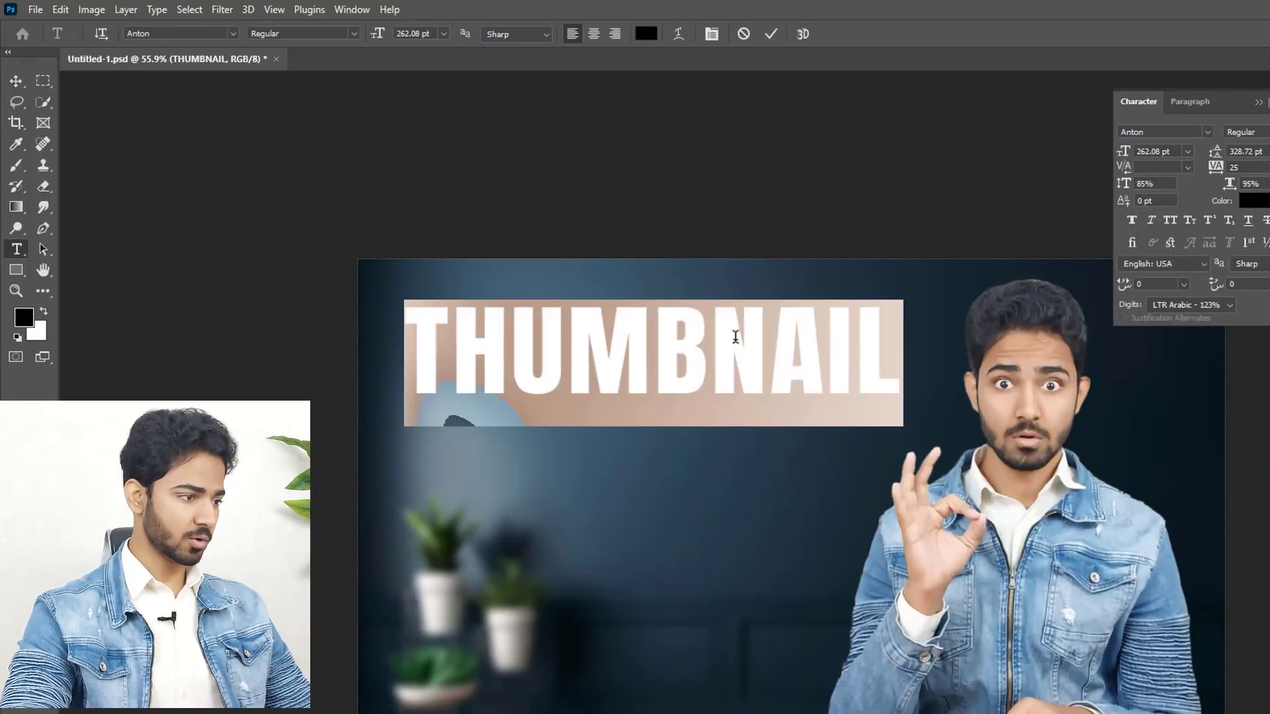
click(647, 34)
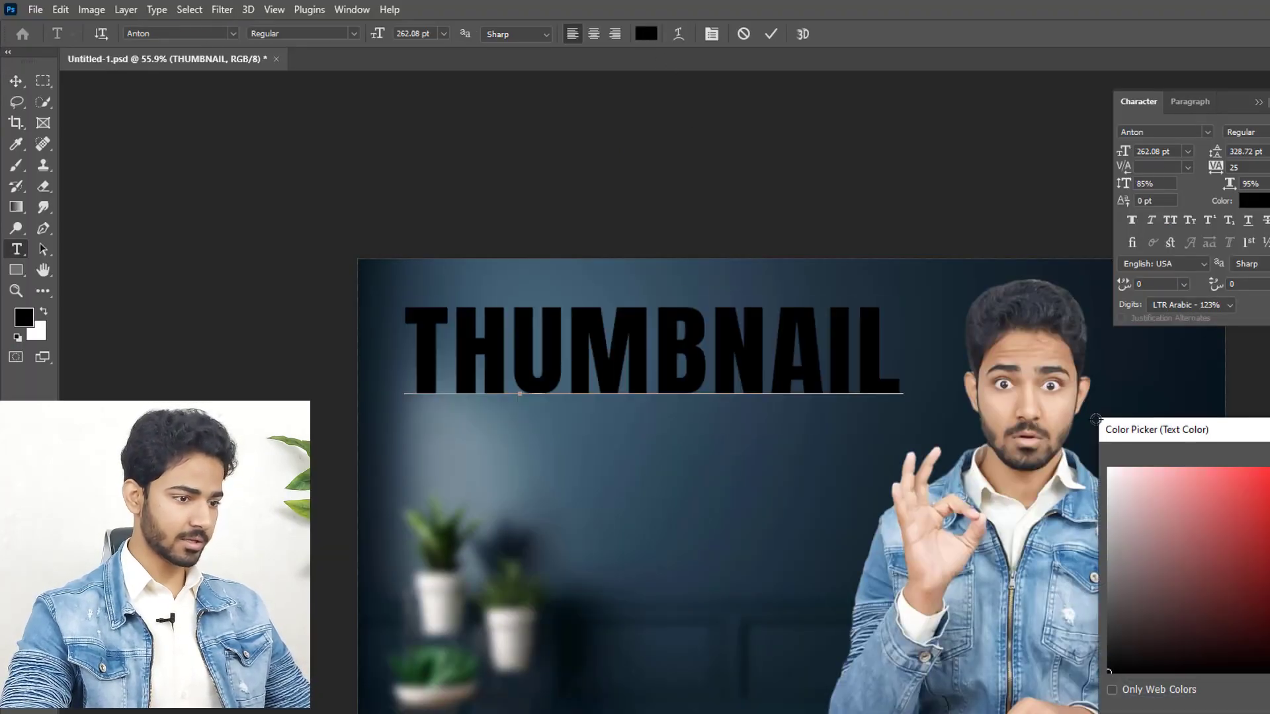
drag(1137, 430, 825, 147)
drag(833, 253, 769, 154)
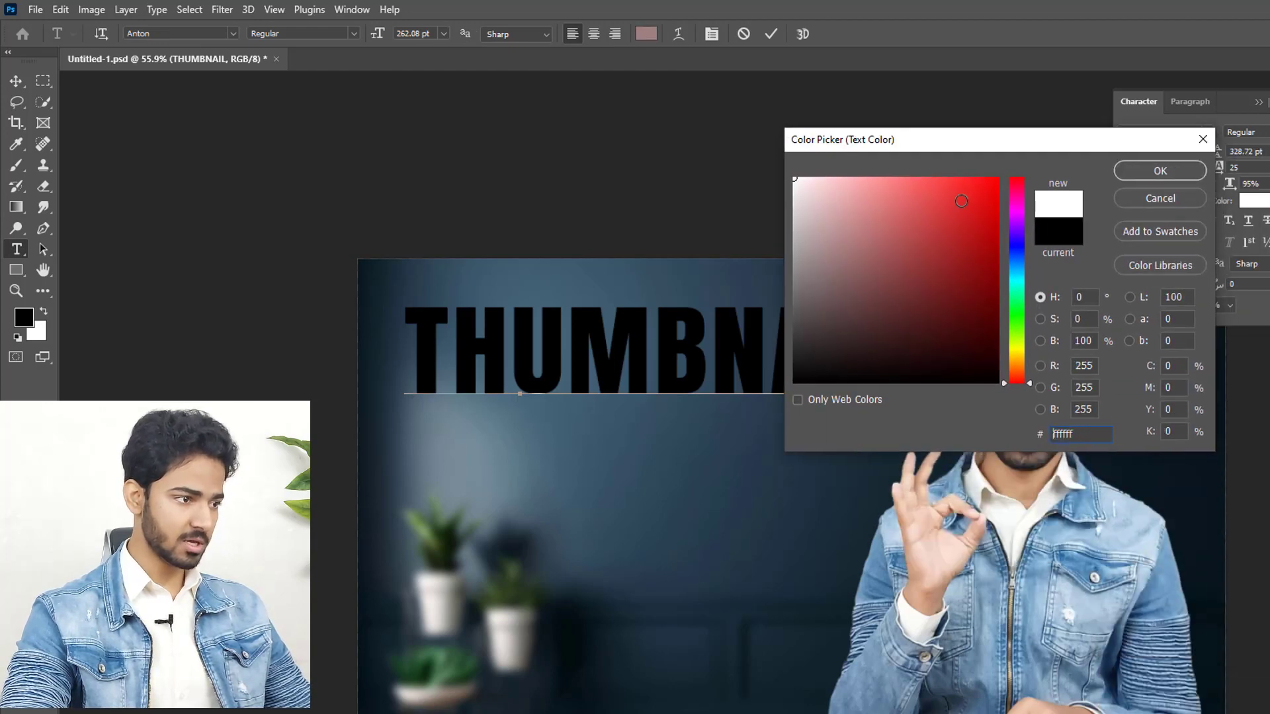
click(1145, 177)
click(771, 33)
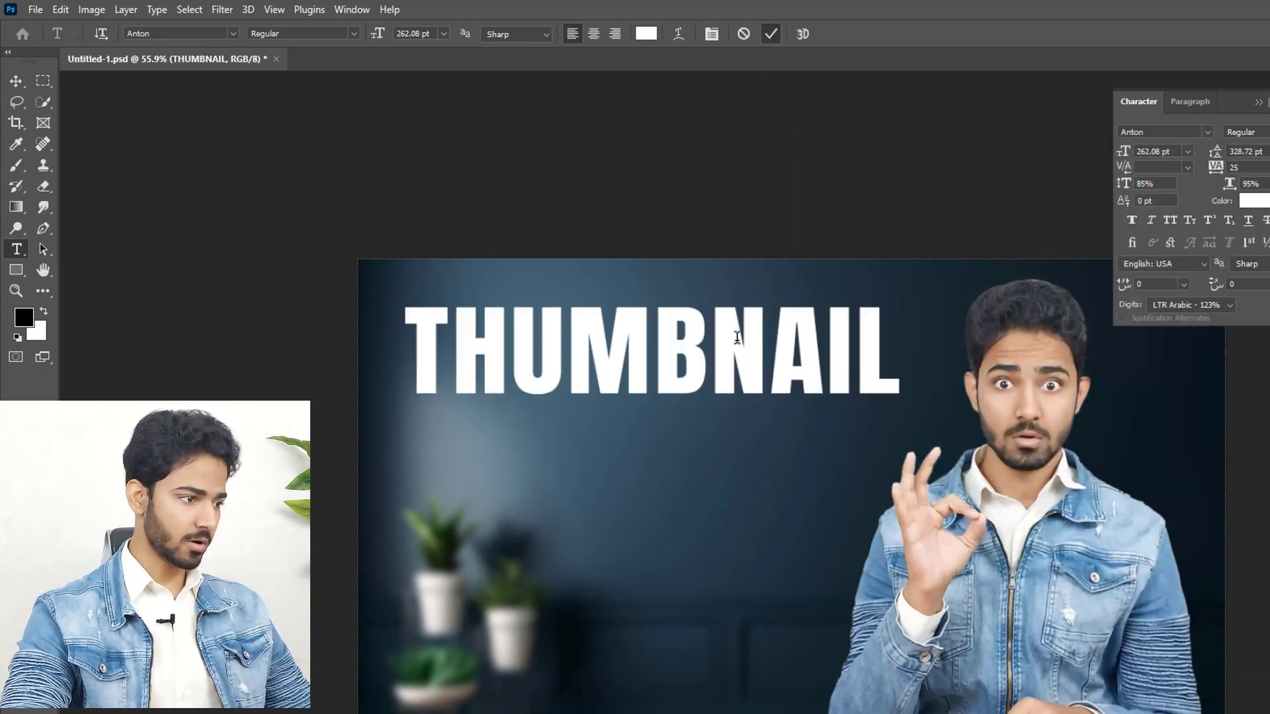
Duplicate the headline below itself, change the copy to "TO MAKE", scale it down and center it under THUMBNAIL.
key(v)
drag(690, 339, 711, 446)
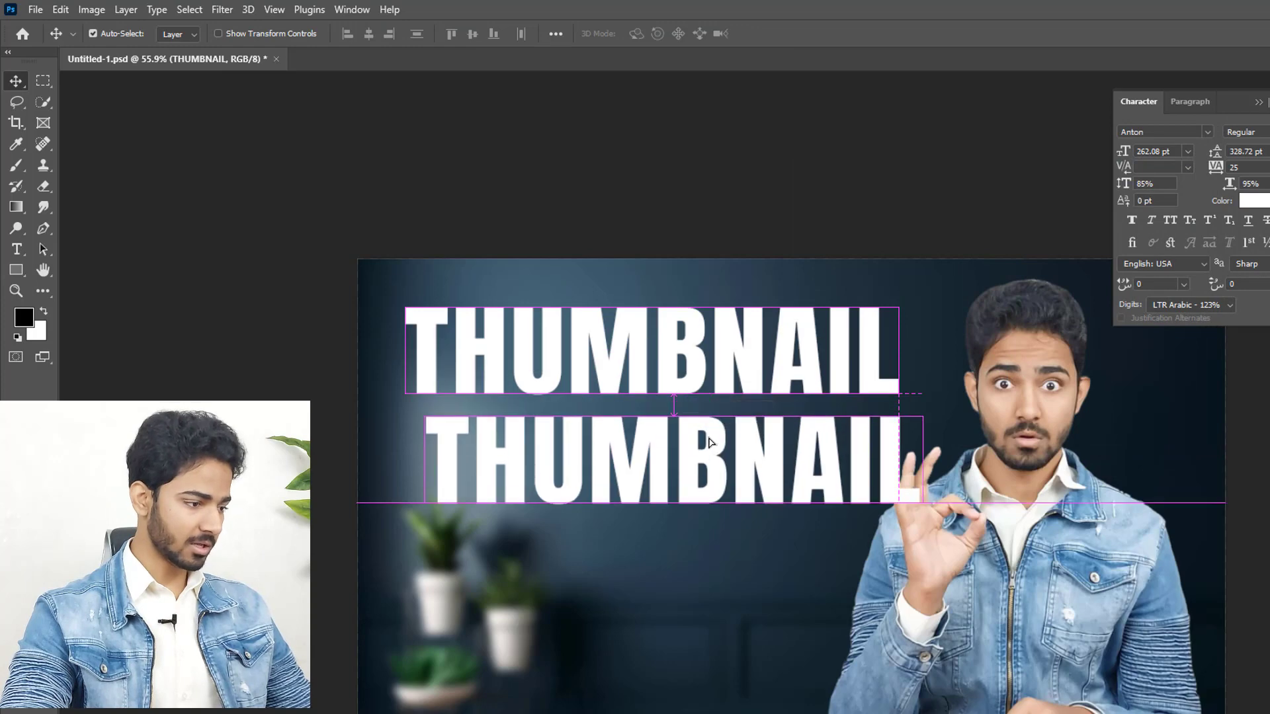
double_click(692, 423)
text(TO MAKE)
key(BackSpace)
key(ctrl+Return)
key(ctrl+t)
drag(808, 535, 667, 488)
drag(605, 457, 698, 455)
key(Return)
Duplicate the THUMBNAIL headline below the TO MAKE line and change the copy's text to "MONEY".
drag(704, 369, 686, 527)
double_click(685, 527)
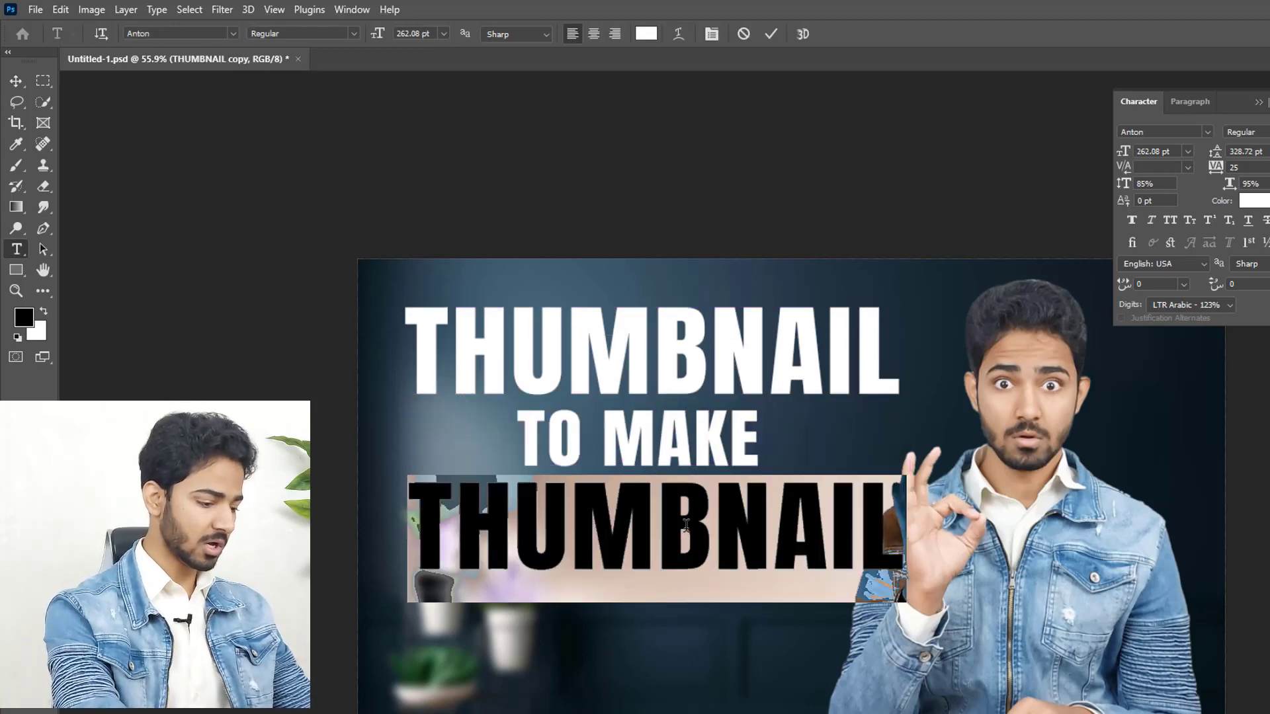
text(MONEY)
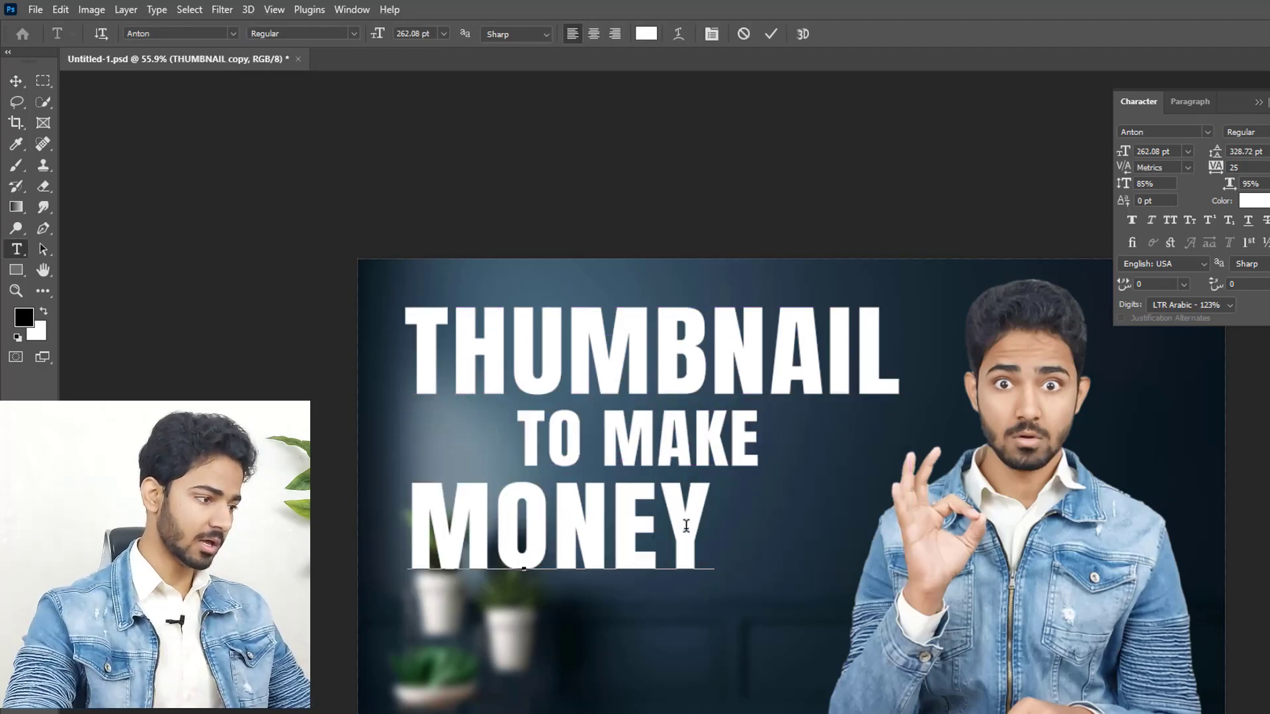
click(771, 34)
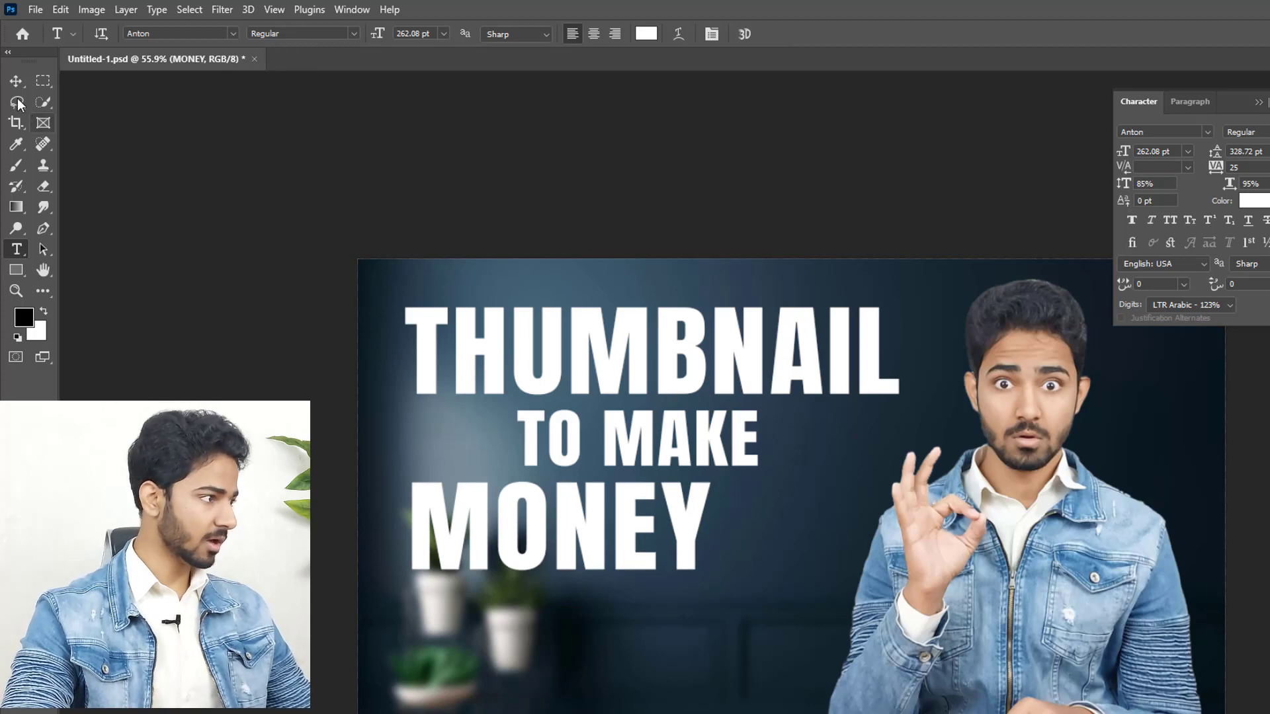
click(16, 81)
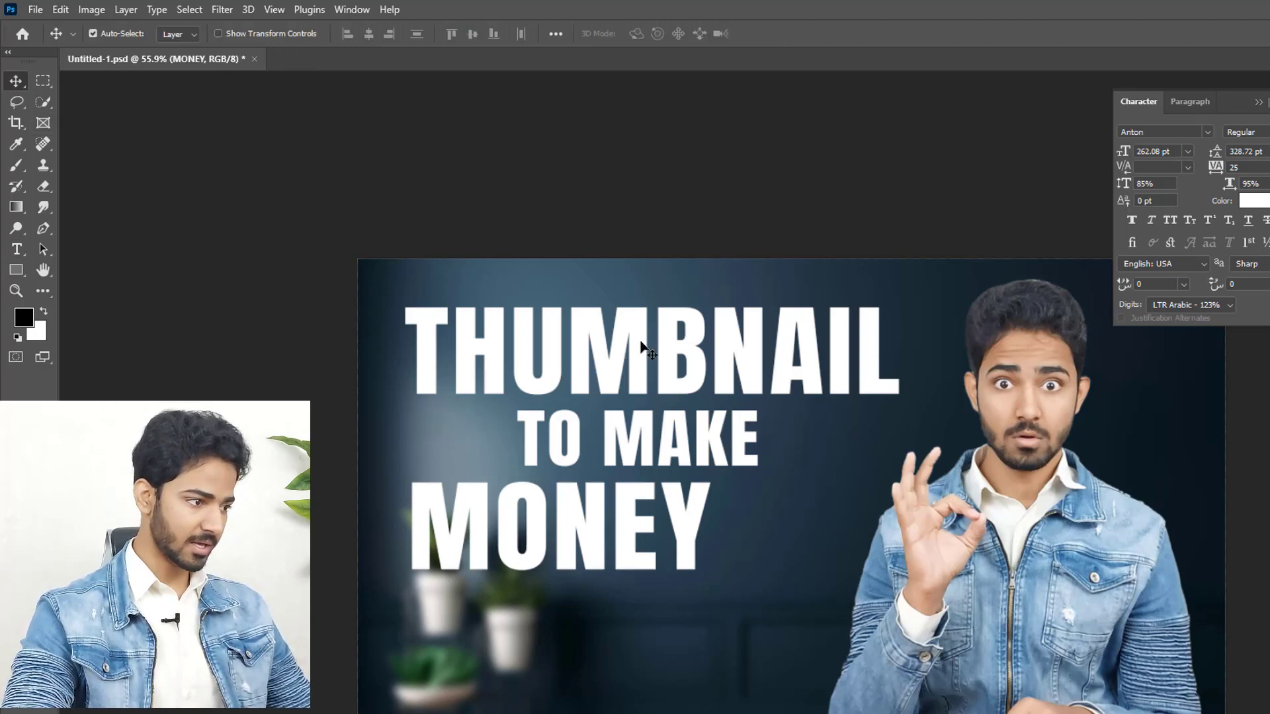
Center the MONEY line under TO MAKE and enlarge it to about 120%.
drag(638, 344, 805, 476)
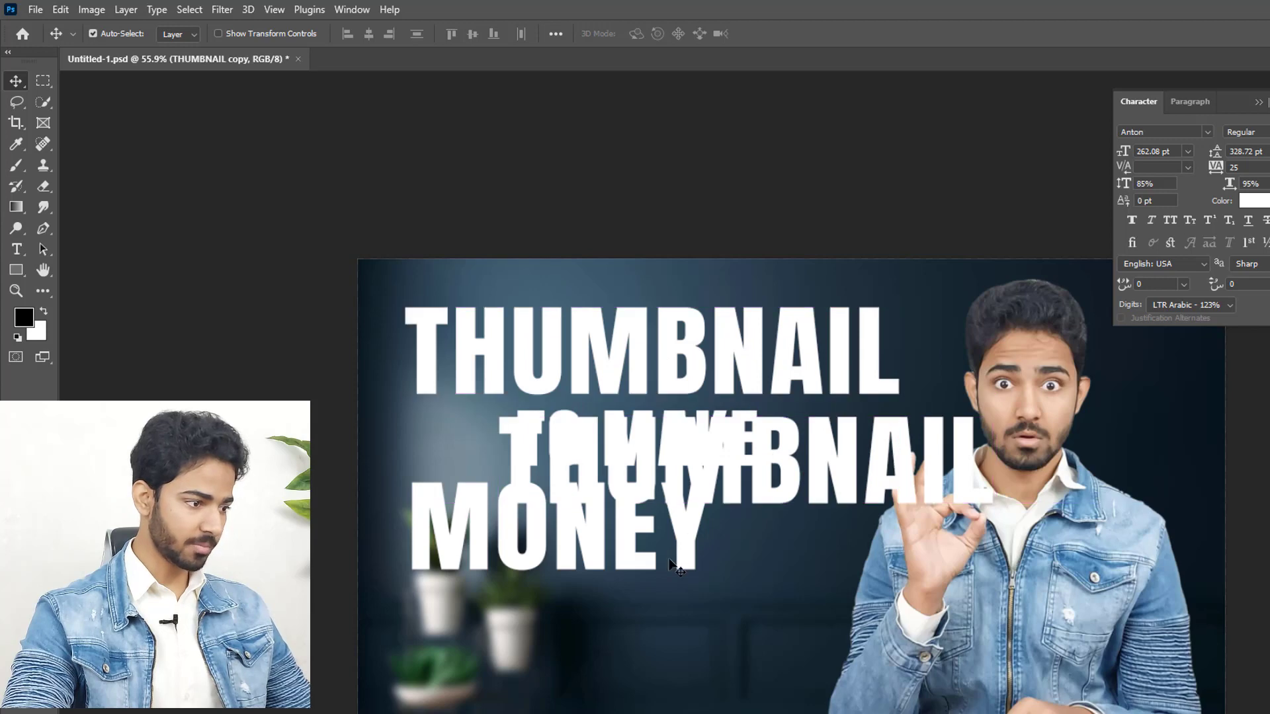
key(ctrl+z)
drag(629, 532, 694, 534)
key(ctrl+t)
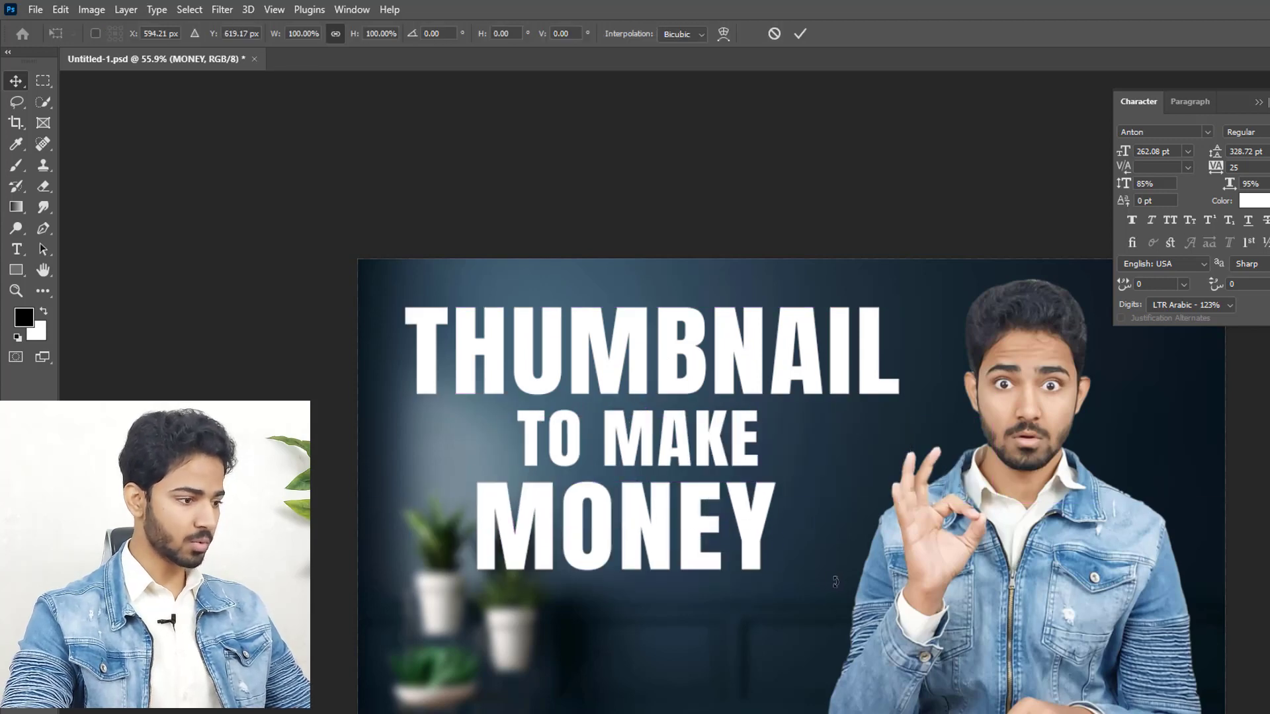
drag(782, 602, 889, 629)
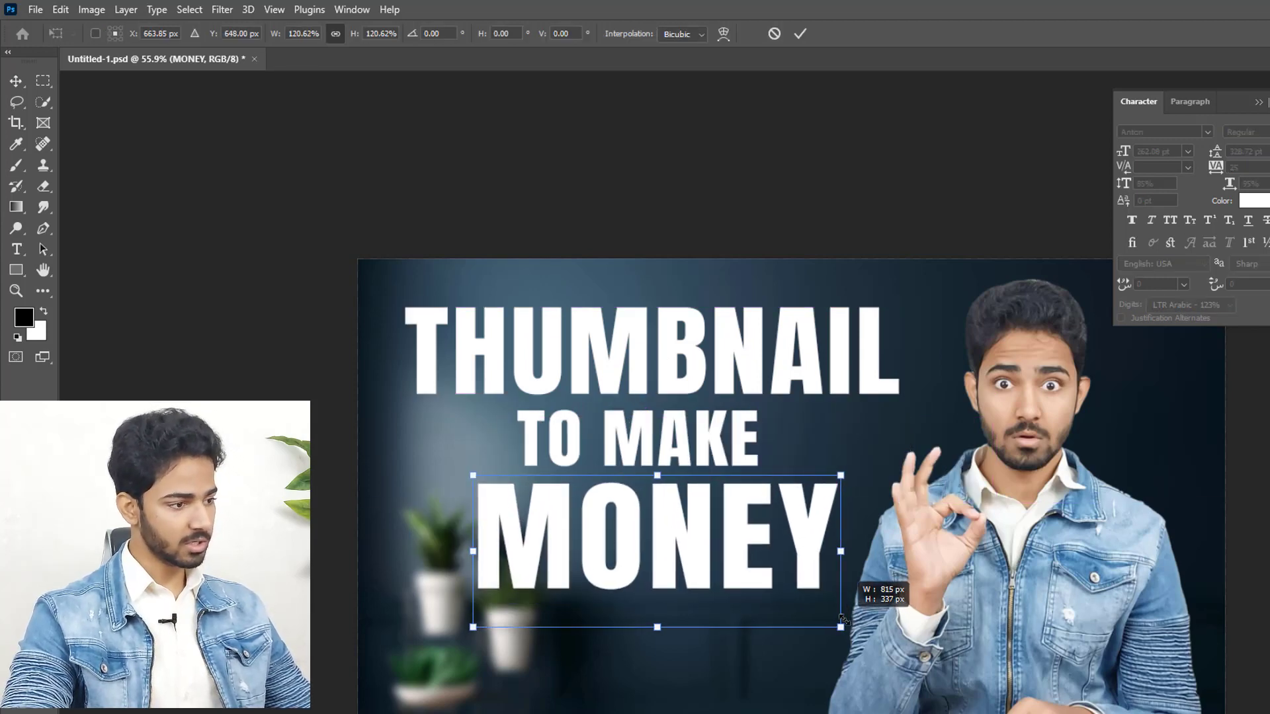
drag(733, 540, 727, 538)
key(Return)
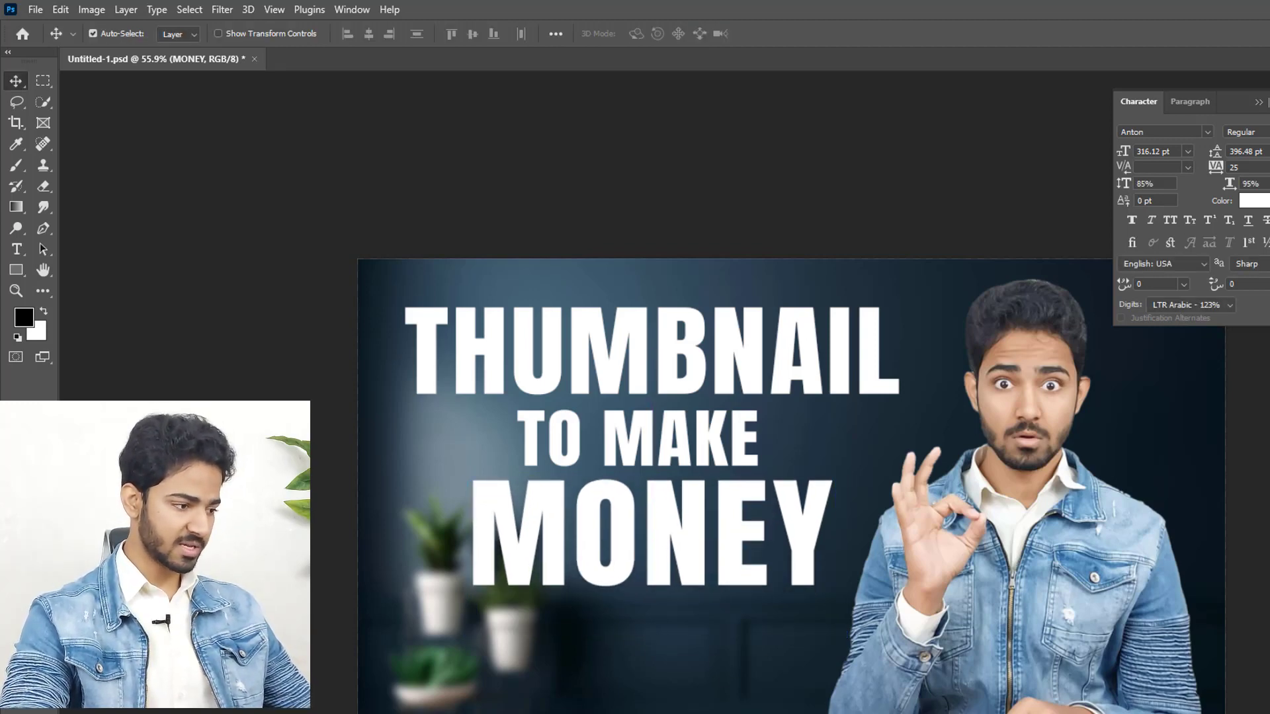
Shift the man slightly right, adjust the MONEY line, and move all three text lines slightly up and left.
drag(1042, 632, 1077, 628)
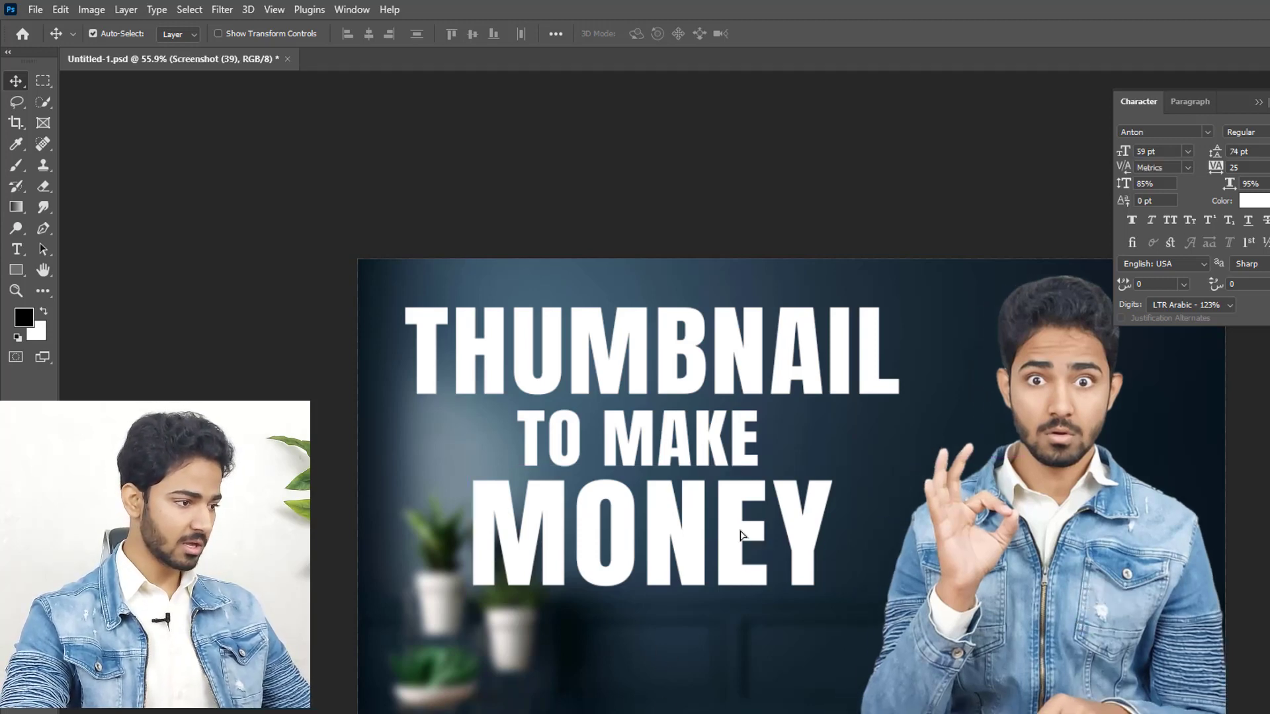
drag(742, 529, 738, 533)
click(711, 437)
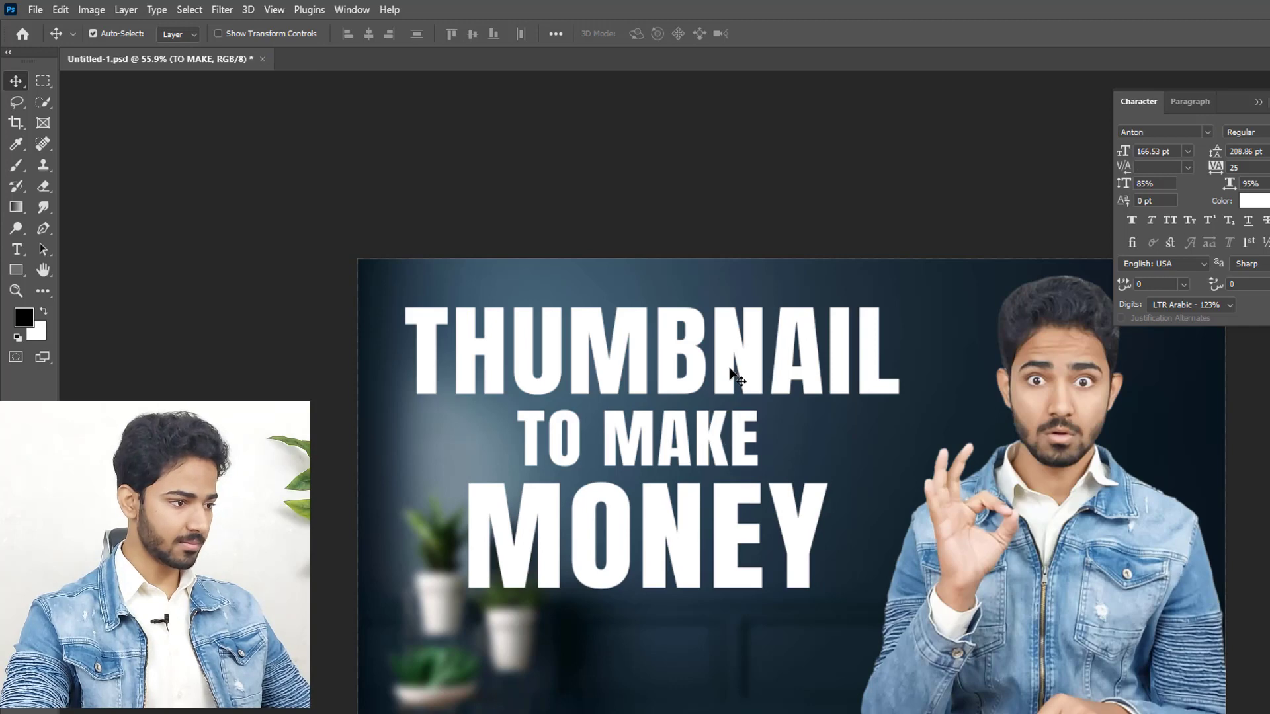
shift+click(749, 360)
drag(749, 361, 776, 351)
key(ctrl+z)
drag(739, 515, 729, 493)
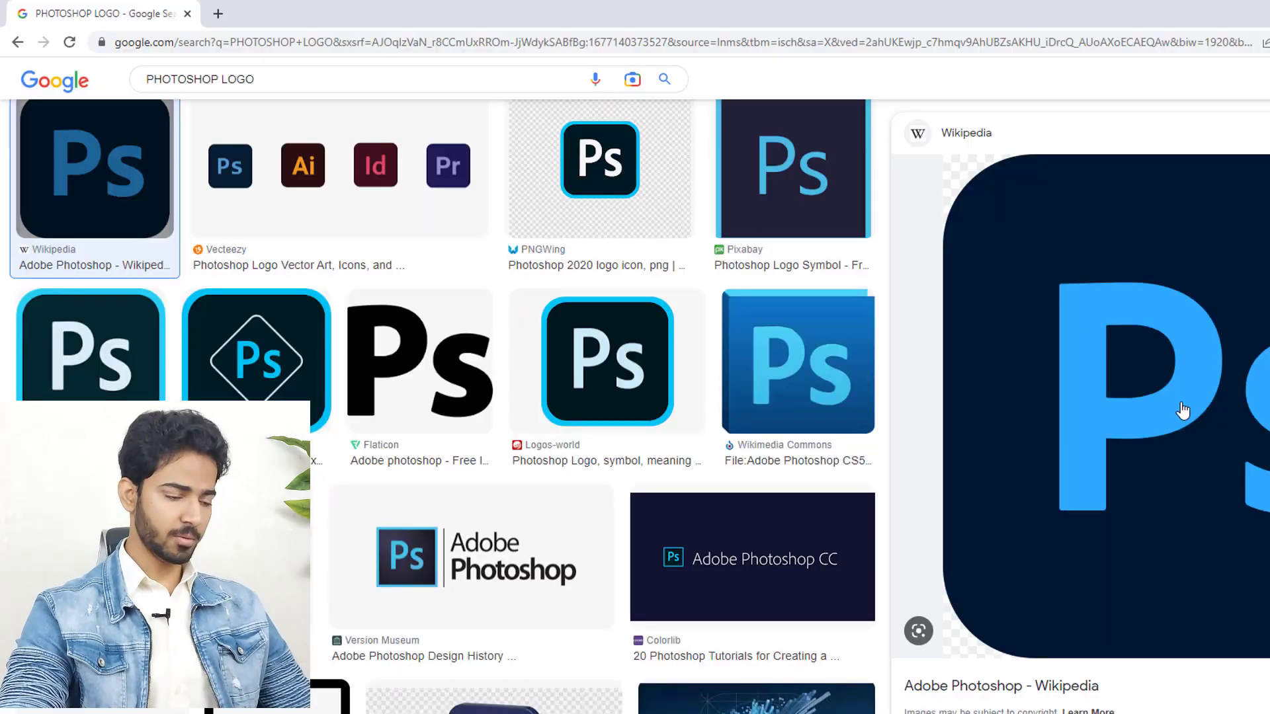
Switch to the browser and copy the Wikipedia Adobe Photoshop logo from the "PHOTOSHOP LOGO" image results.
right_click(1103, 360)
click(919, 515)
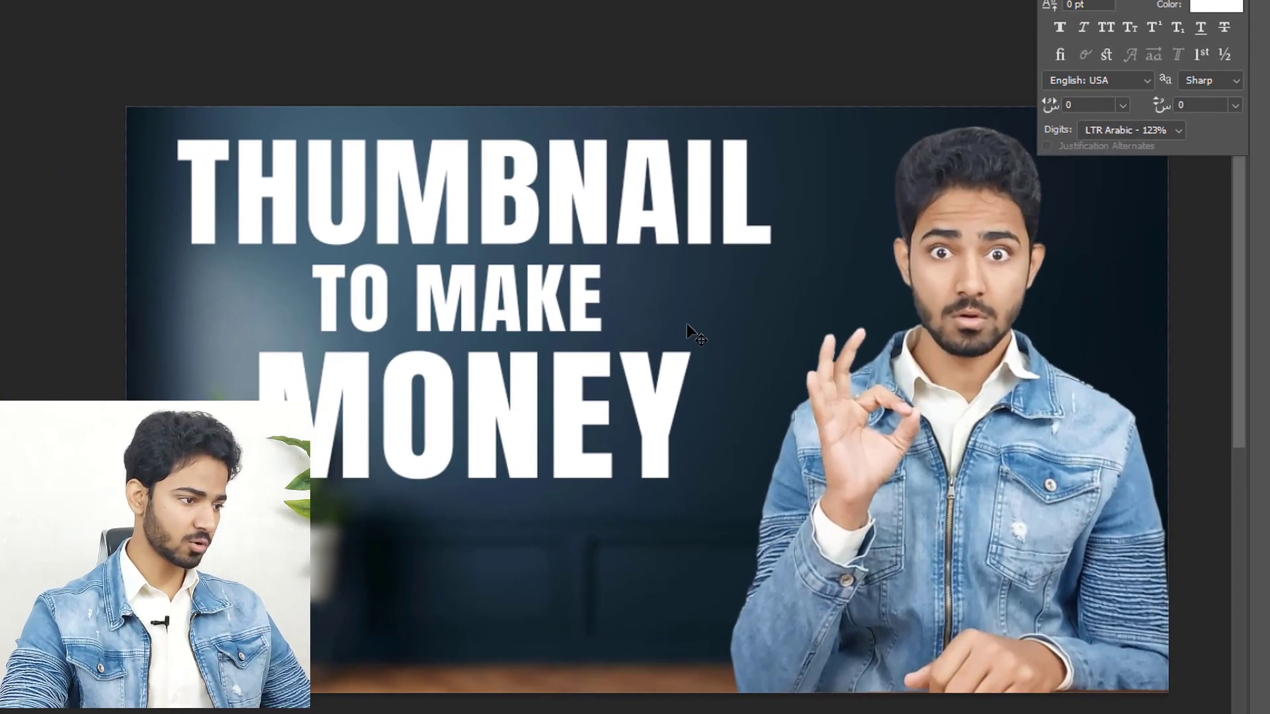
Paste the Photoshop logo into the thumbnail and erase its four black corners.
key(ctrl+v)
key(ctrl+minus)
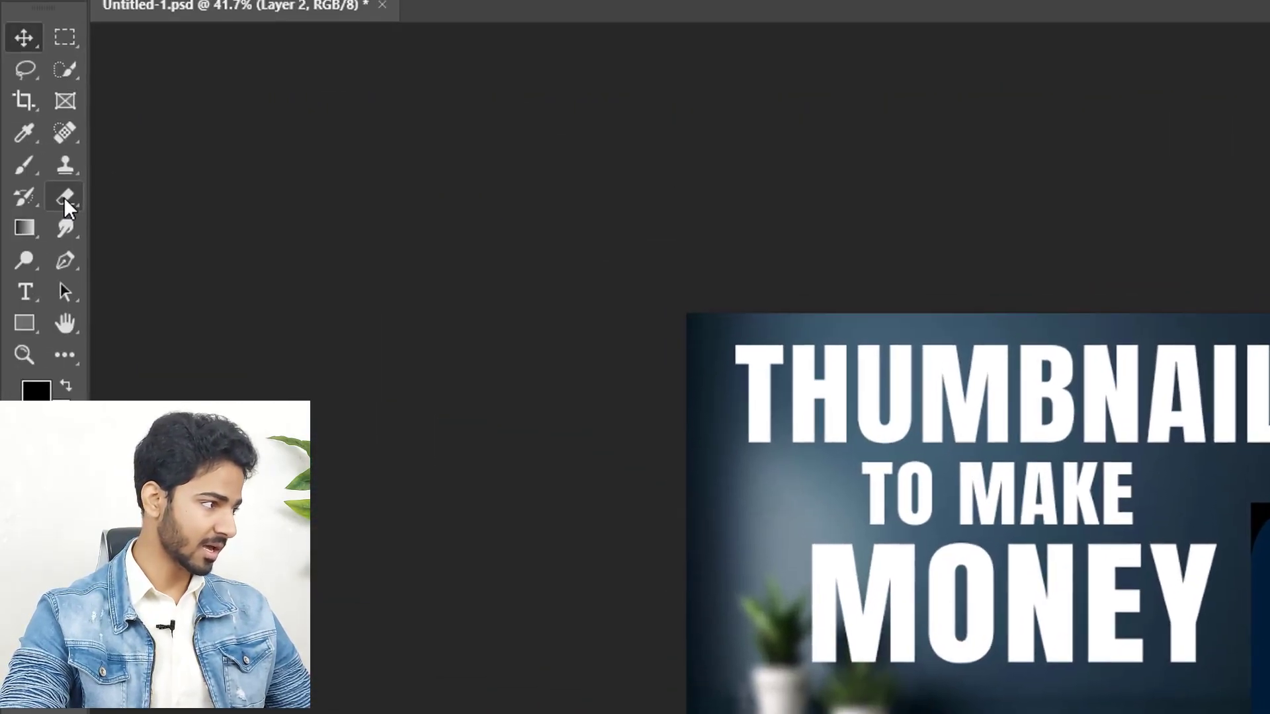
click(68, 196)
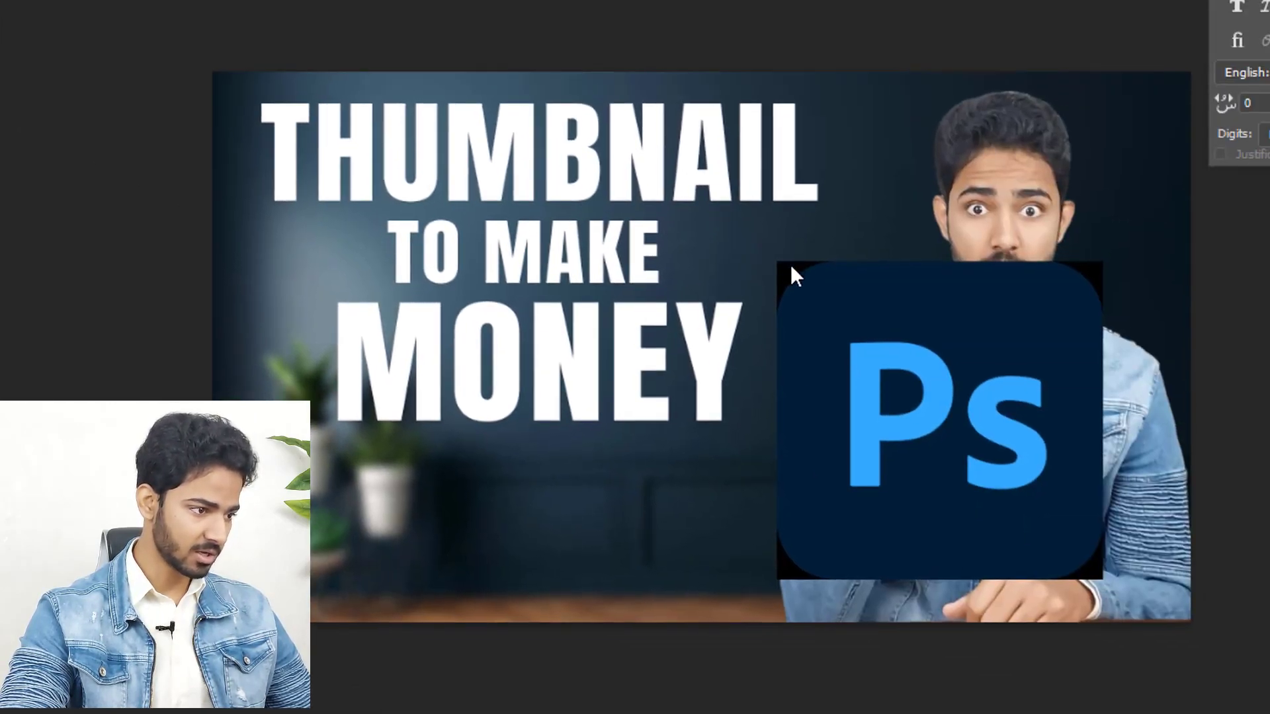
click(788, 266)
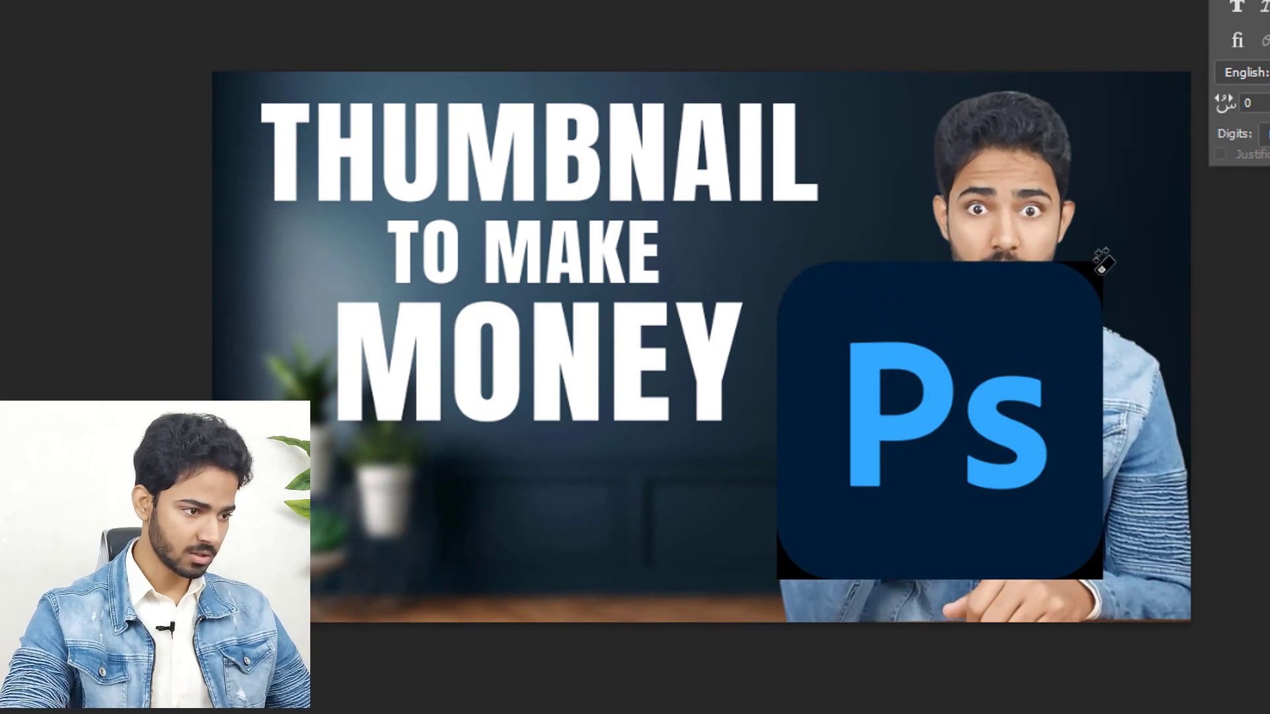
click(1099, 260)
click(1101, 554)
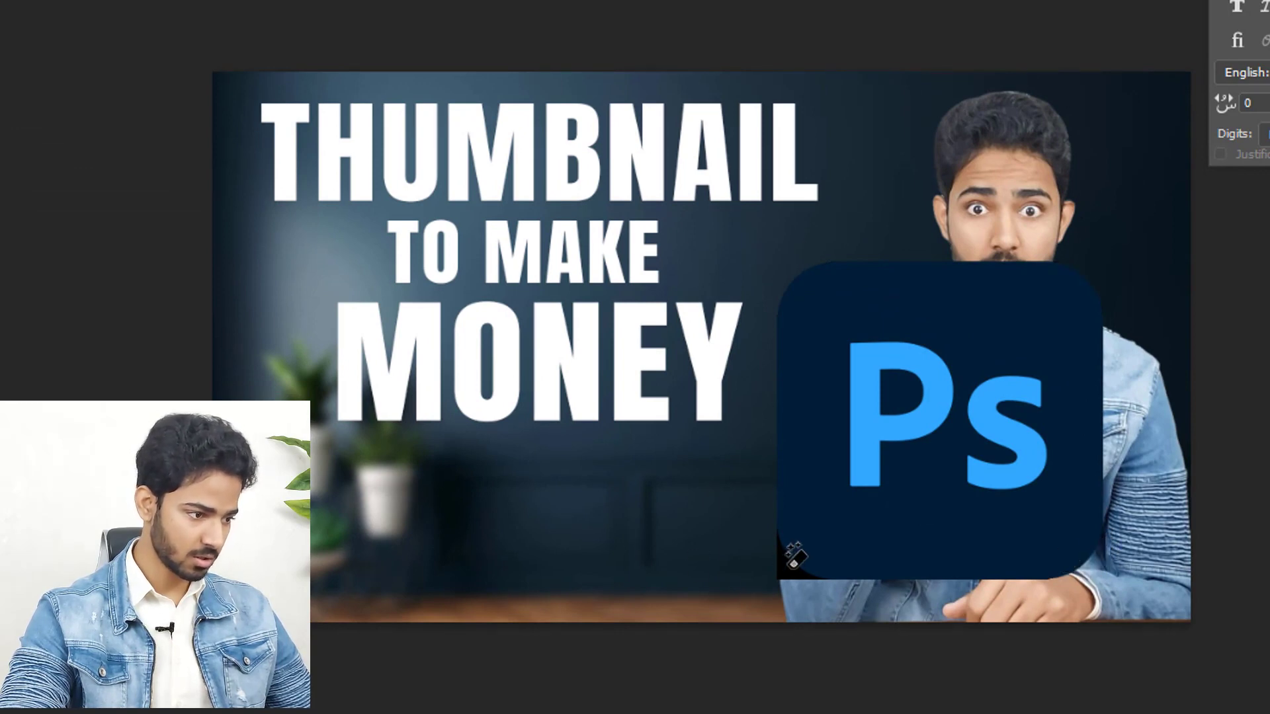
click(795, 555)
Move the Photoshop logo below the MONEY line, scale it to about 344 × 335 px, and shift it slightly right.
key(v)
drag(975, 425, 586, 466)
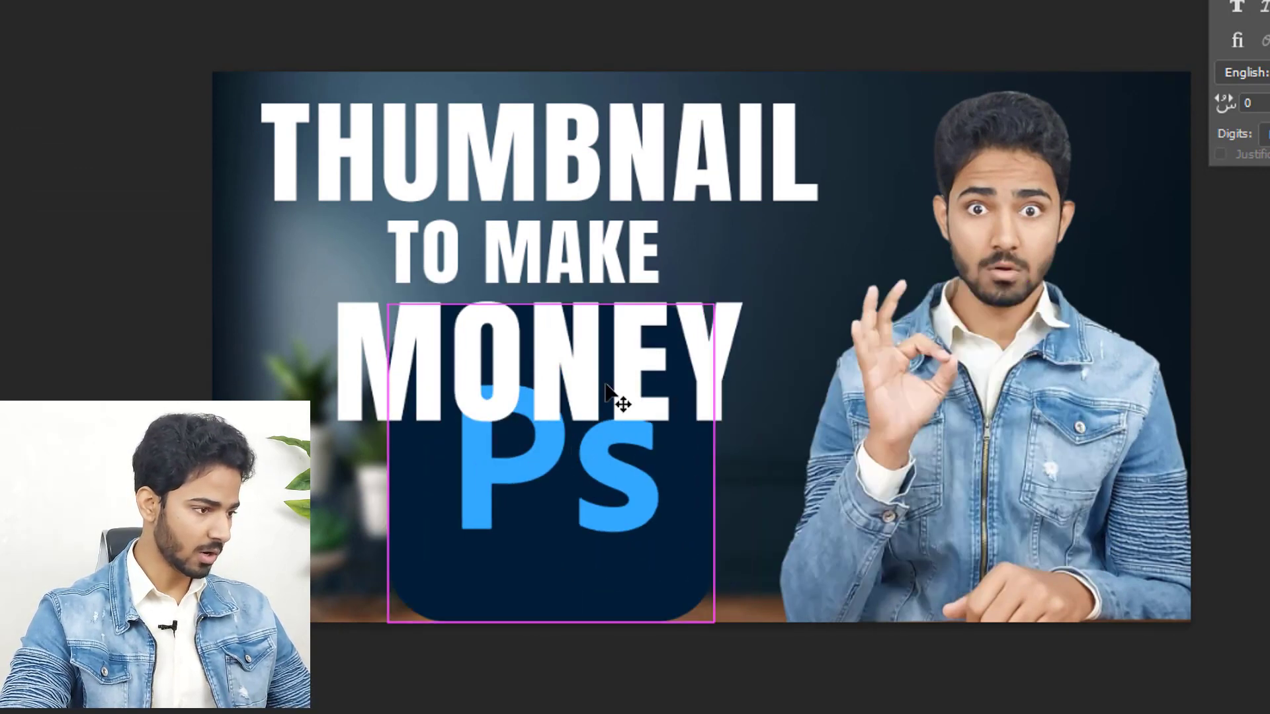
key(ctrl+t)
drag(702, 299, 543, 436)
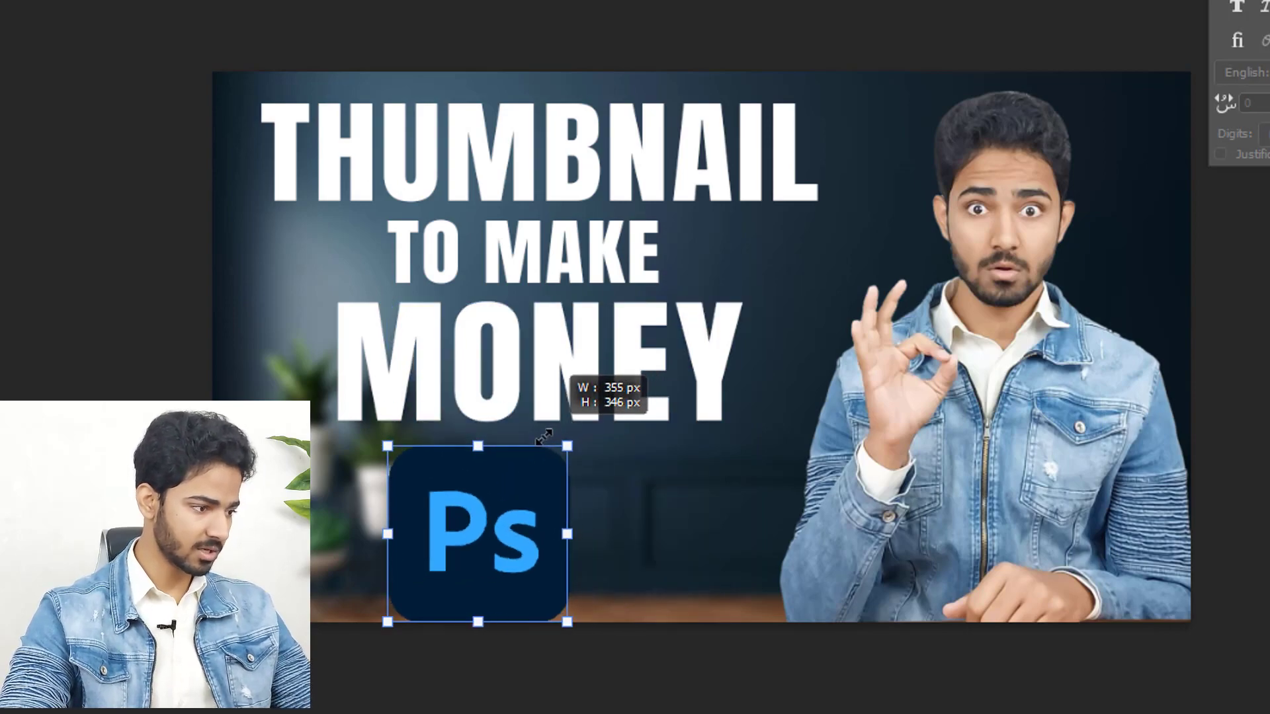
key(Return)
drag(555, 567, 646, 589)
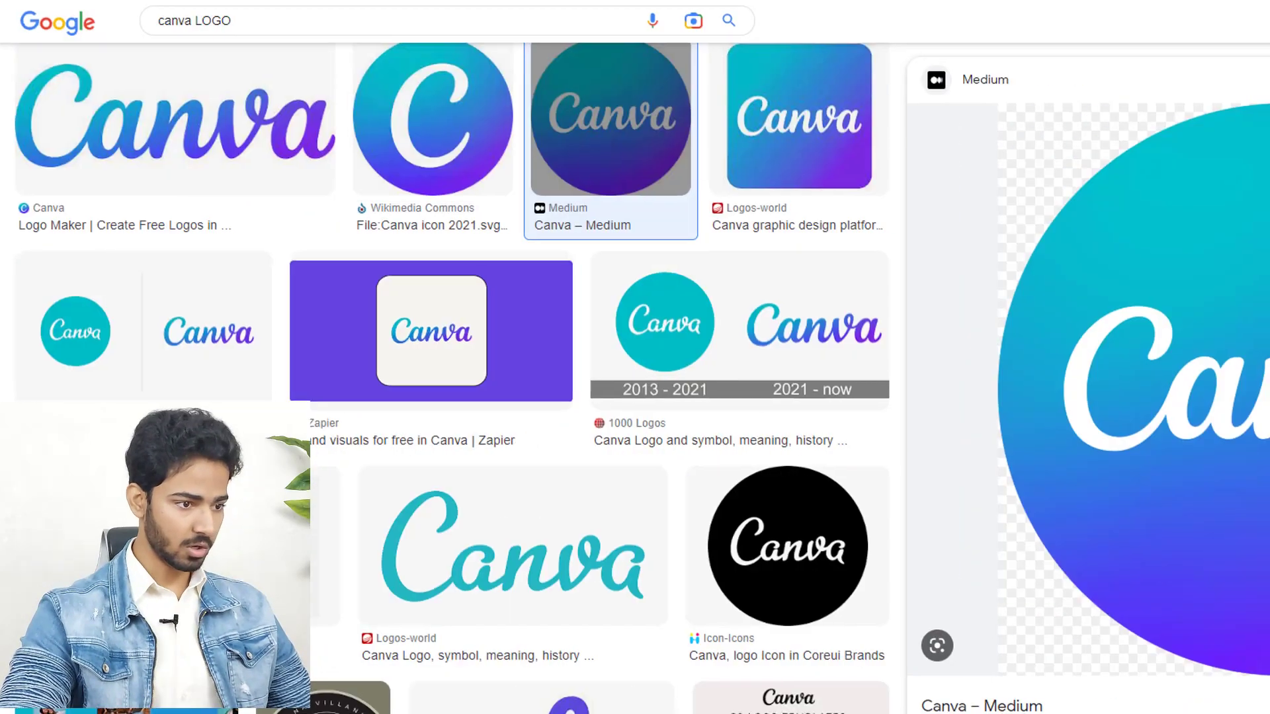
Copy the round Medium Canva logo from the browser's "canva LOGO" image results and paste it into the Photoshop thumbnail.
right_click(974, 257)
click(1048, 465)
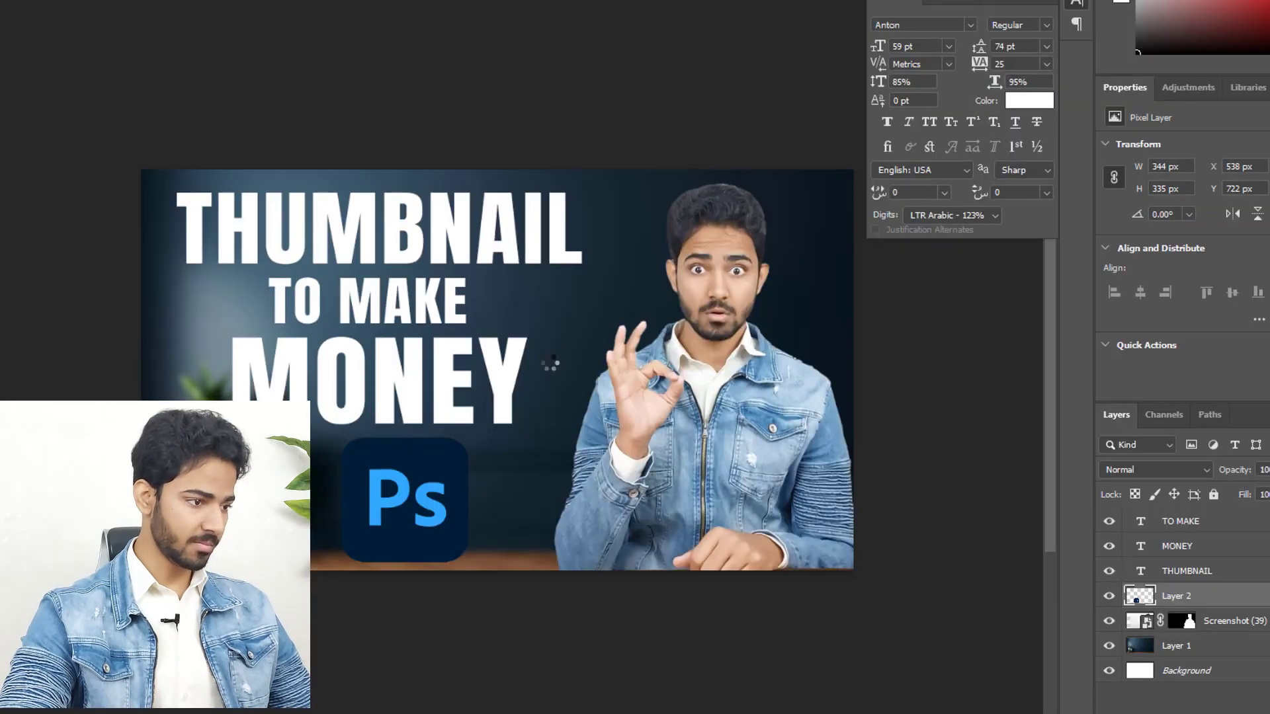
key(ctrl+v)
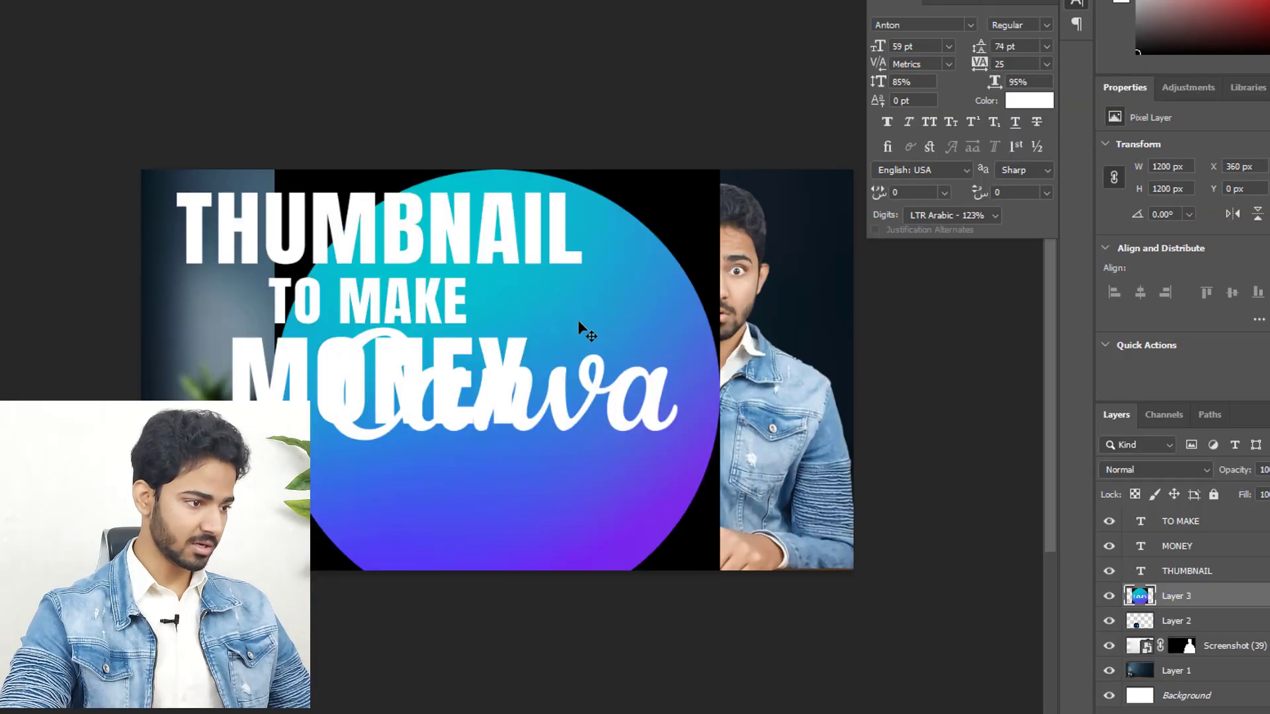
Scale the Canva logo down to about the Photoshop logo's size and place it beside that logo on its left.
key(ctrl+t)
drag(719, 170, 328, 455)
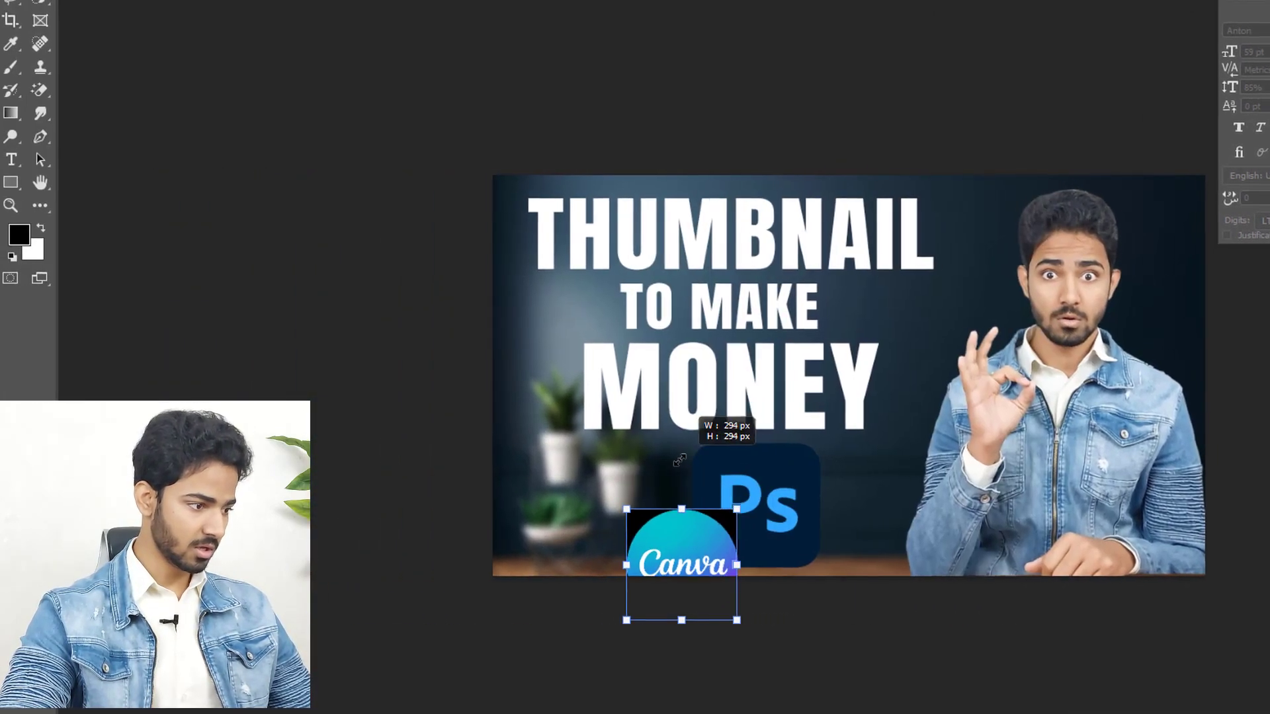
drag(681, 582, 591, 514)
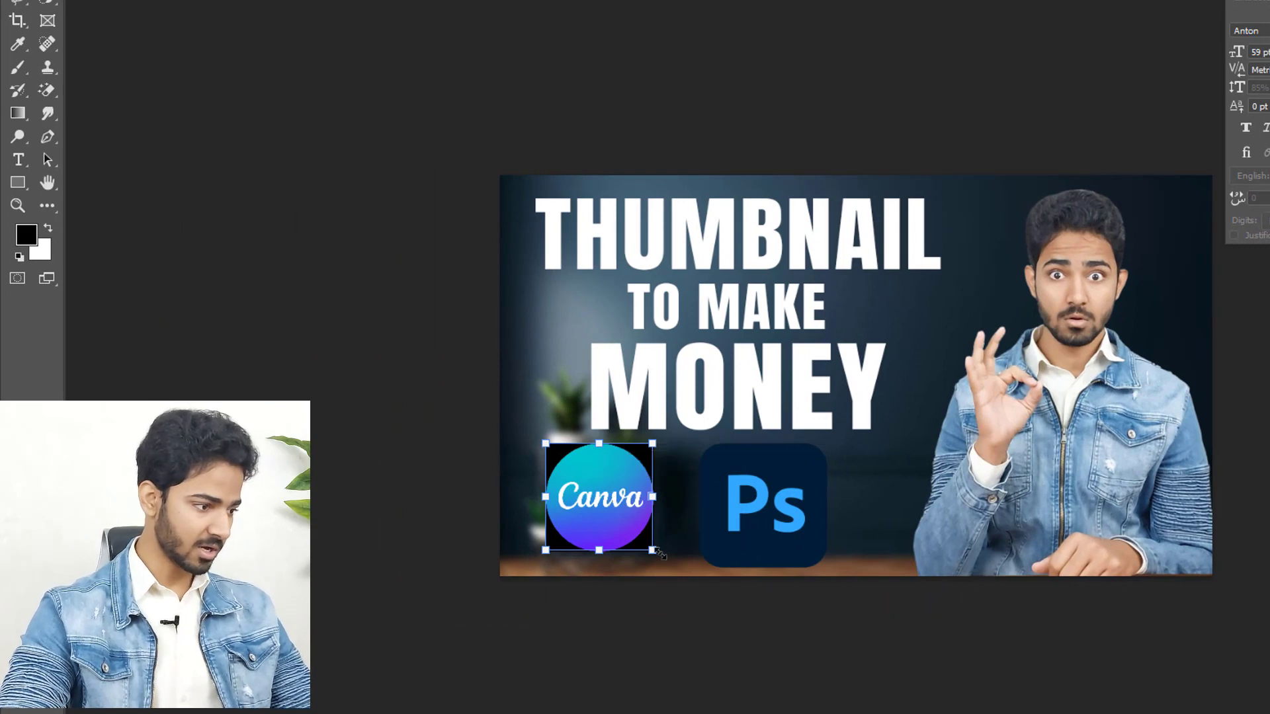
drag(659, 552, 676, 570)
key(Return)
scroll(555, 498, up, 3)
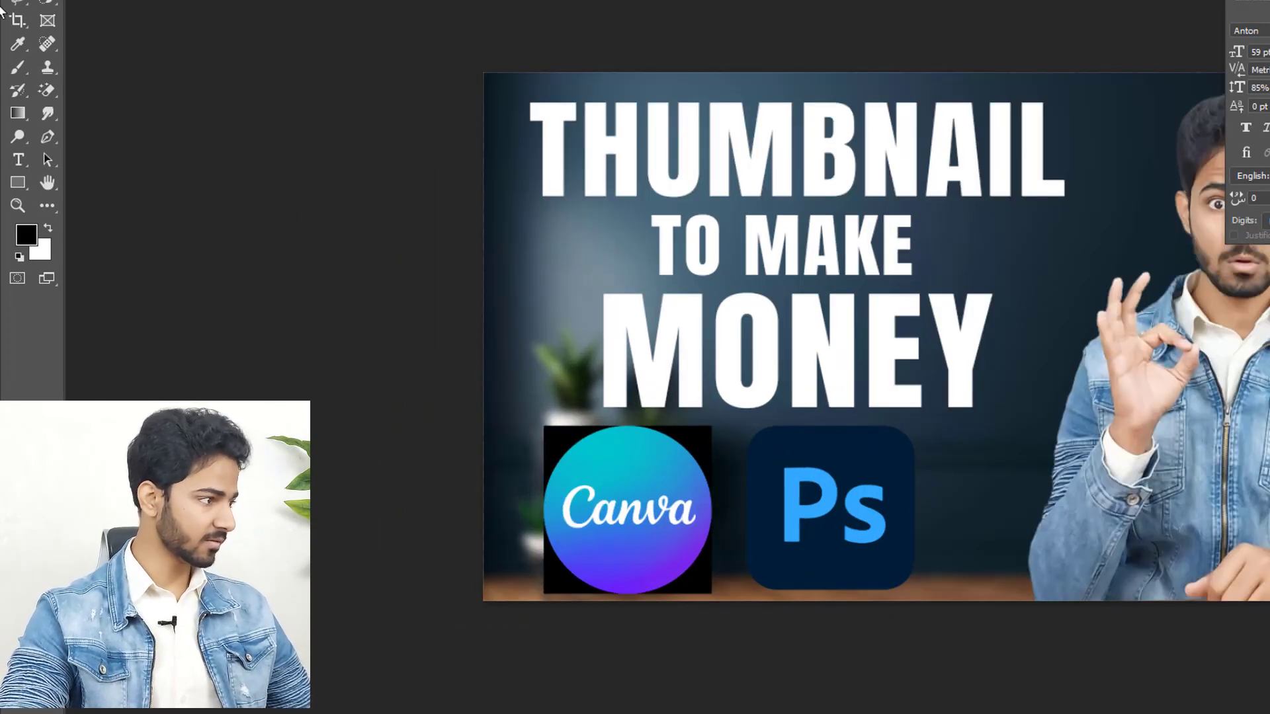
Erase the black corners around the round Canva logo with the Magic Eraser.
click(46, 89)
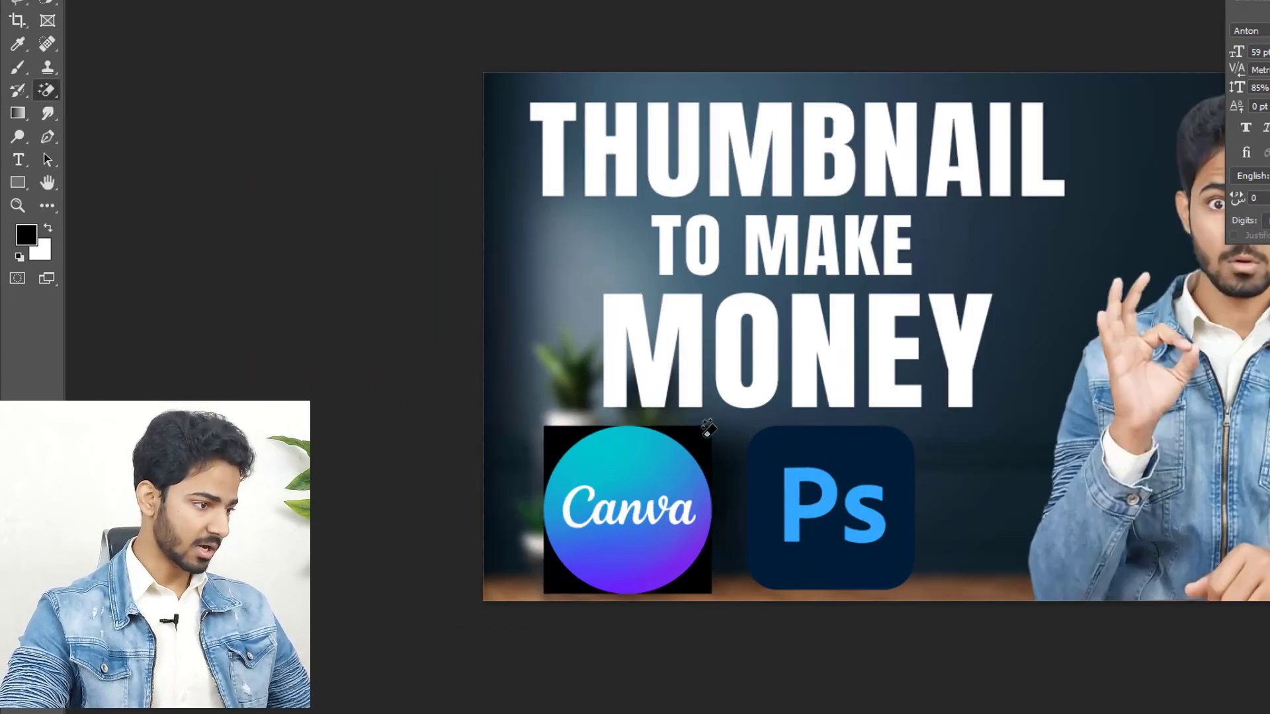
click(706, 429)
click(577, 430)
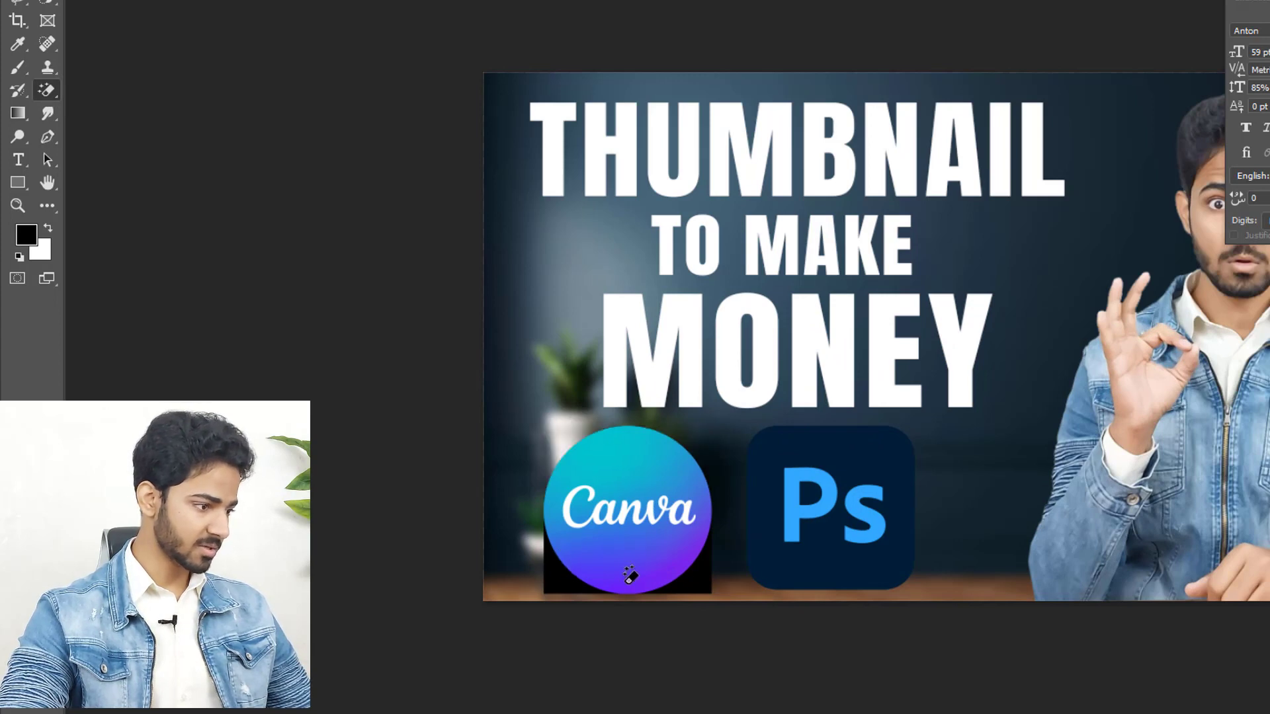
click(561, 568)
click(702, 582)
key(ctrl+t)
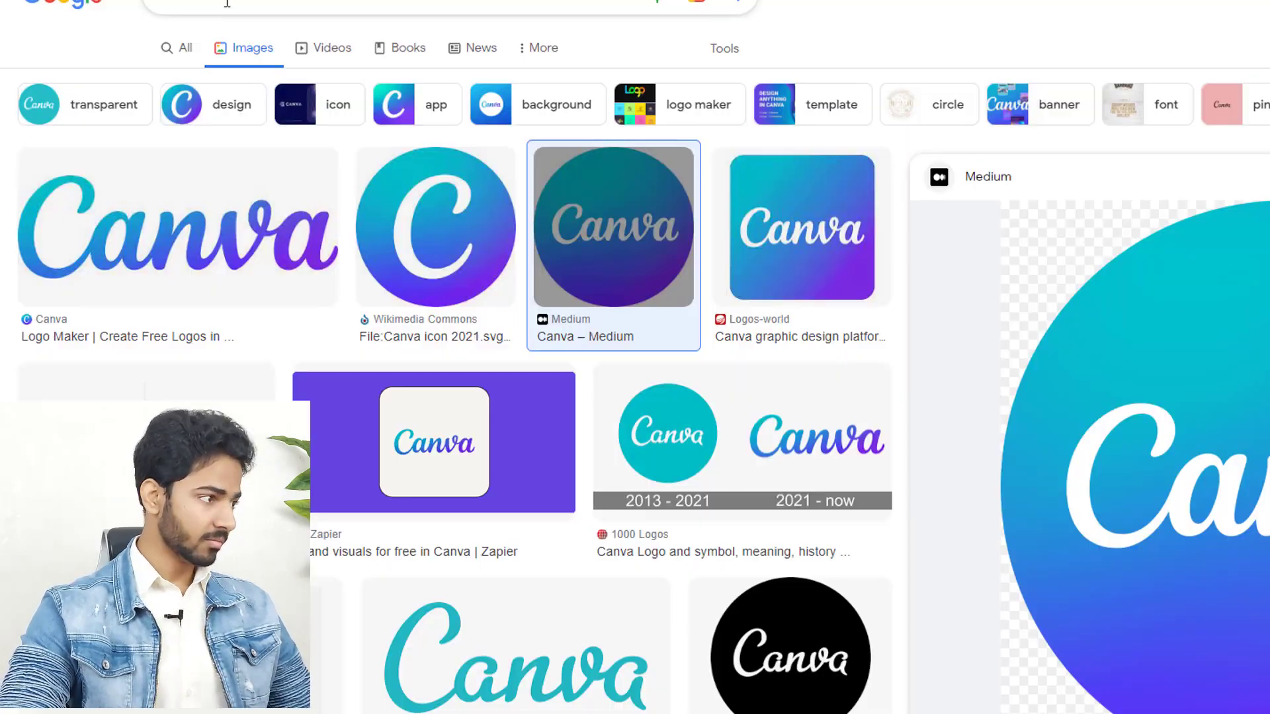
Switch to the browser and search the images for "money png".
click(222, 23)
text(oney )
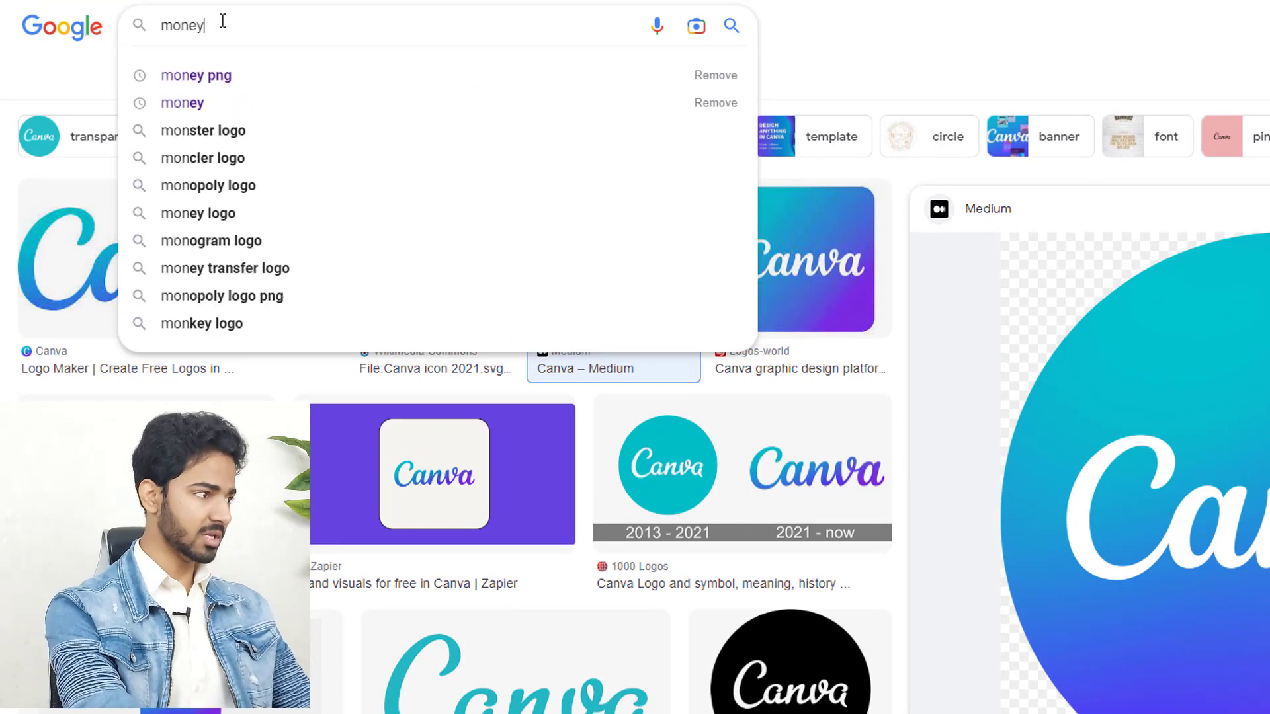
text(png)
key(Return)
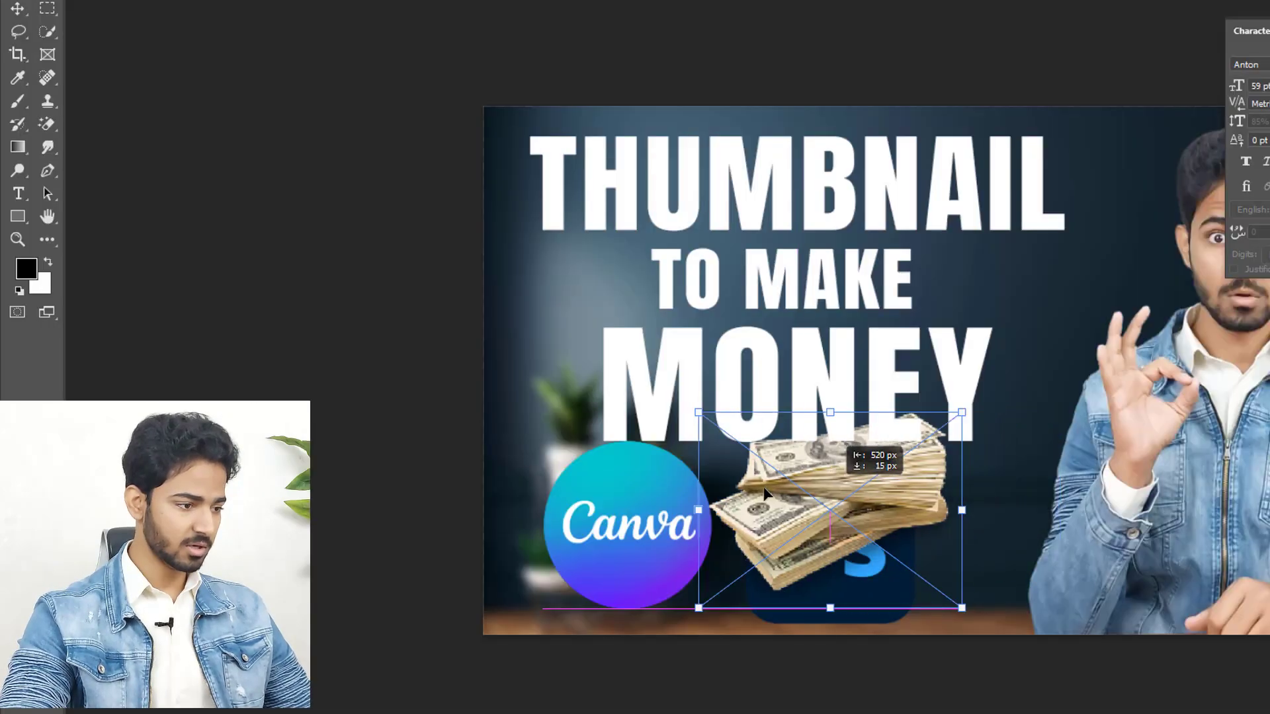
Place the stack of money at the thumbnail's lower left and move the Photoshop logo right, next to the man's sleeve.
drag(827, 522, 572, 547)
key(Return)
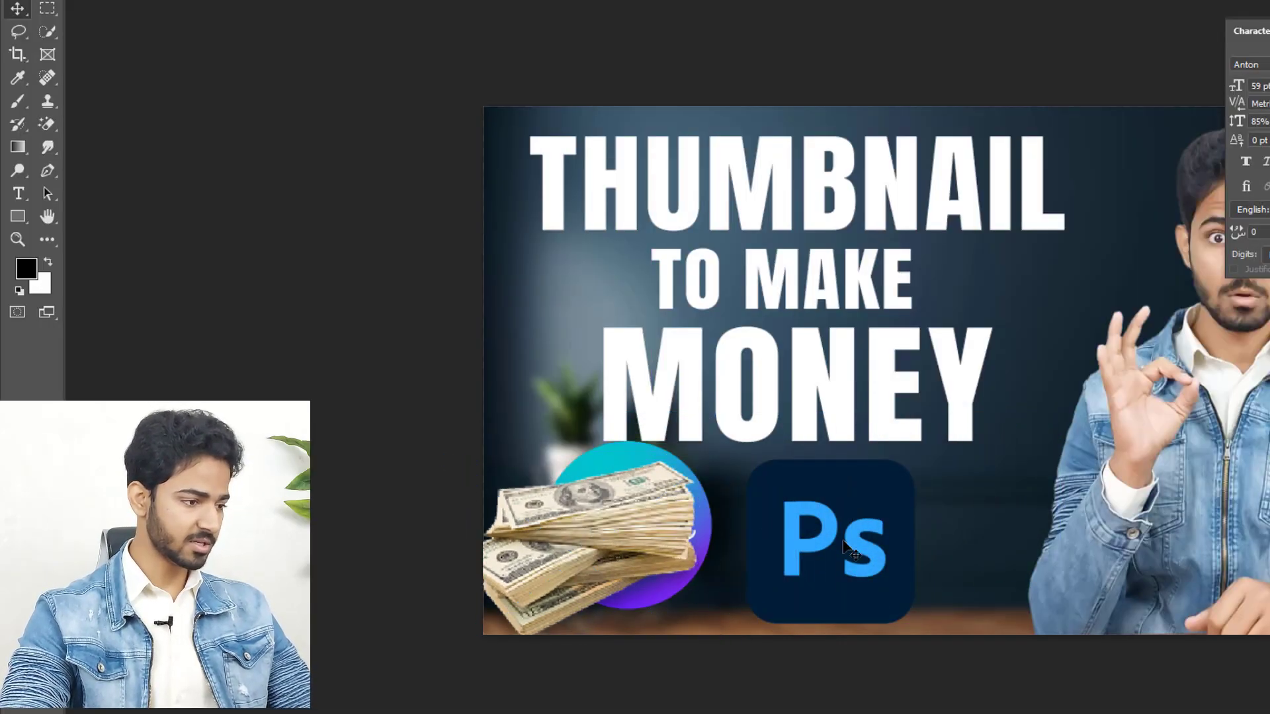
drag(832, 554, 972, 540)
drag(648, 529, 588, 533)
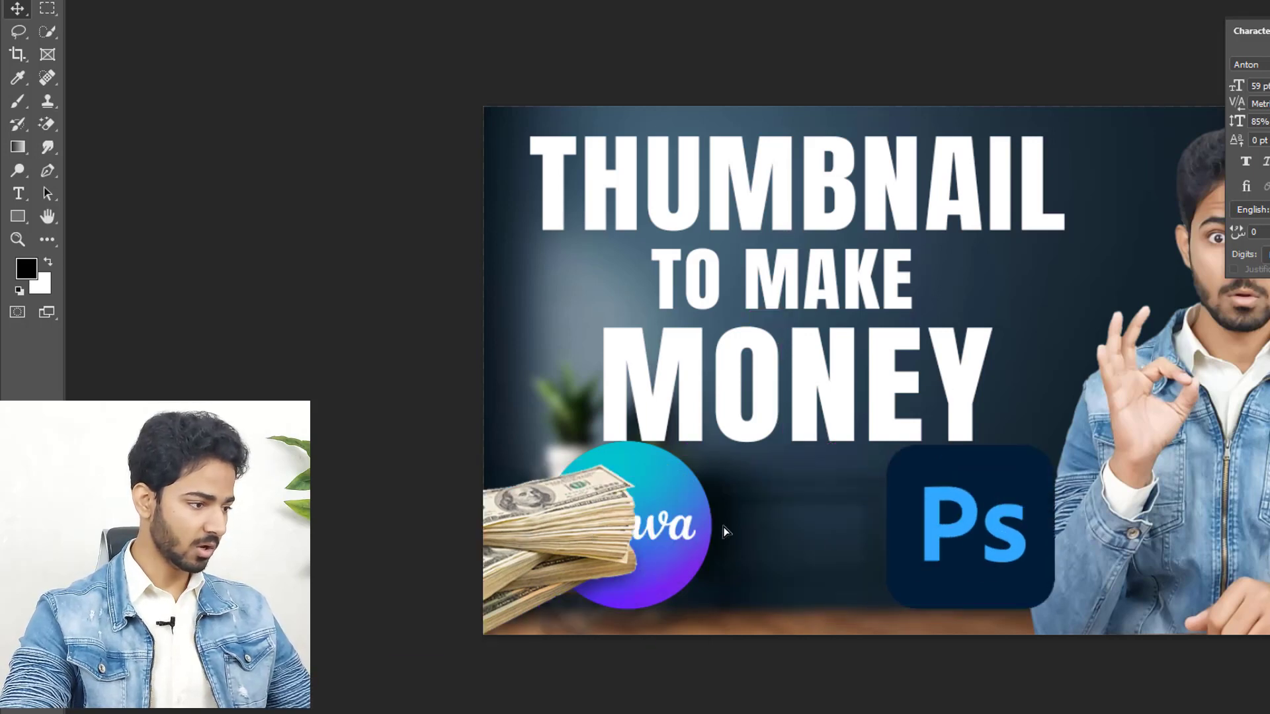
Arrange the money stack, Canva logo and Photoshop logo in a row under MONEY, with the Canva logo in the middle.
drag(690, 529, 799, 534)
drag(539, 541, 605, 541)
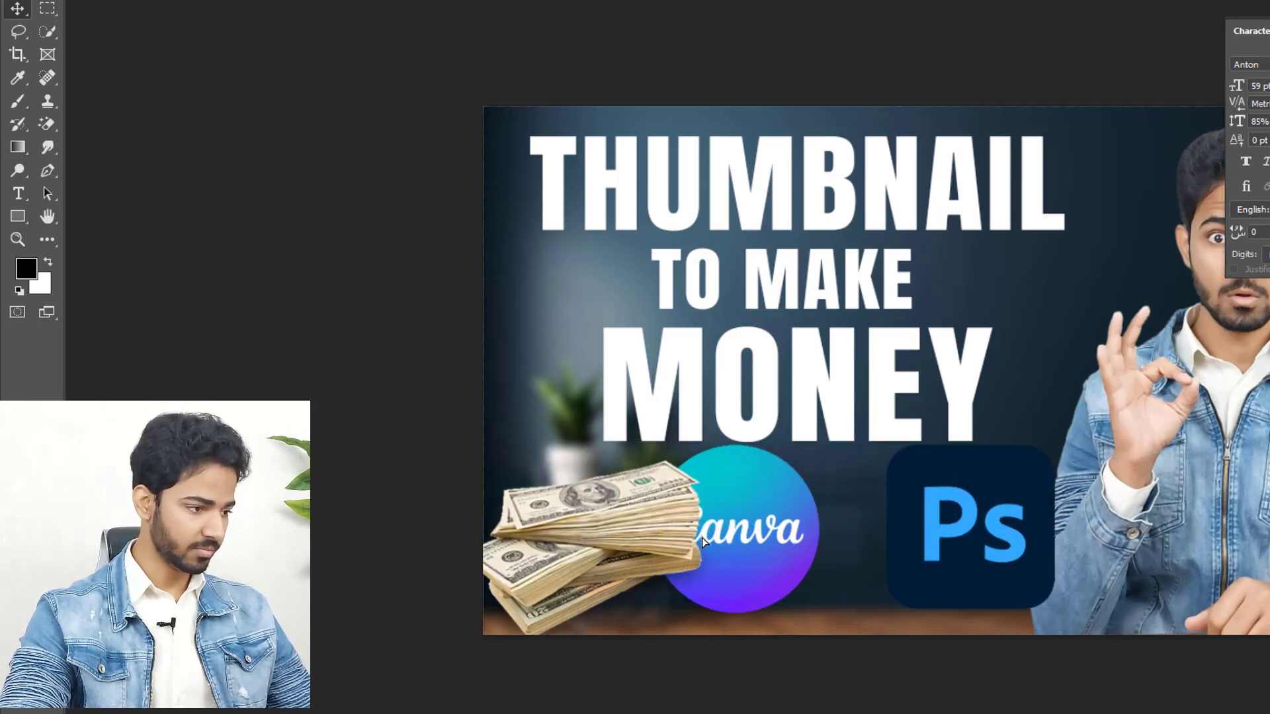
drag(757, 537, 818, 532)
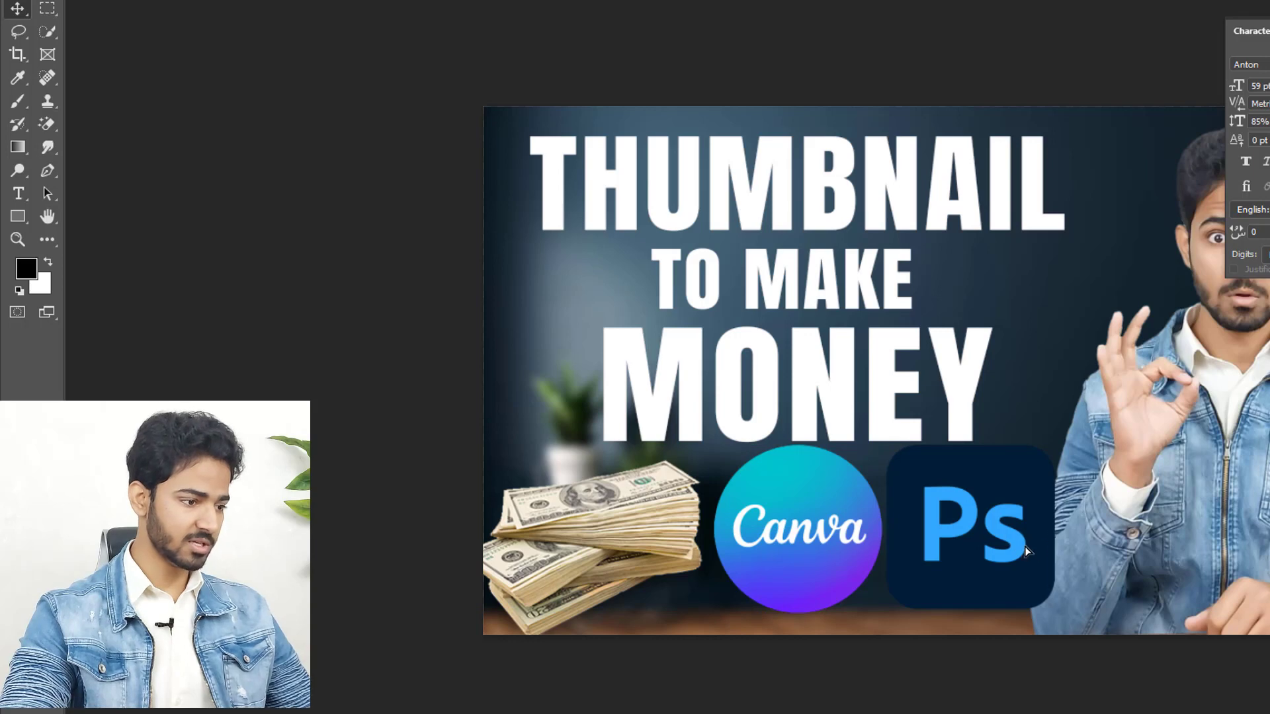
drag(1029, 548, 1024, 562)
mouse_move(854, 531)
mouse_down()
mouse_move(837, 541)
mouse_move(848, 538)
mouse_up()
Open the blending options of the man's layer, Screenshot (39), and enable a white Stroke.
scroll(811, 463, down, 1)
scroll(1134, 385, up, 3)
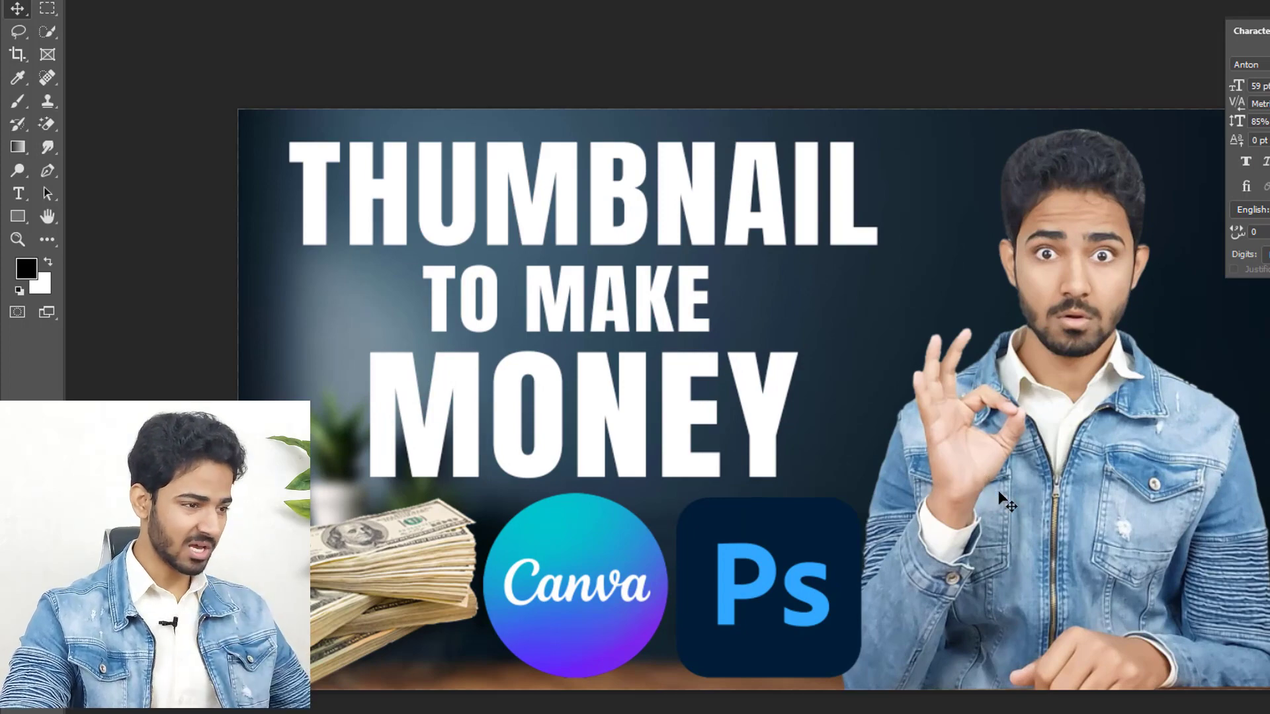
drag(997, 492, 1004, 493)
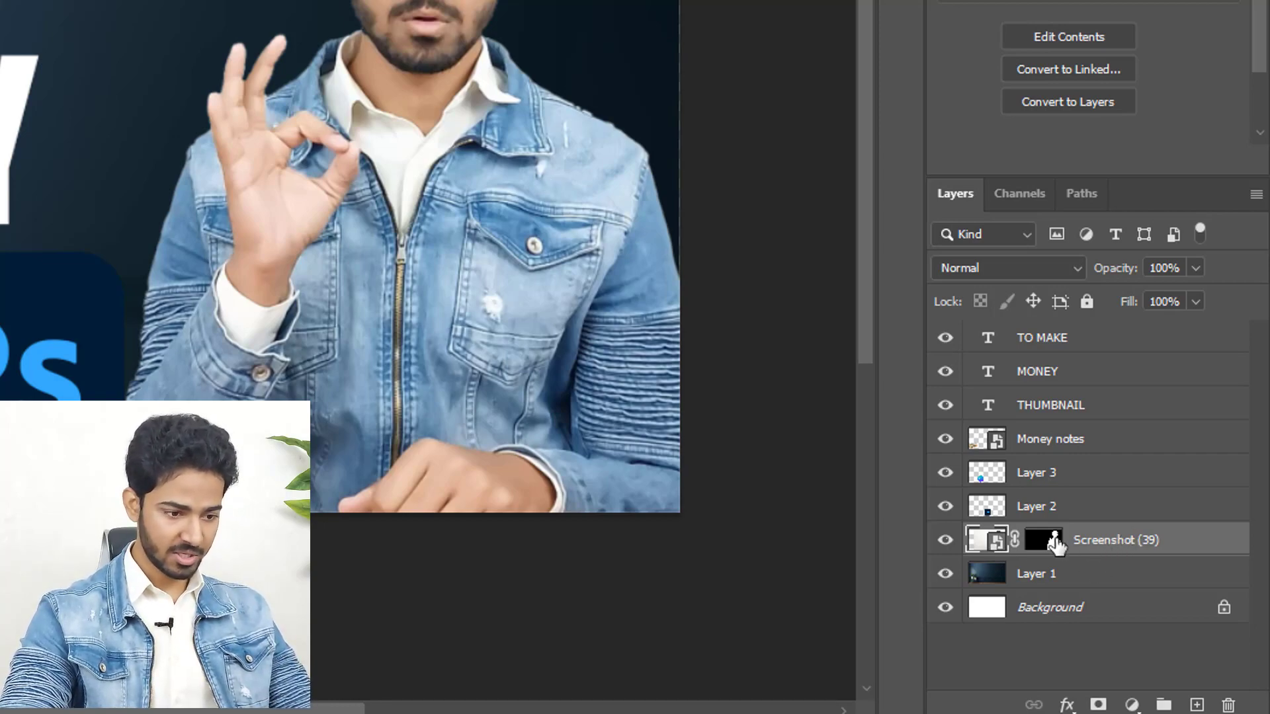
right_click(1085, 546)
click(977, 41)
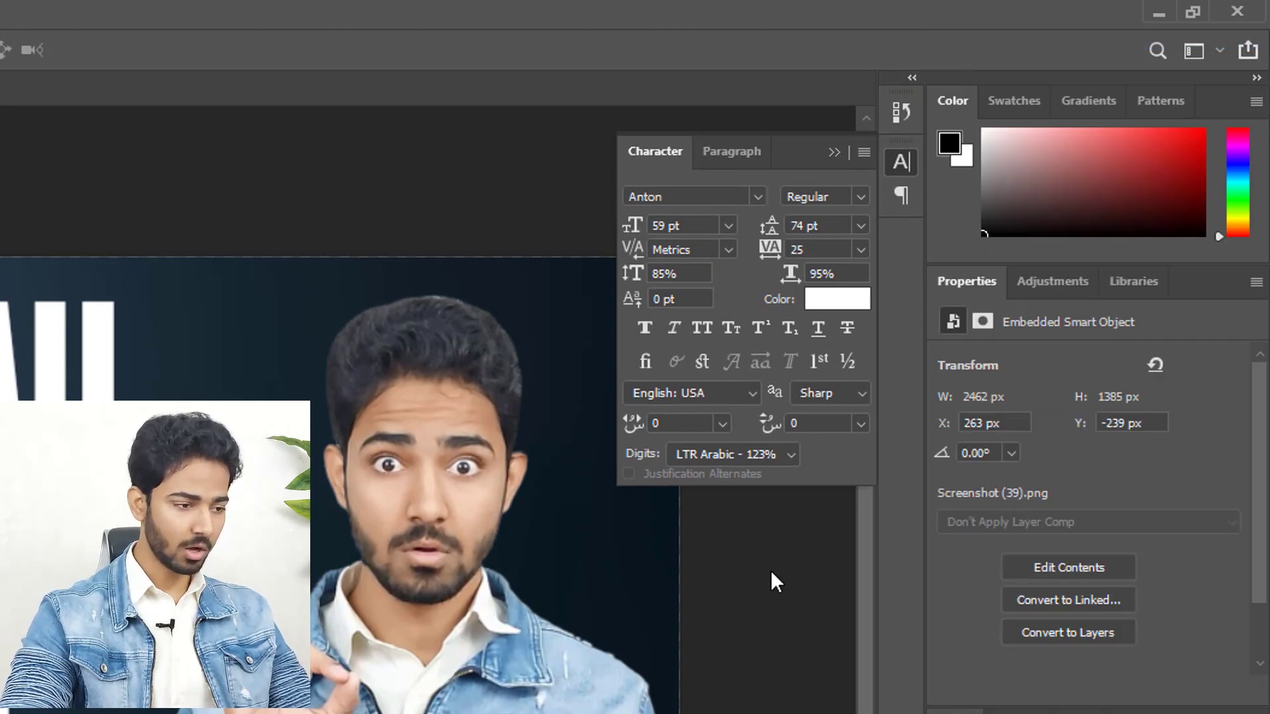
drag(643, 526, 743, 499)
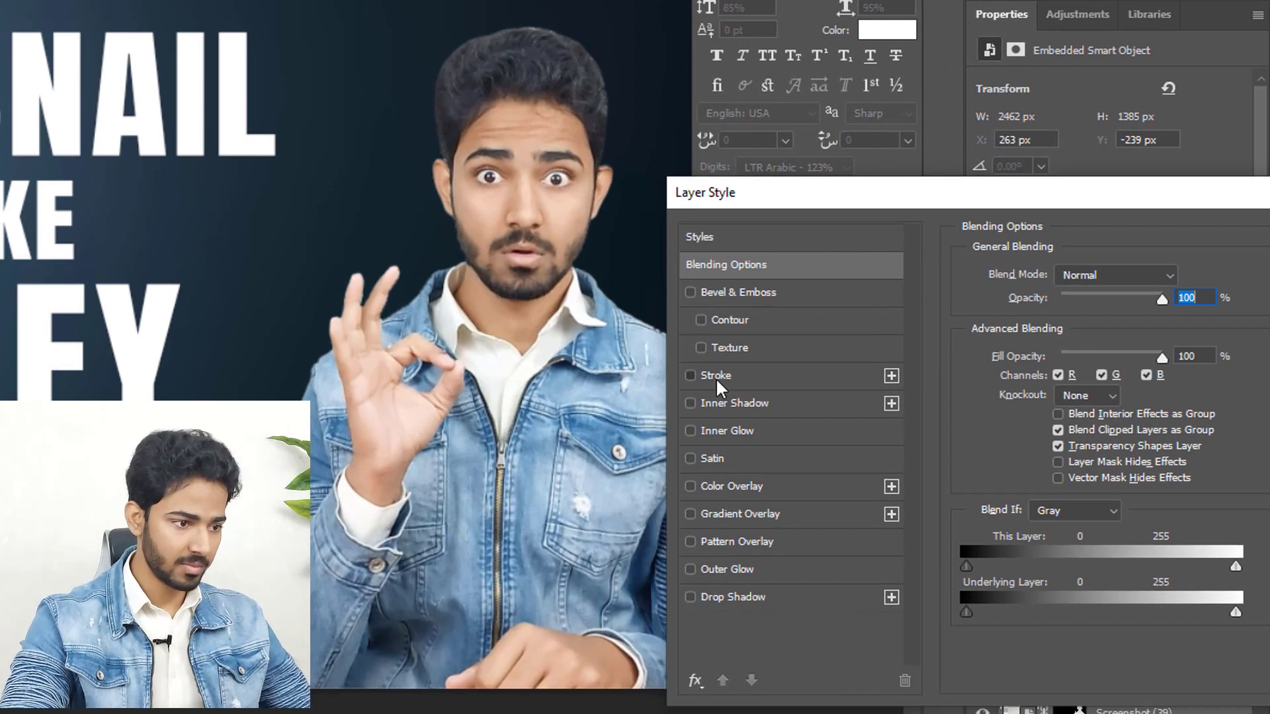
click(487, 609)
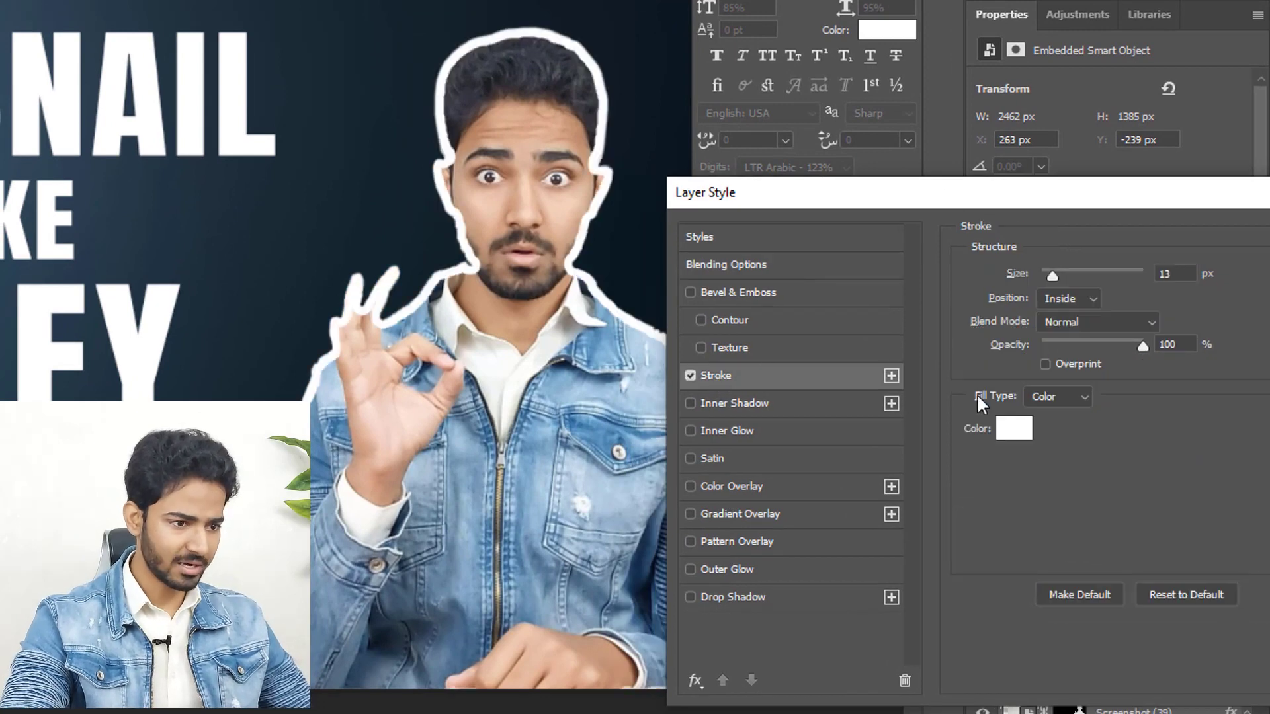
Set the man's stroke position to Outside and its size to 5 px.
click(1065, 296)
click(1069, 315)
click(1180, 275)
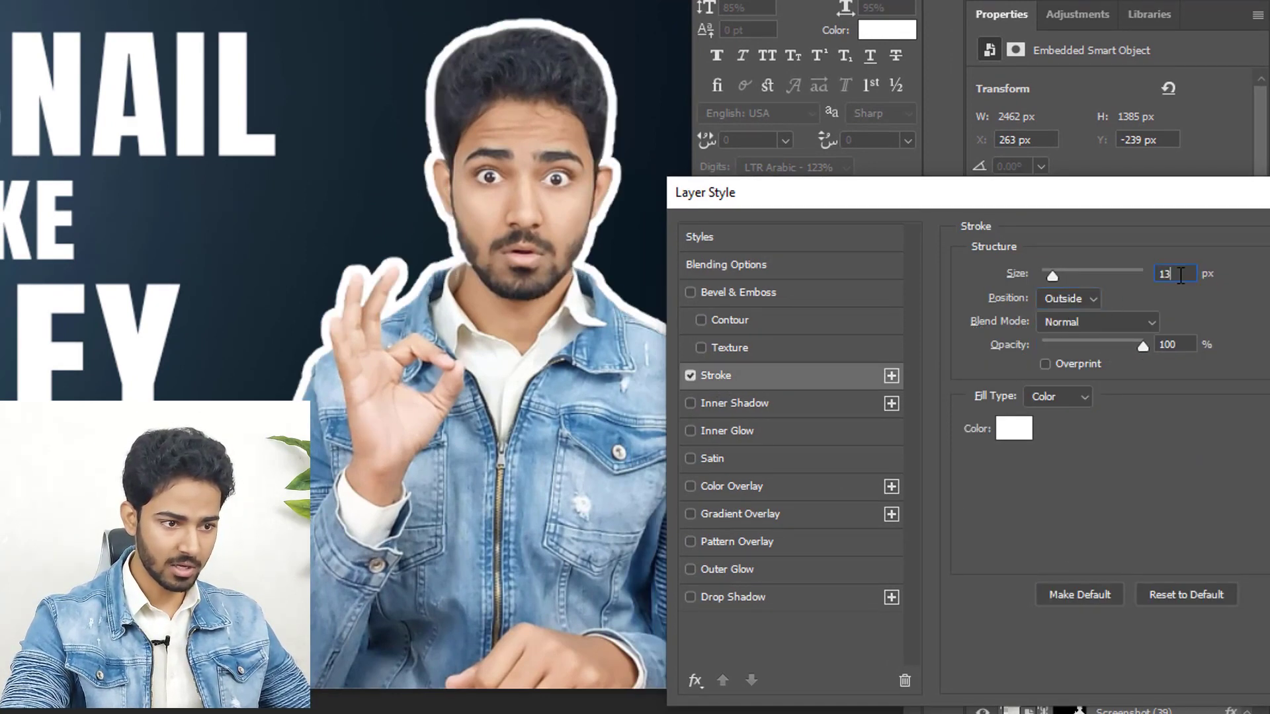
key(Down)
key(Down)
key(Down)
key(Down)
key(Down)
key(Down)
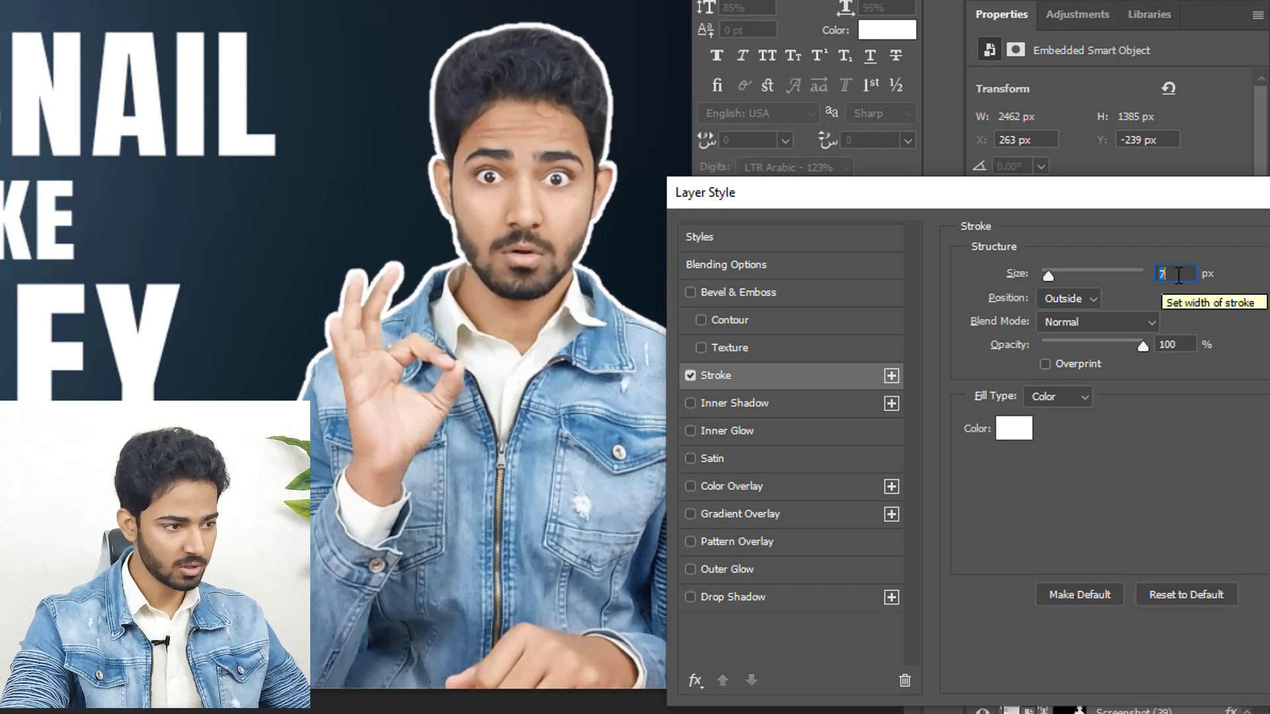
key(Down)
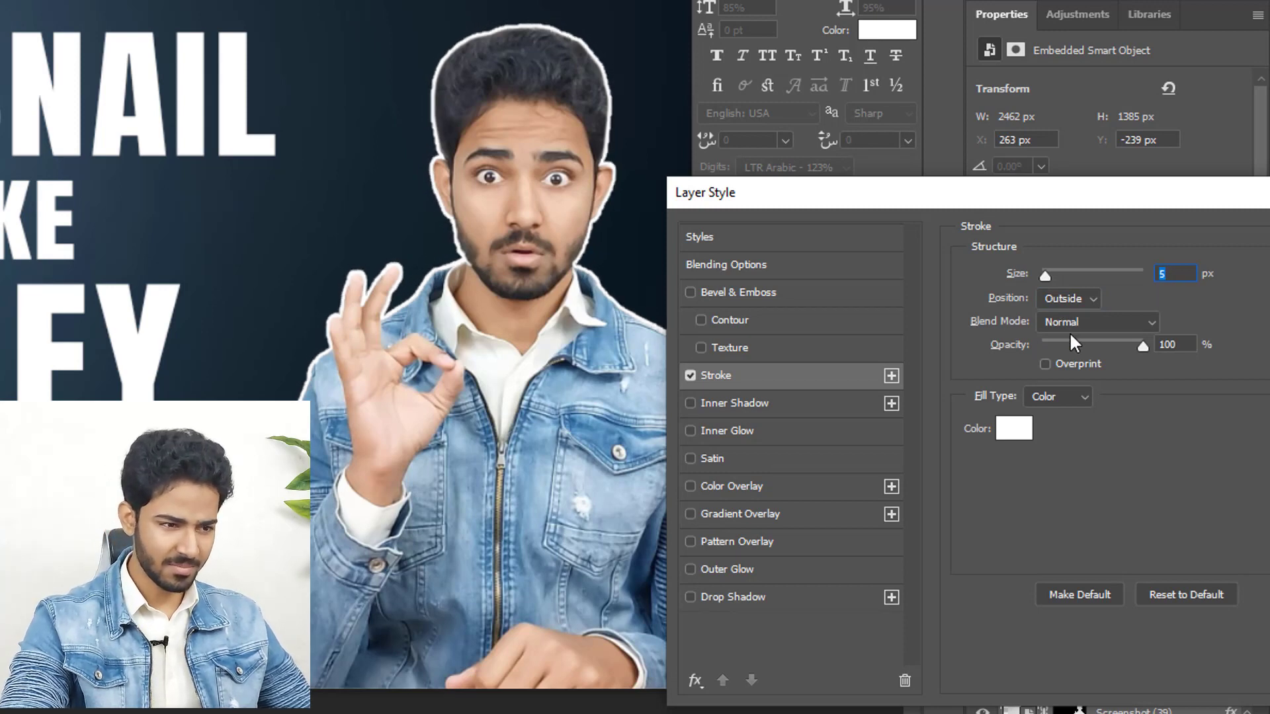
Add an Outer Glow to the man with 9% spread and 27 px size, trying the Precise technique before returning to Softer.
click(755, 573)
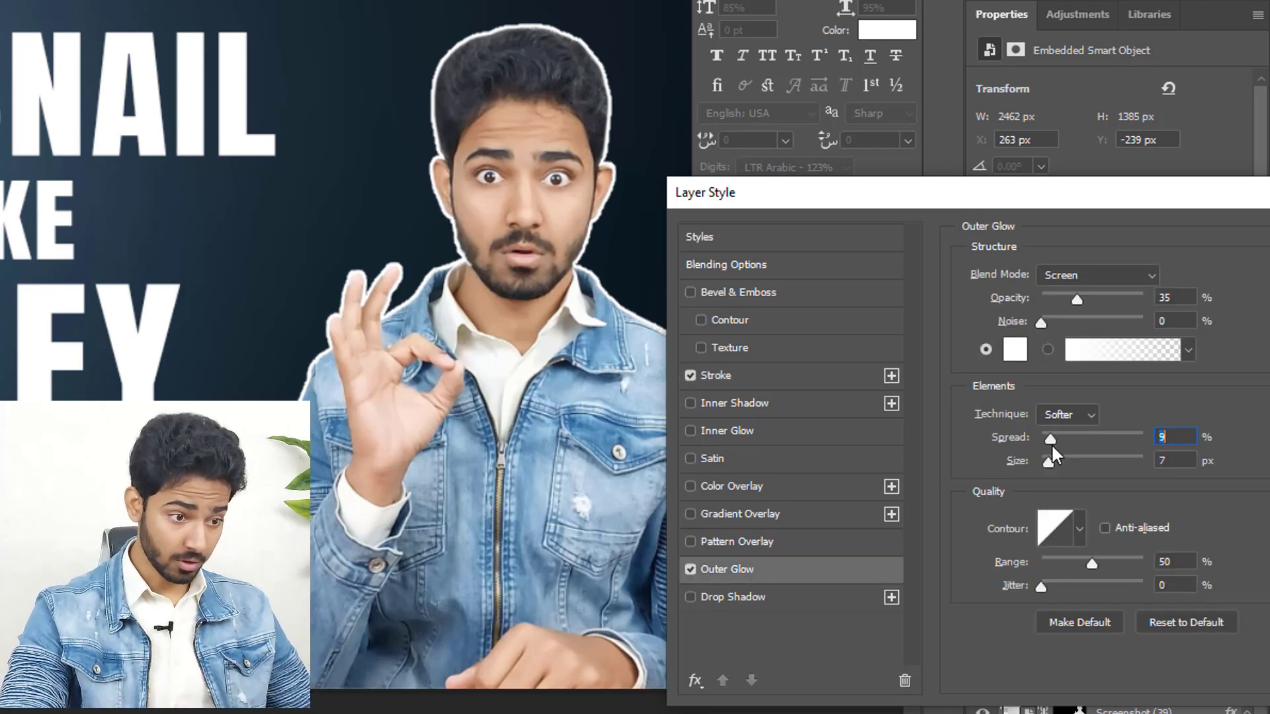
mouse_move(1049, 461)
mouse_down()
mouse_move(1072, 459)
mouse_move(1060, 460)
mouse_up()
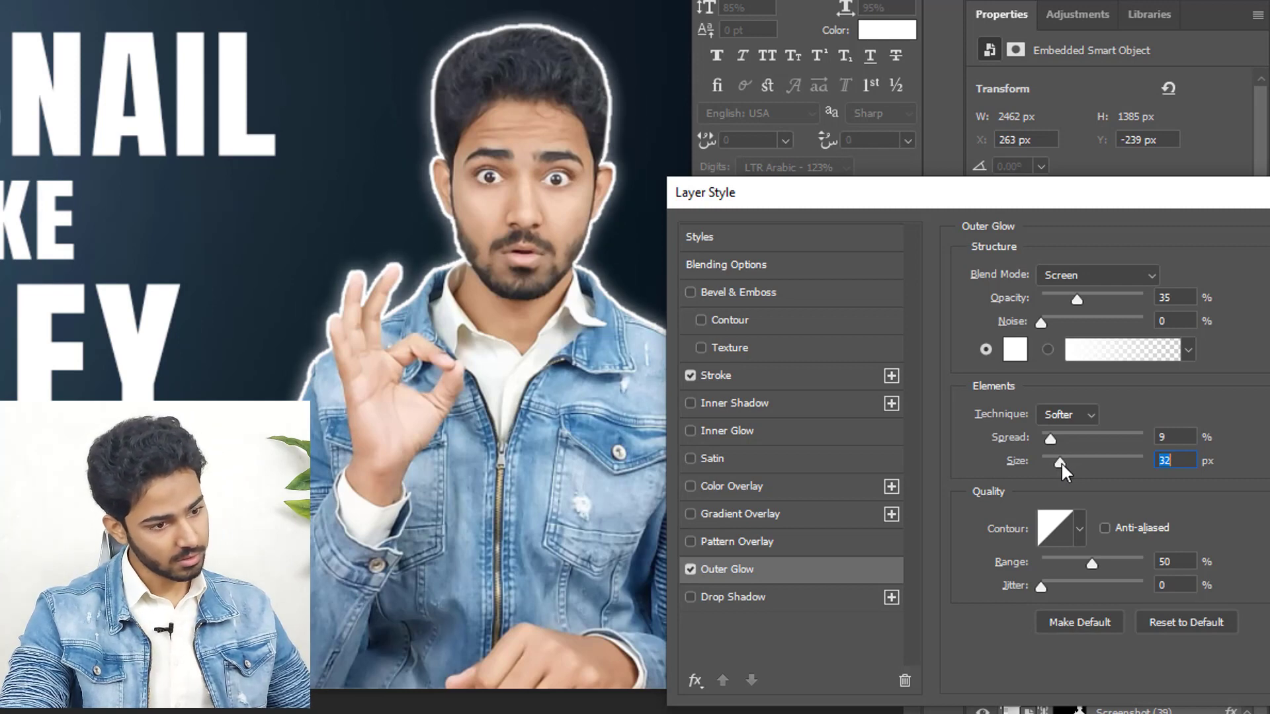
click(1058, 413)
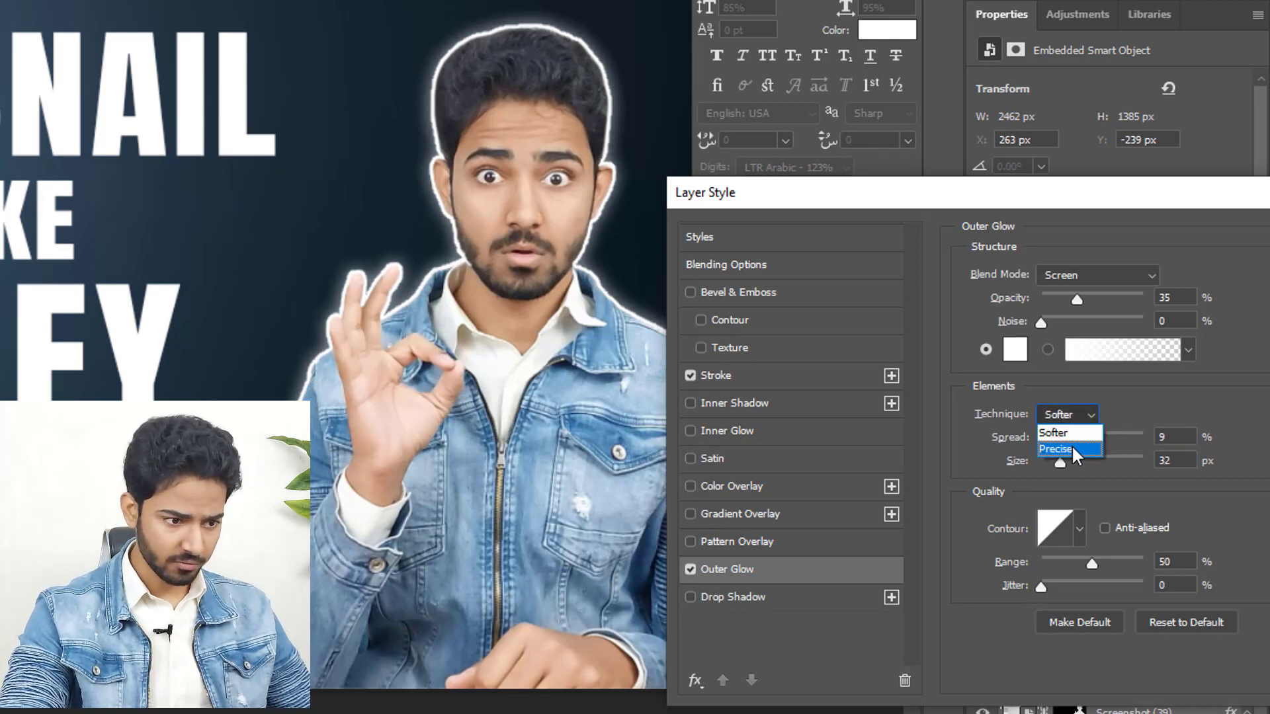
click(1071, 450)
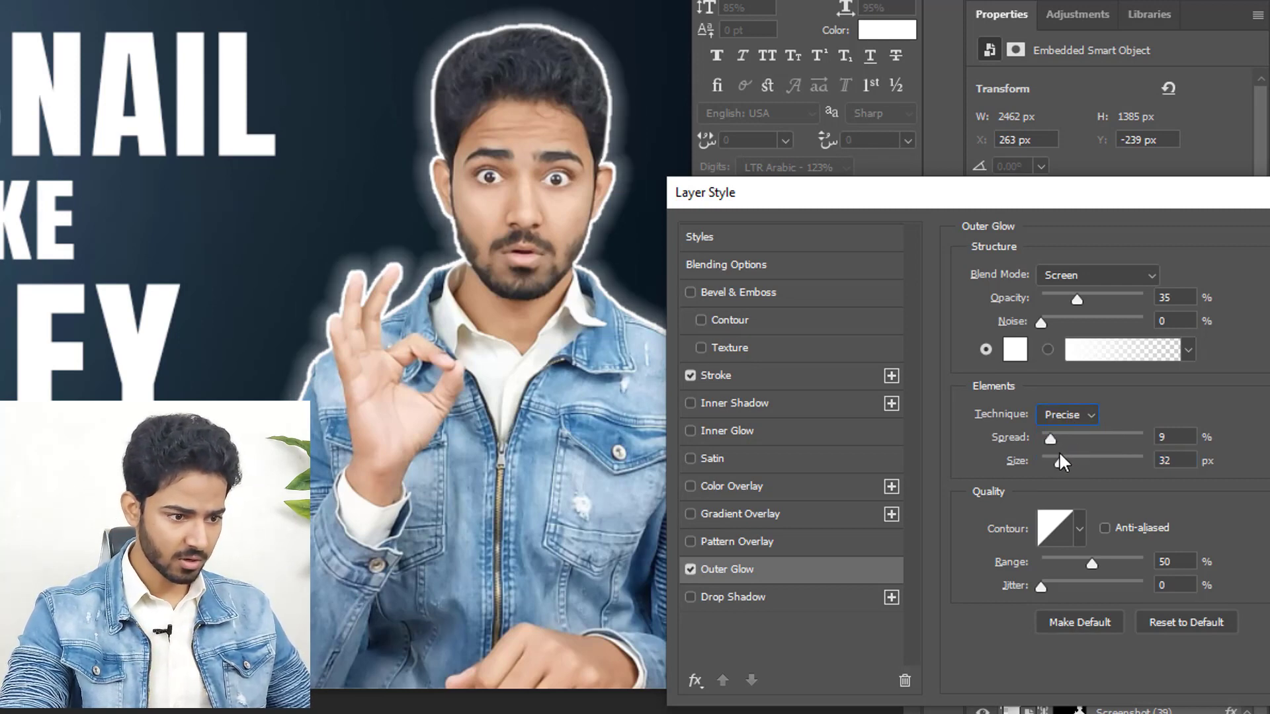
drag(1059, 453, 1060, 462)
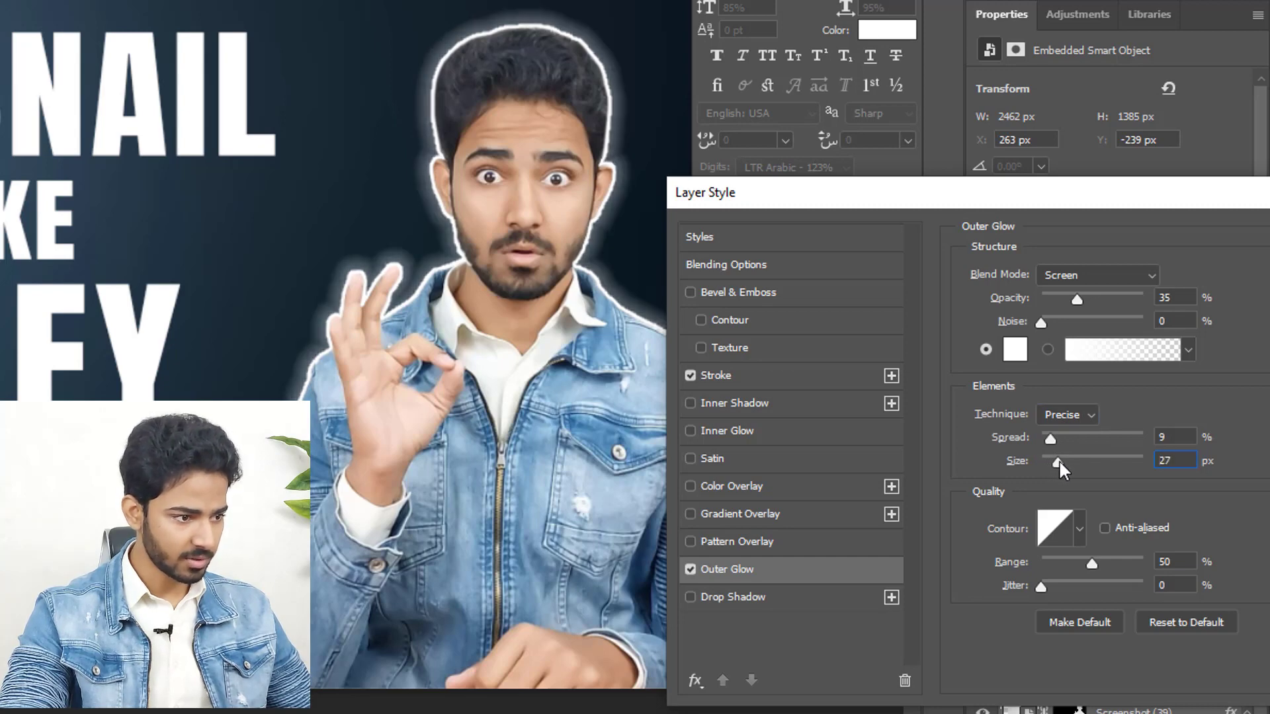
click(1065, 412)
click(1084, 430)
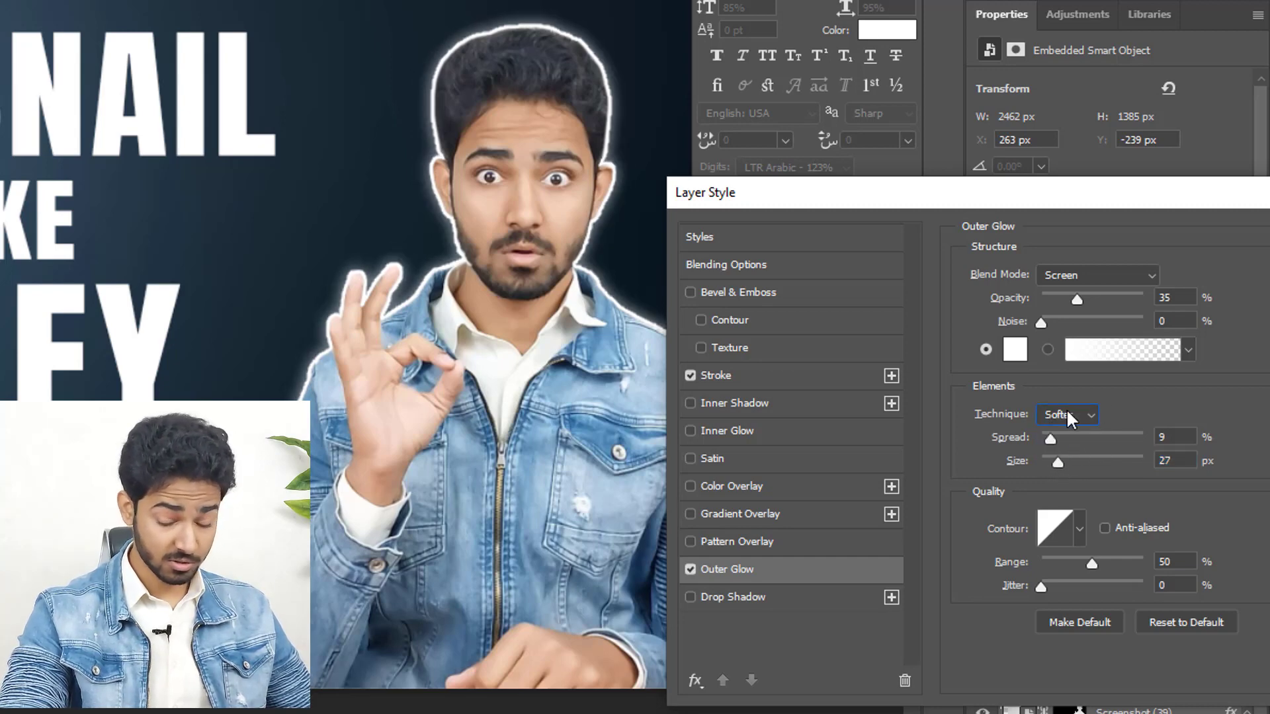
Set the man's Outer Glow to 66% opacity and 24 px size, reduce his stroke to 4 px, and apply the layer style.
drag(1075, 297, 1108, 303)
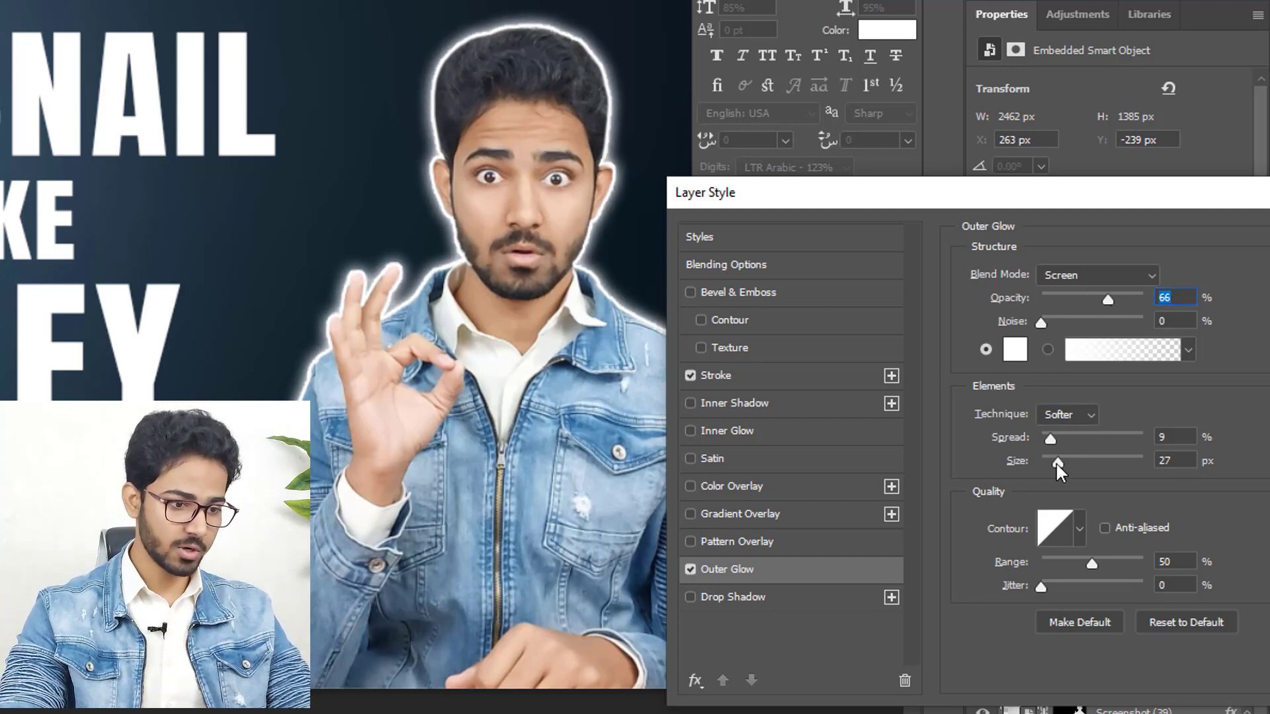
drag(1055, 461, 1057, 463)
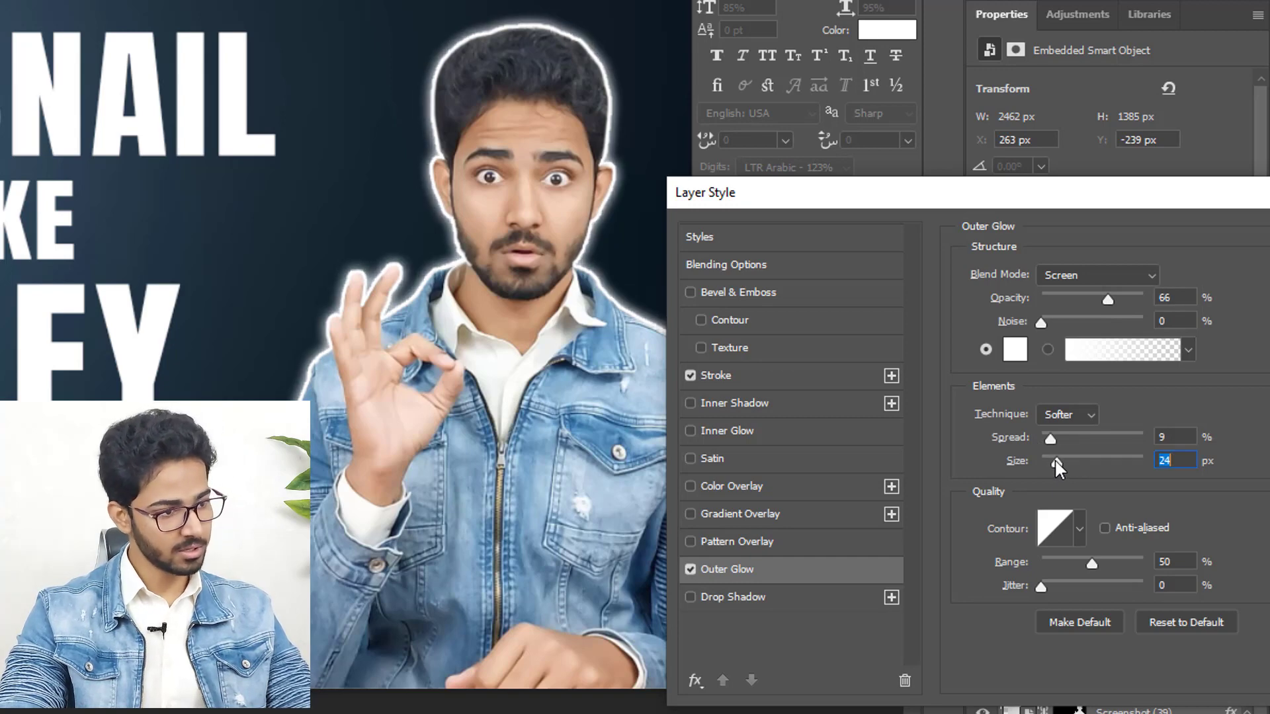
click(746, 377)
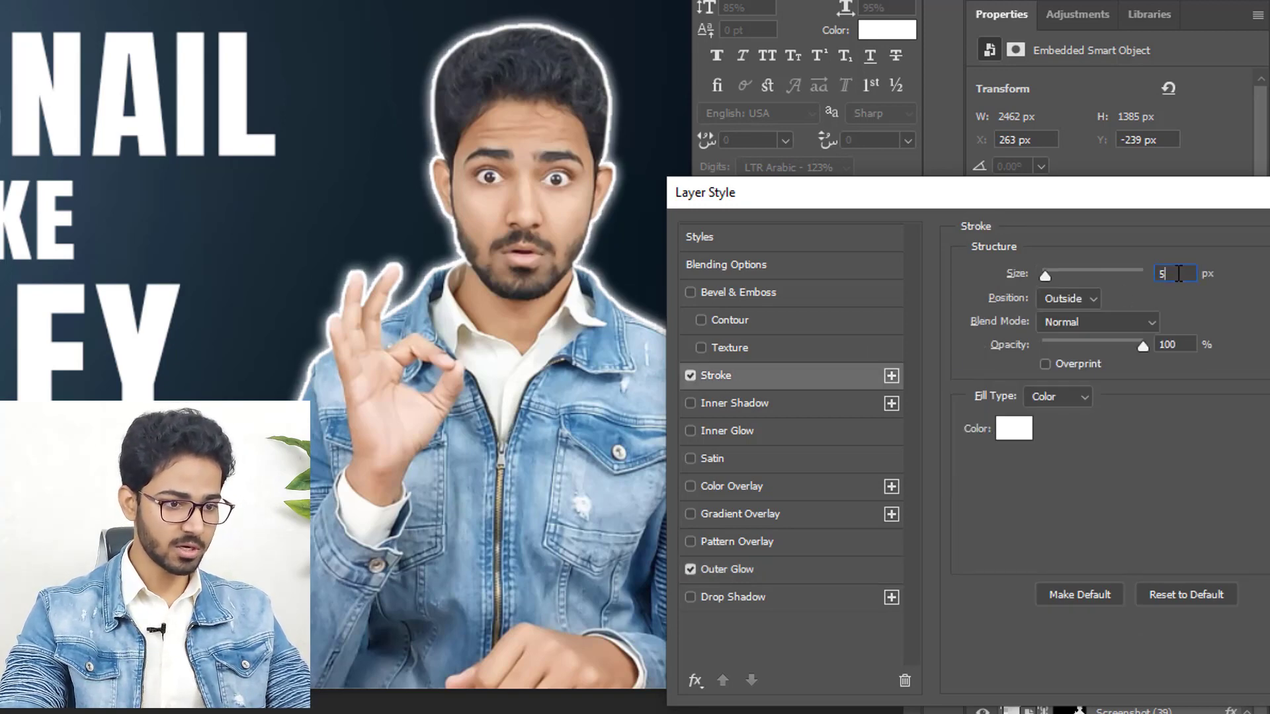
key(Down)
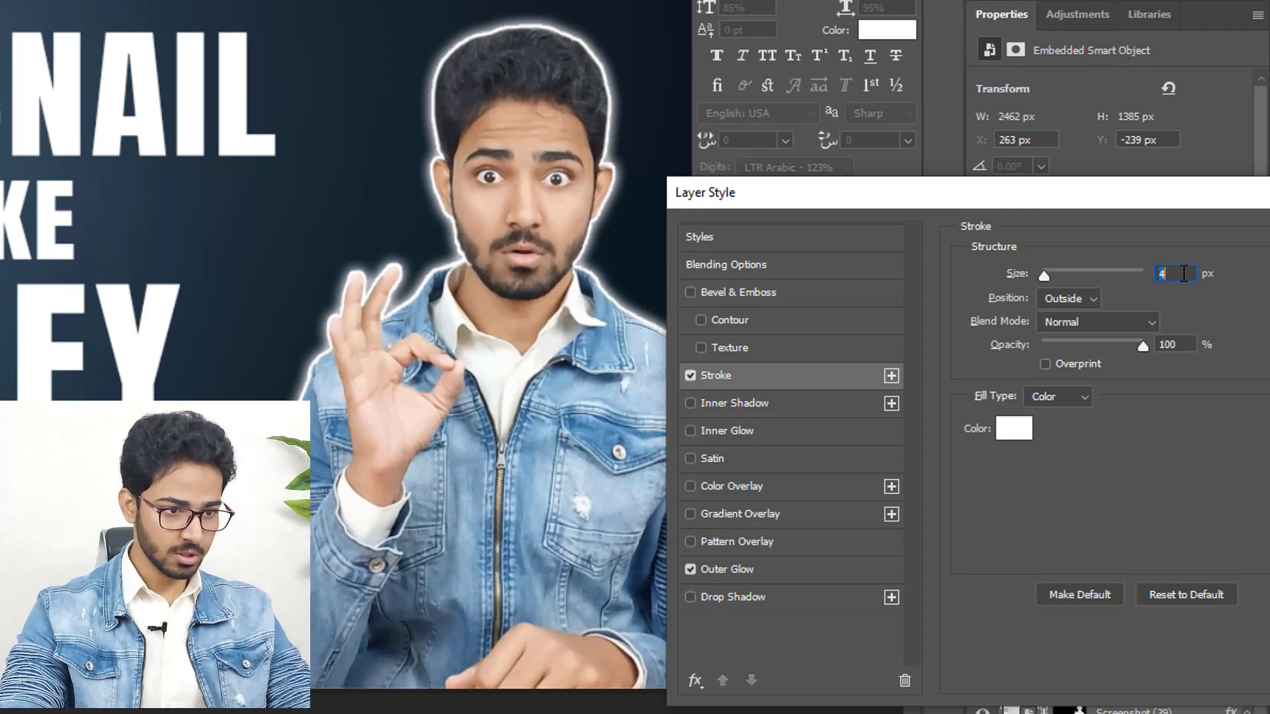
drag(1126, 193, 541, 227)
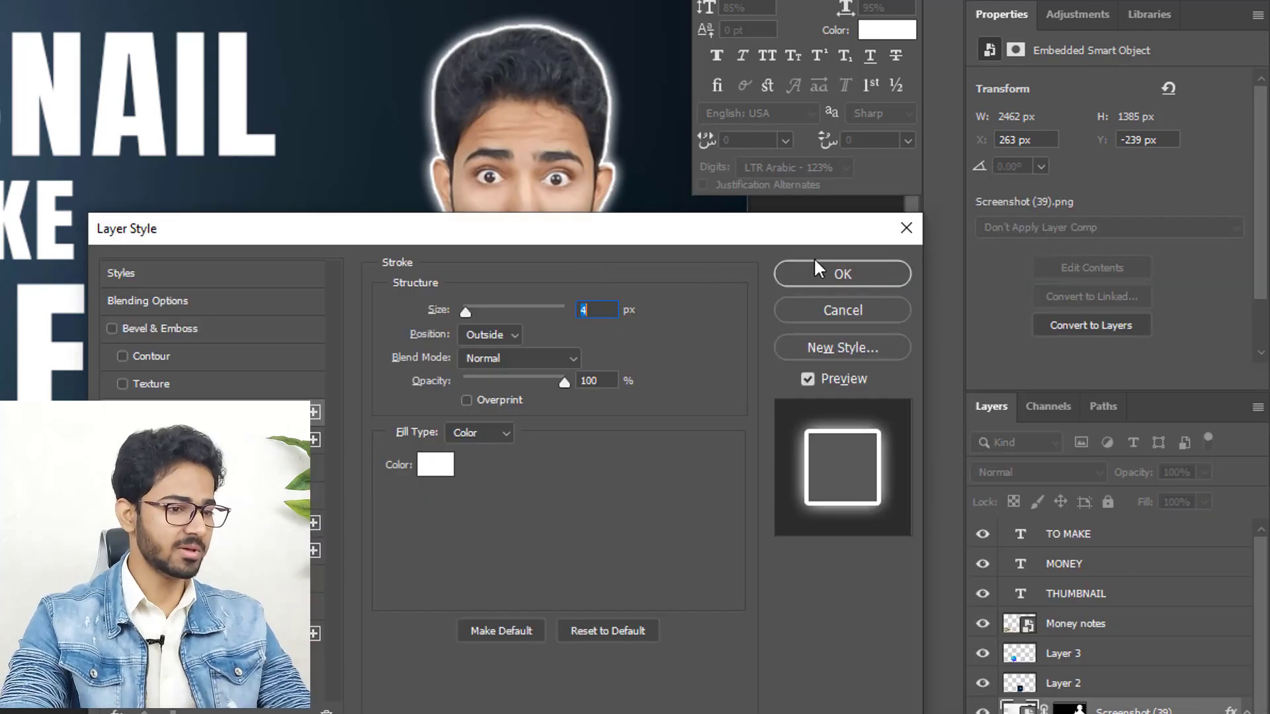
click(819, 264)
key(ctrl+minus)
key(ctrl+minus)
scroll(513, 299, up, 5)
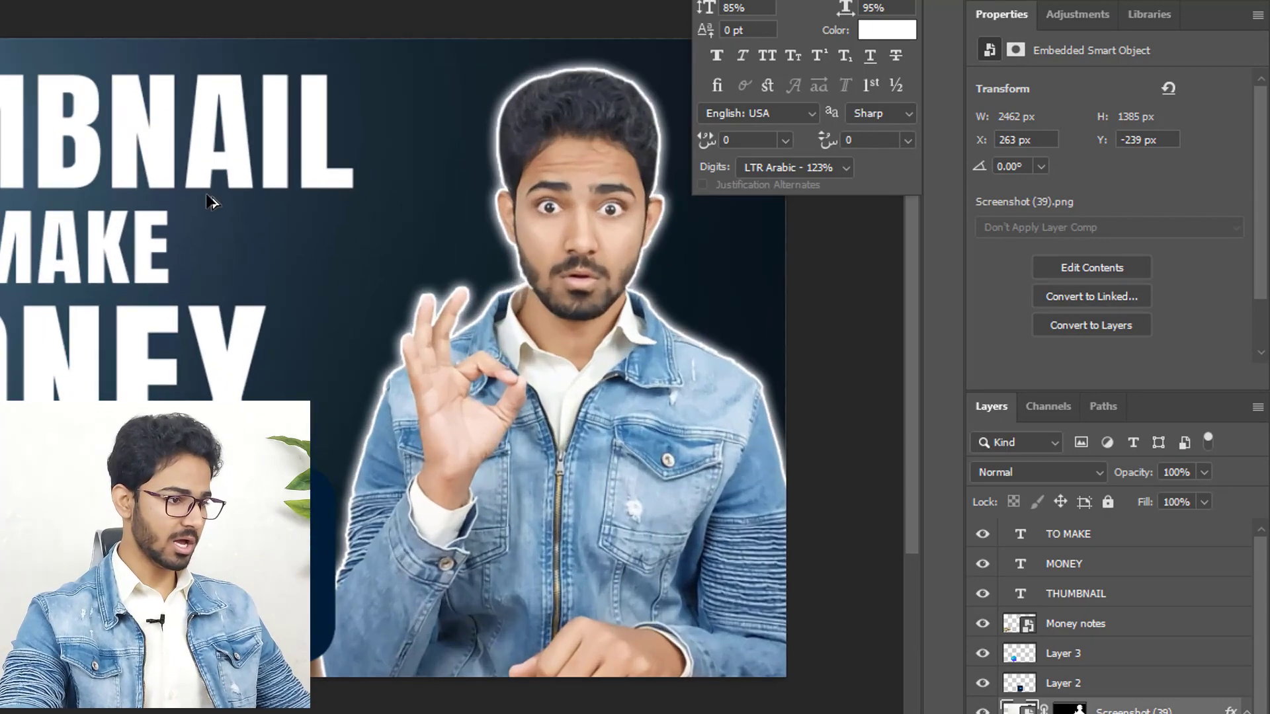
Open the blending options of the THUMBNAIL text layer and enable Bevel & Emboss with Texture, leaving Contour off.
click(240, 147)
right_click(237, 142)
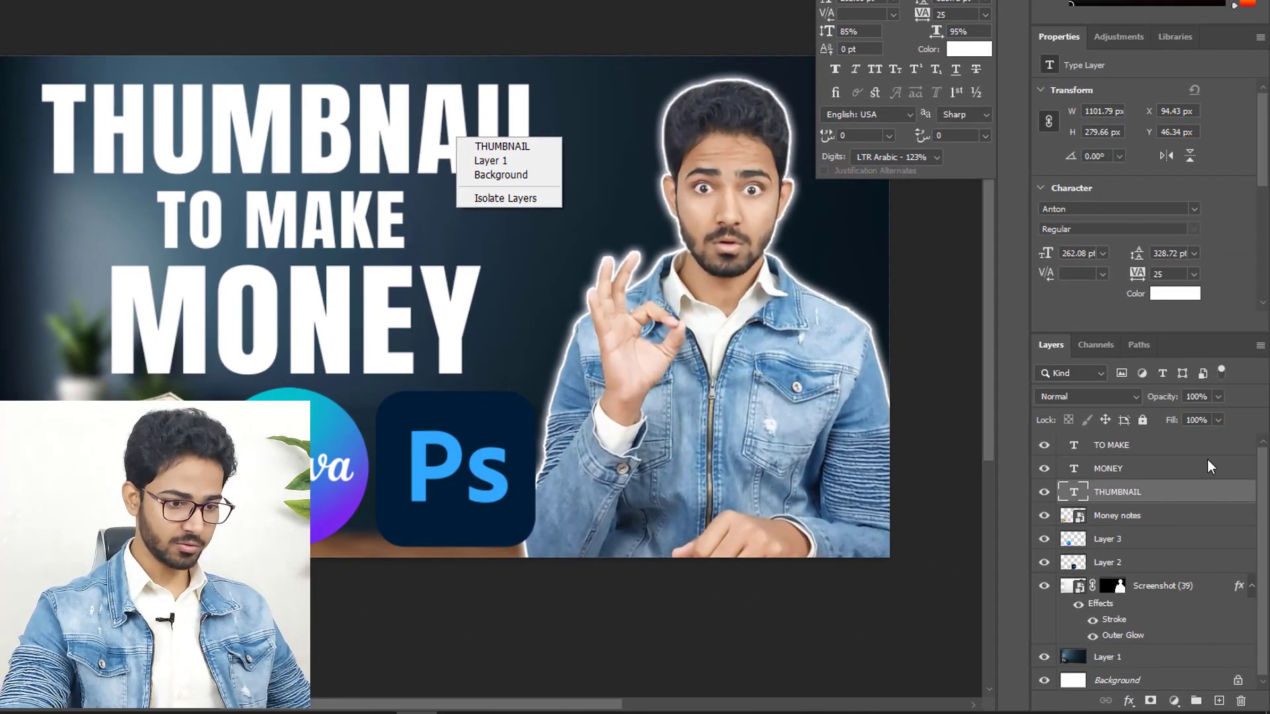
click(1136, 490)
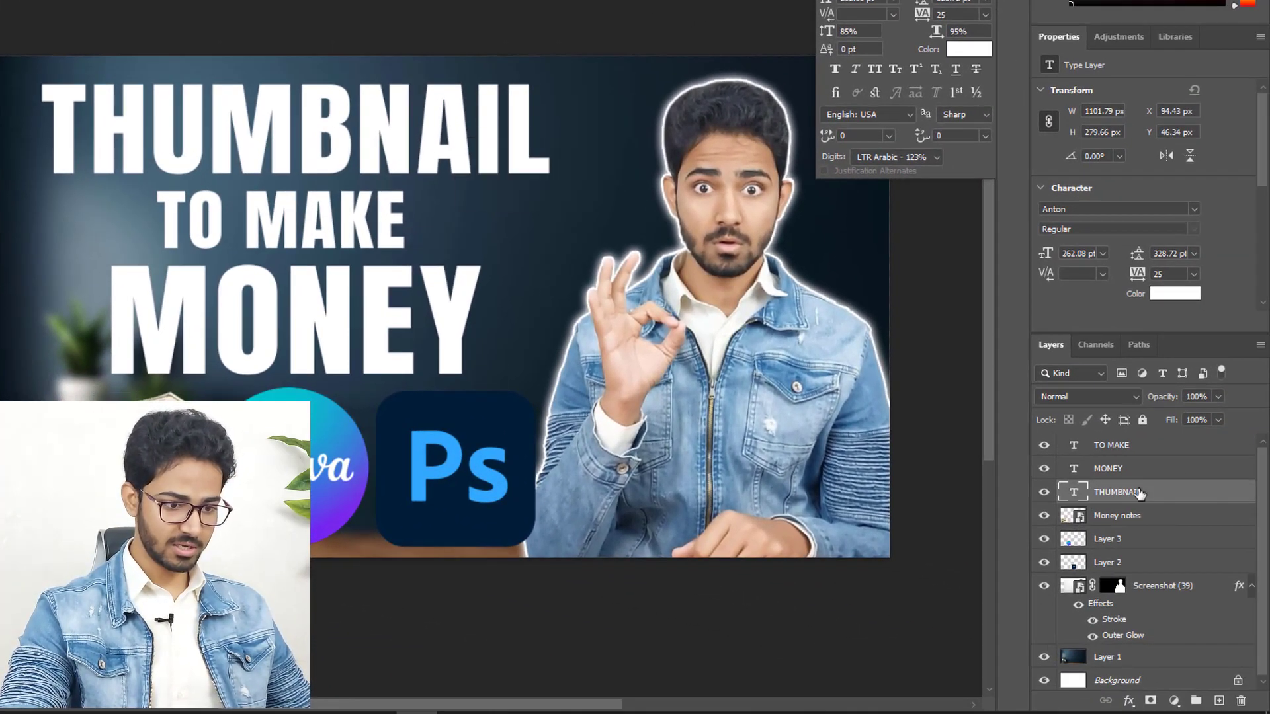
right_click(1117, 494)
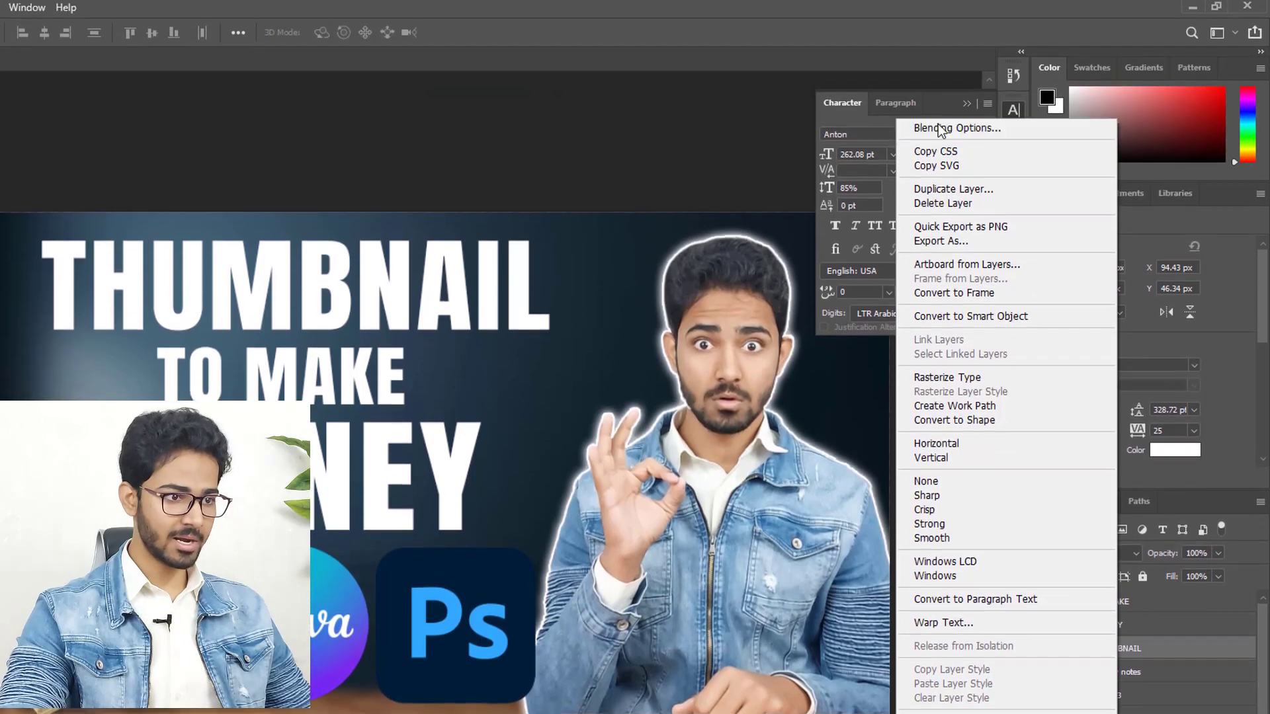
click(941, 129)
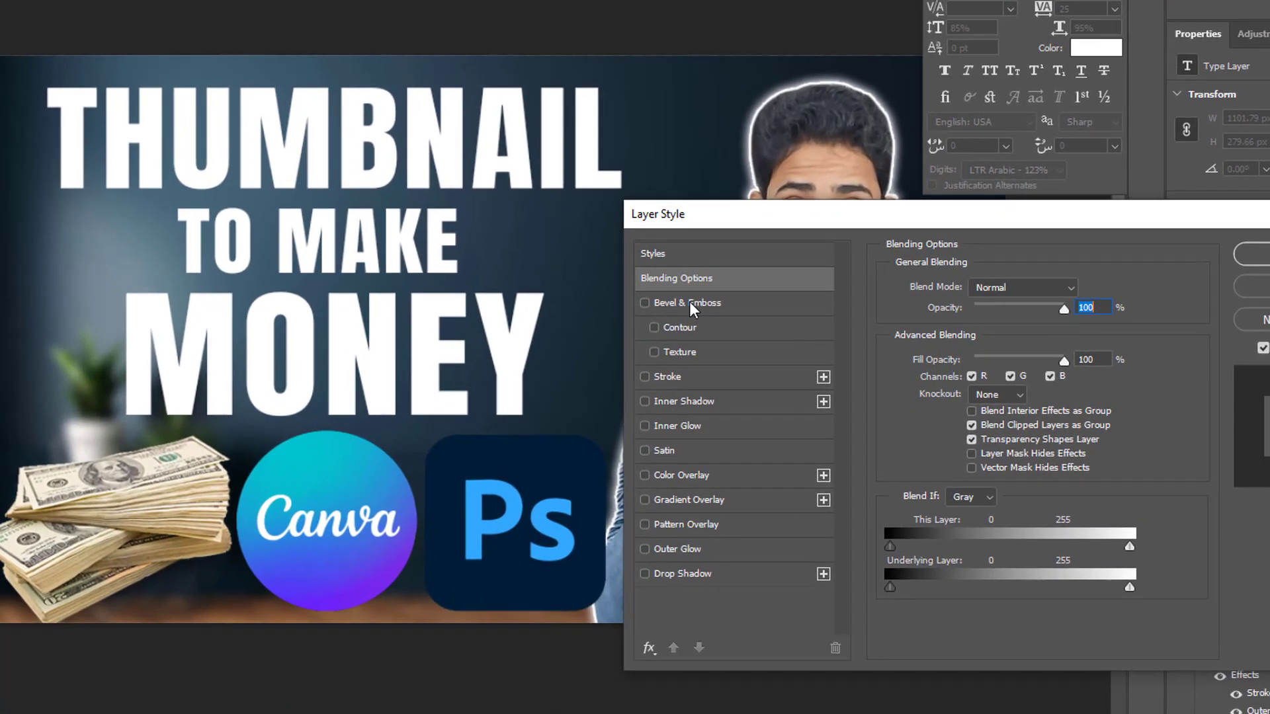
click(606, 434)
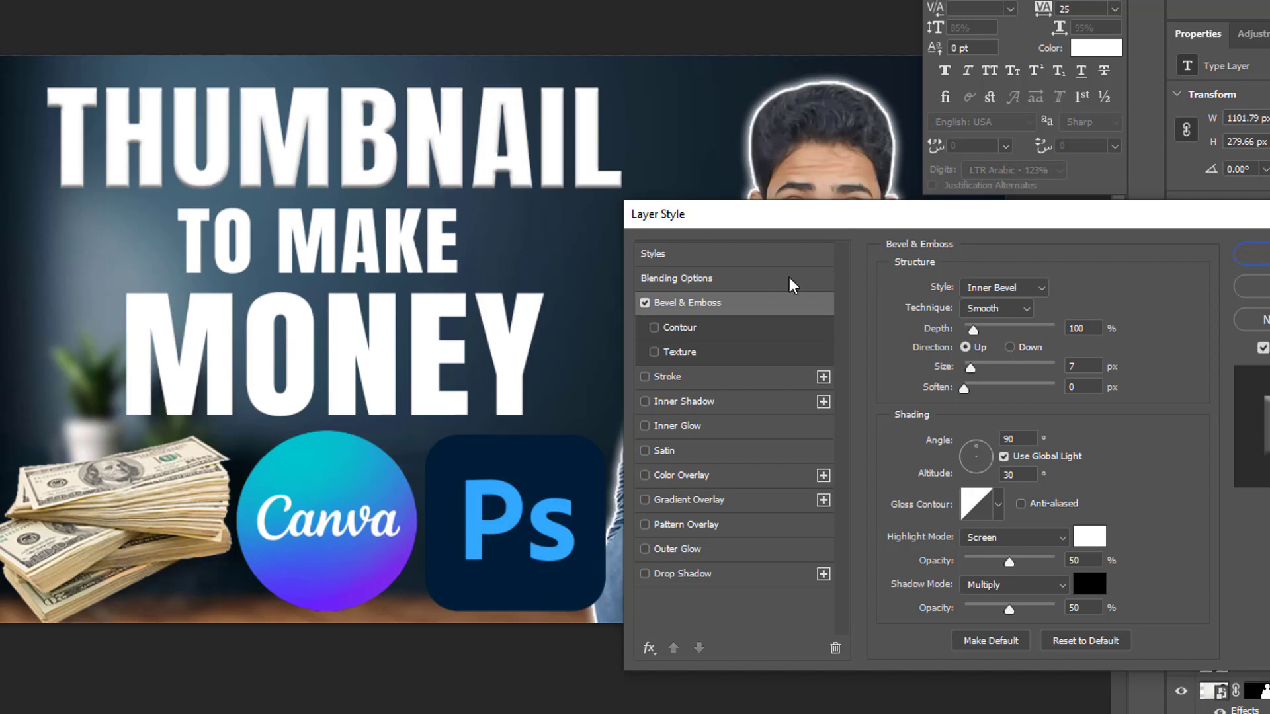
click(689, 355)
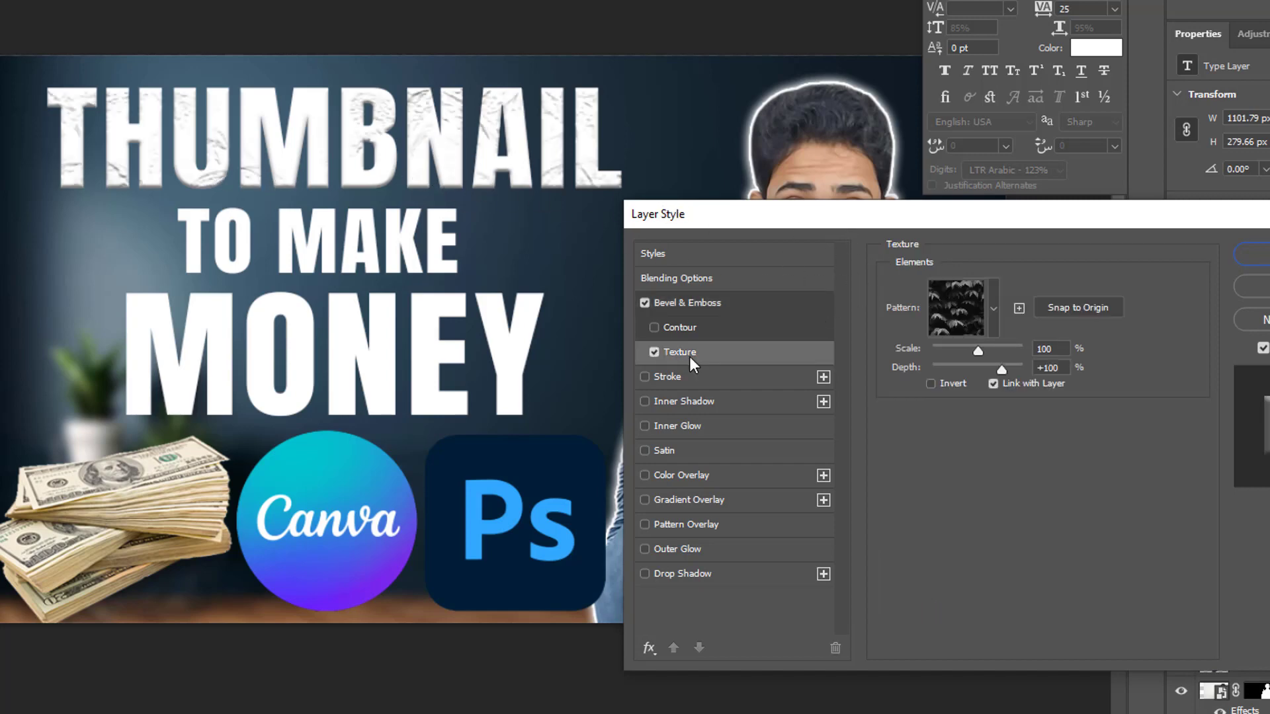
click(686, 329)
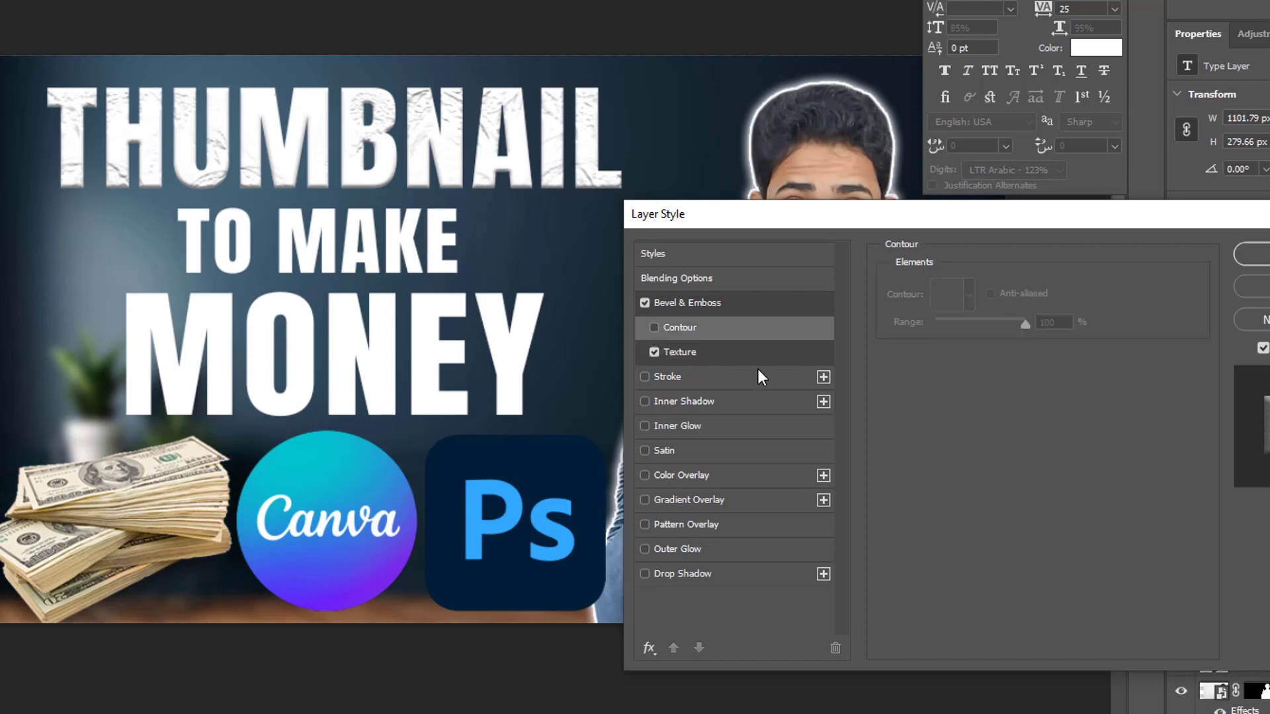
Keep the THUMBNAIL bevel technique at Smooth and set its highlight colour to yellow and shadow colour to orange.
click(730, 302)
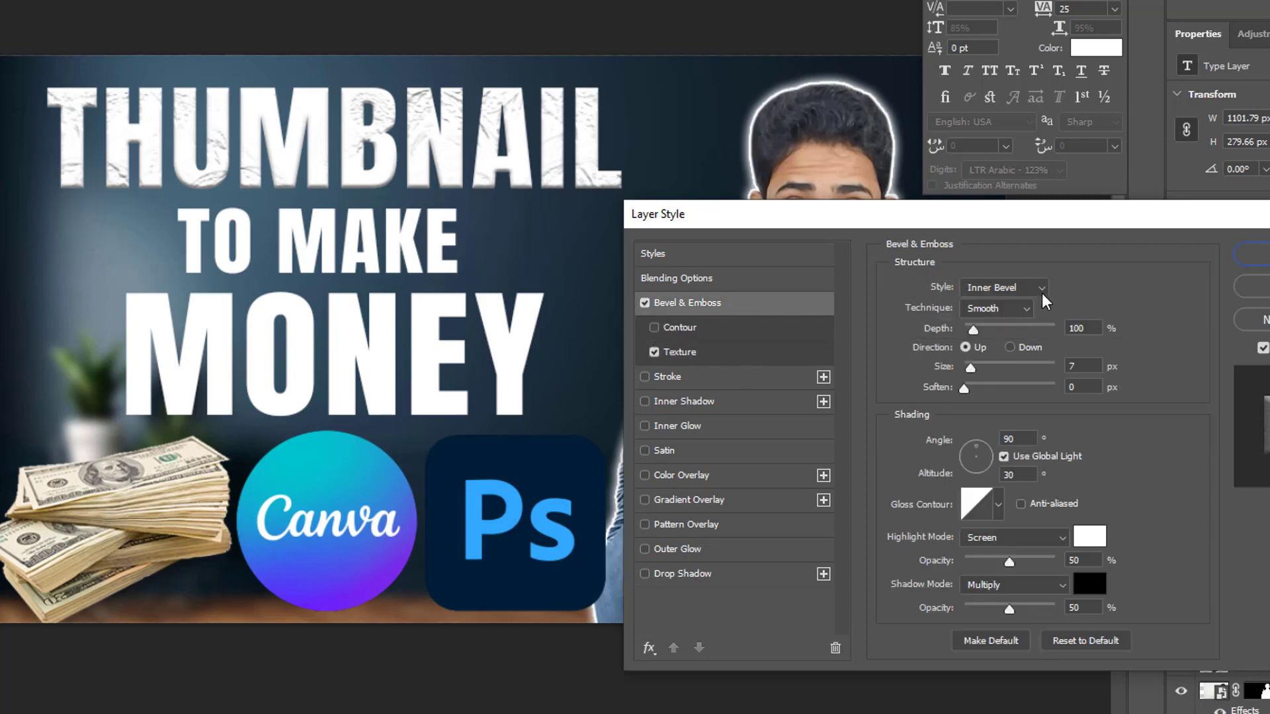
click(1002, 308)
click(1002, 308)
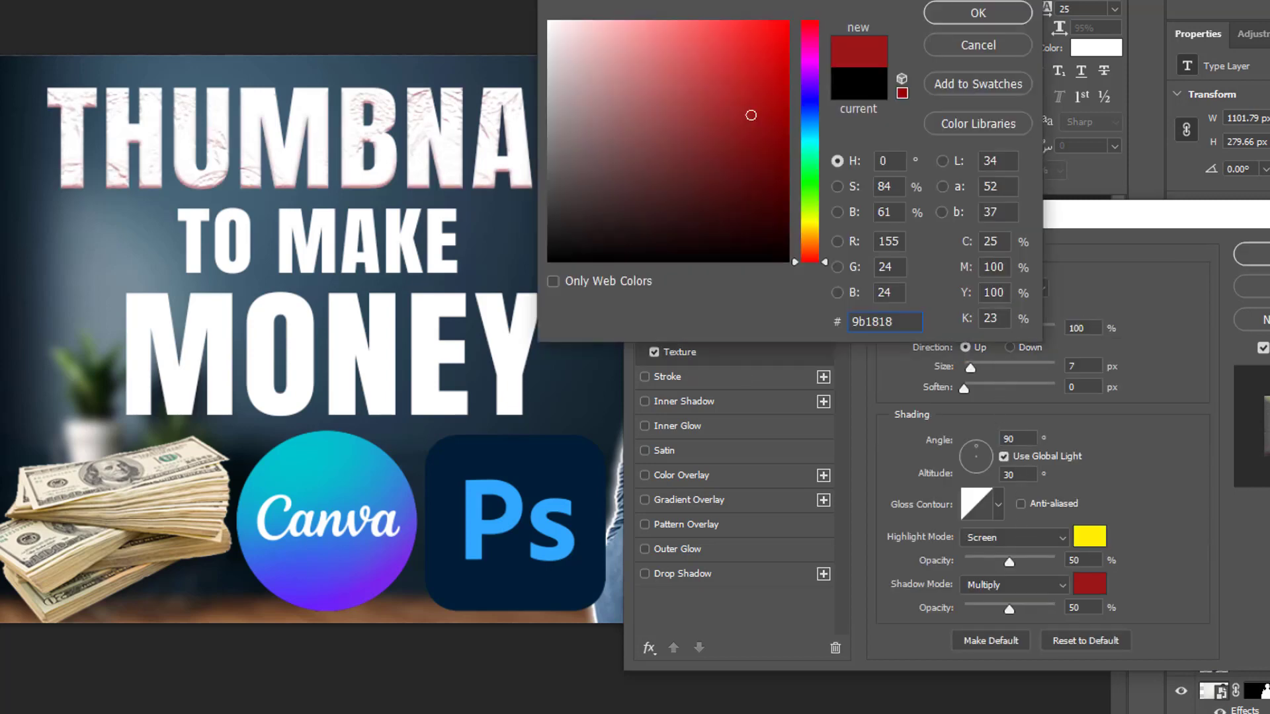
key(Escape)
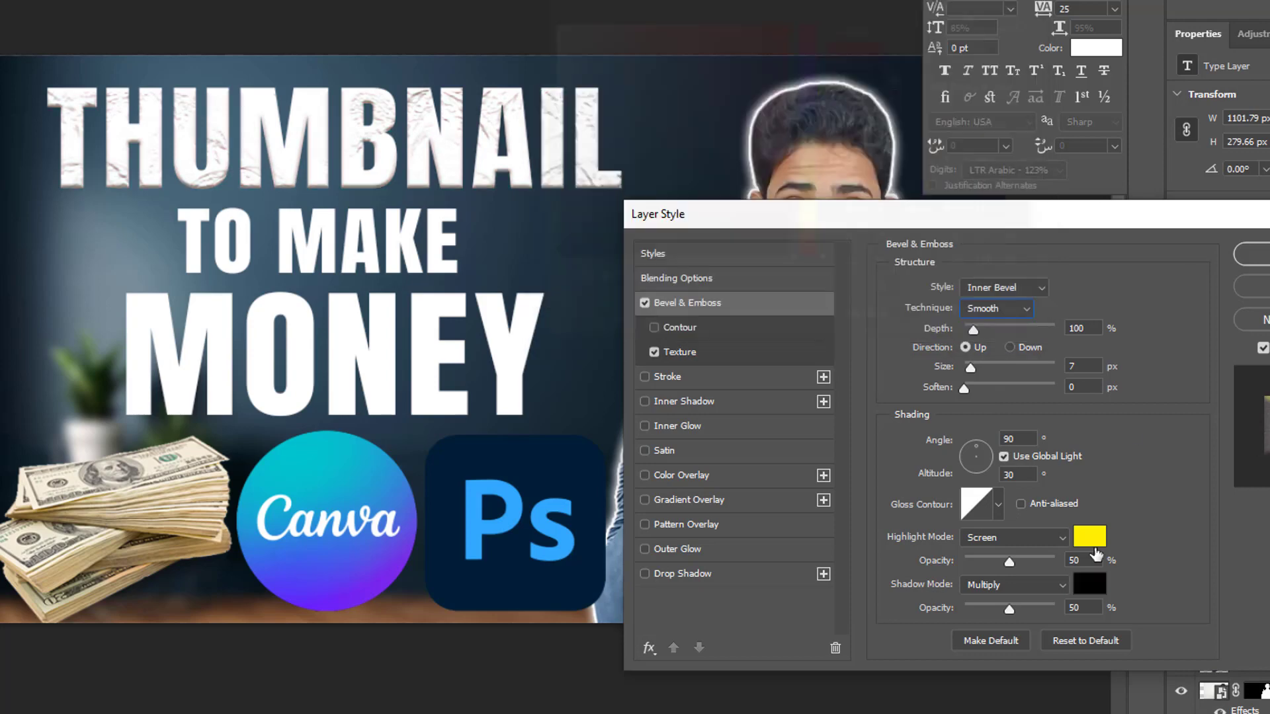
click(1086, 594)
click(811, 240)
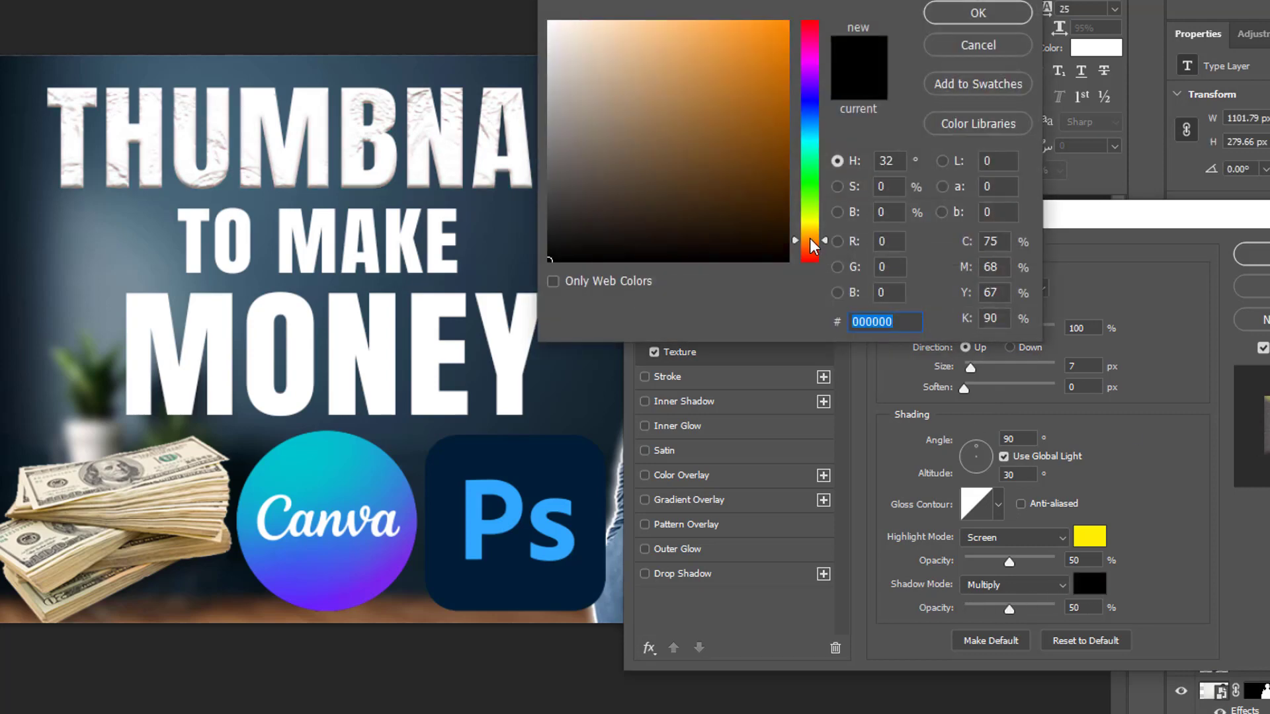
click(765, 67)
key(Return)
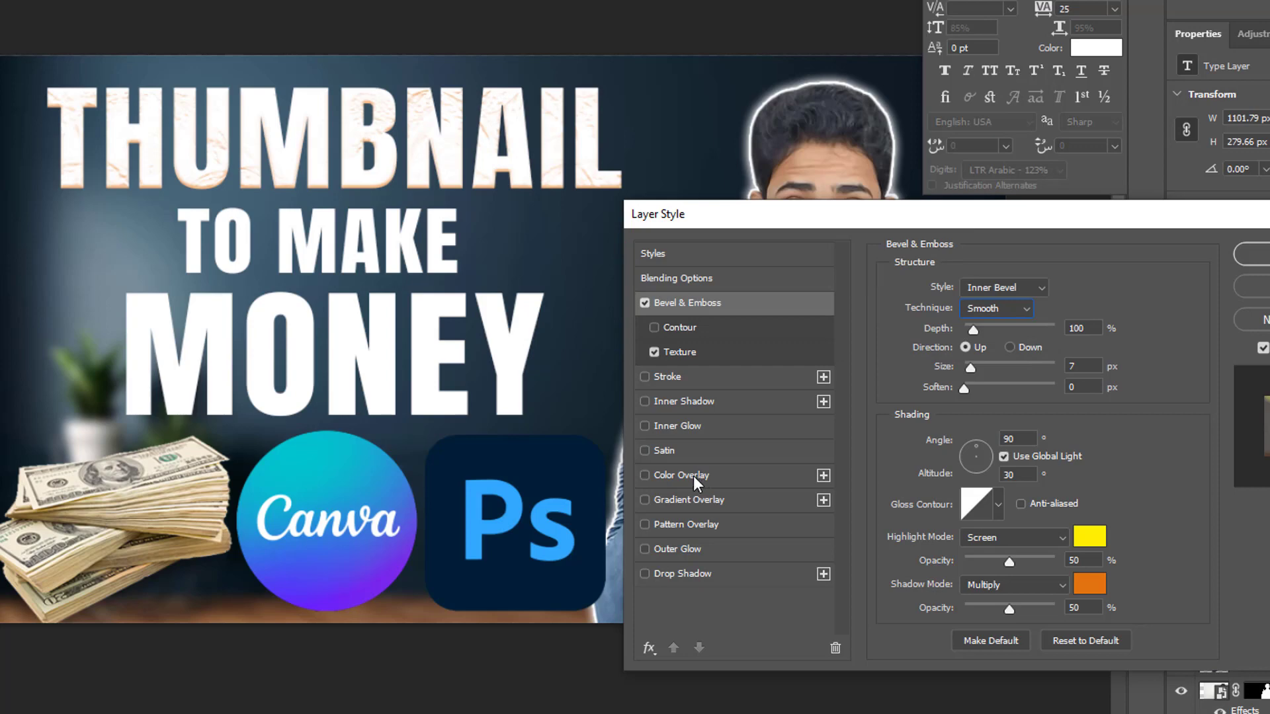
Add a golden-yellow Color Overlay to the THUMBNAIL text and change its bevel highlight colour to orange.
click(672, 476)
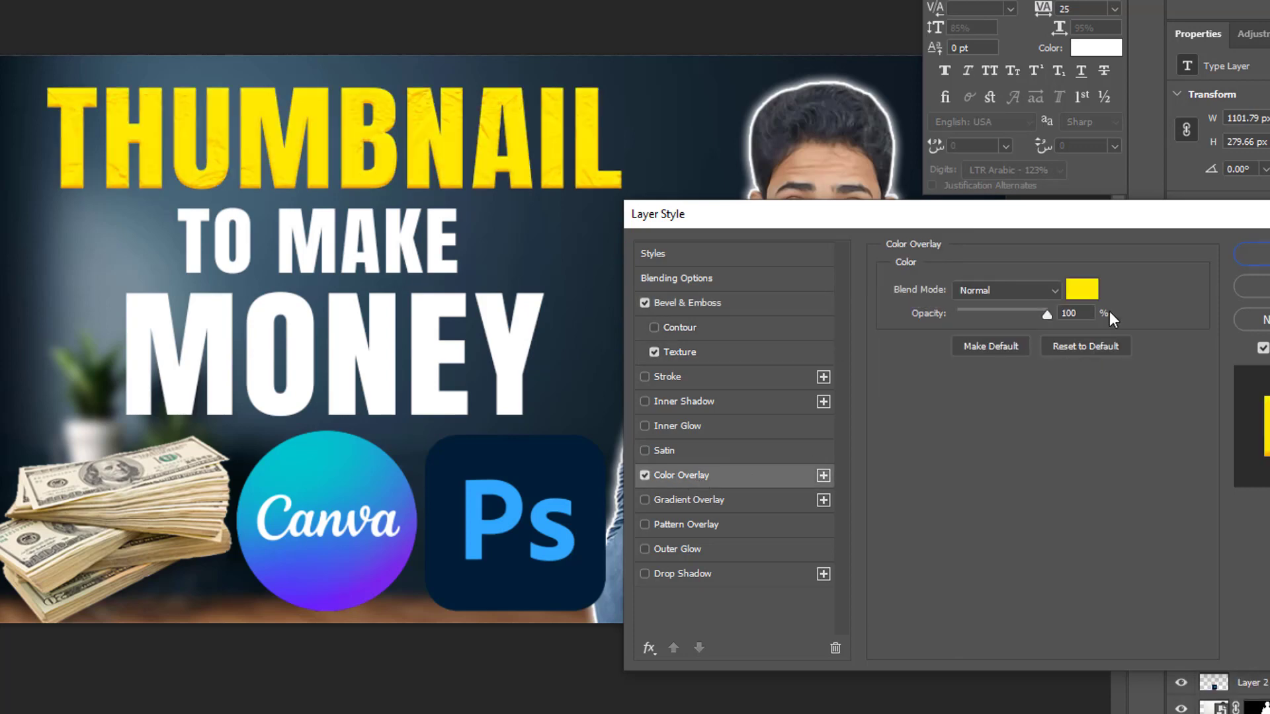
click(1080, 292)
drag(822, 225, 808, 226)
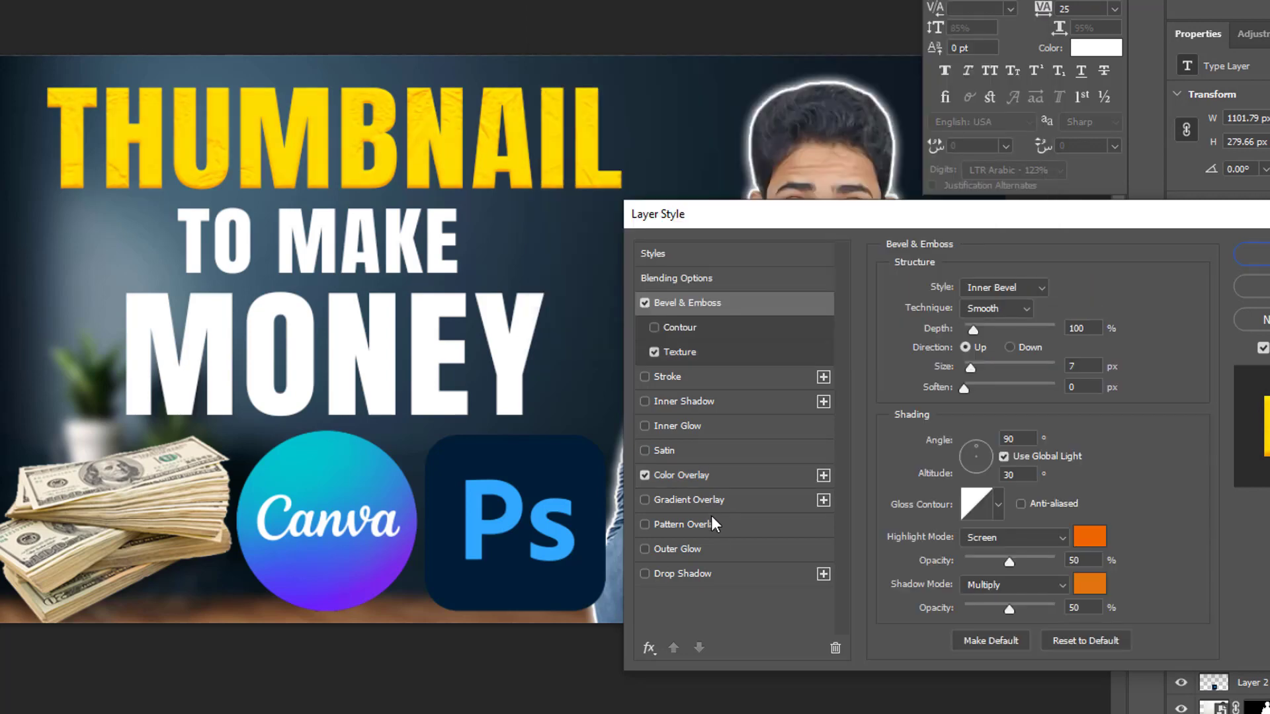
Add a black Drop Shadow to the THUMBNAIL text with 40% opacity, 34% spread and 16 px size, and apply the layer style.
click(704, 576)
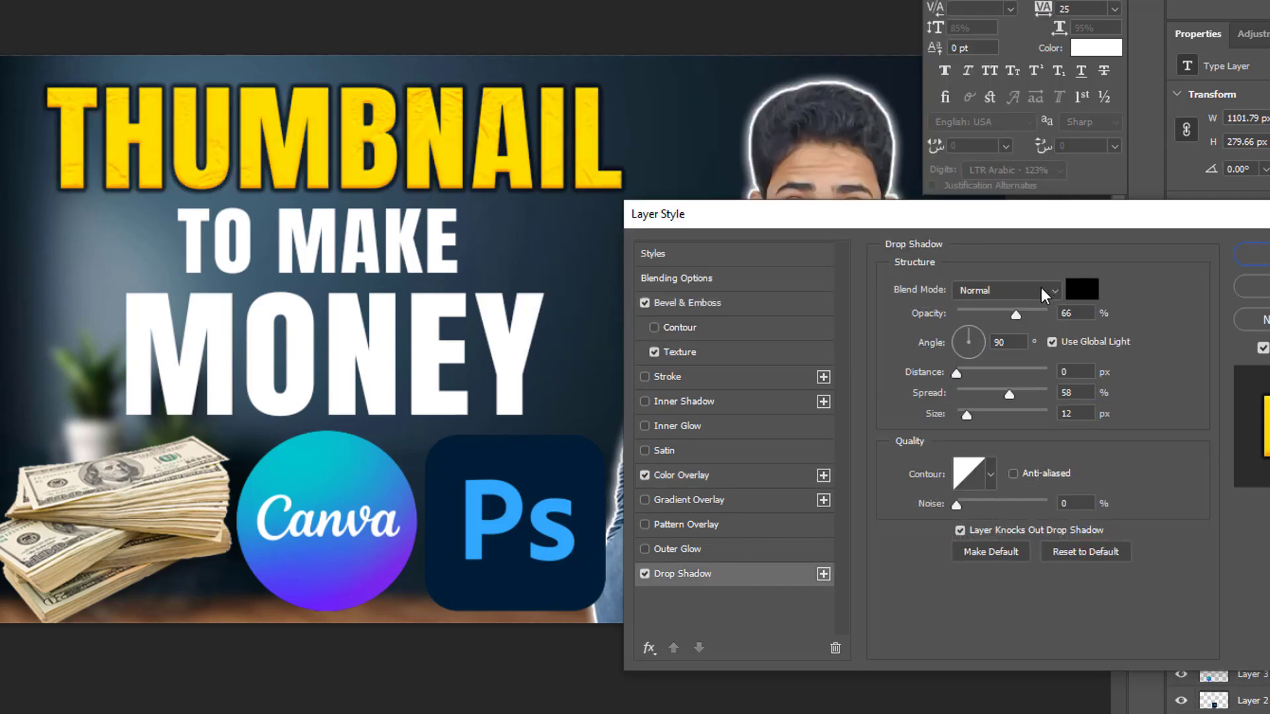
drag(987, 395, 961, 414)
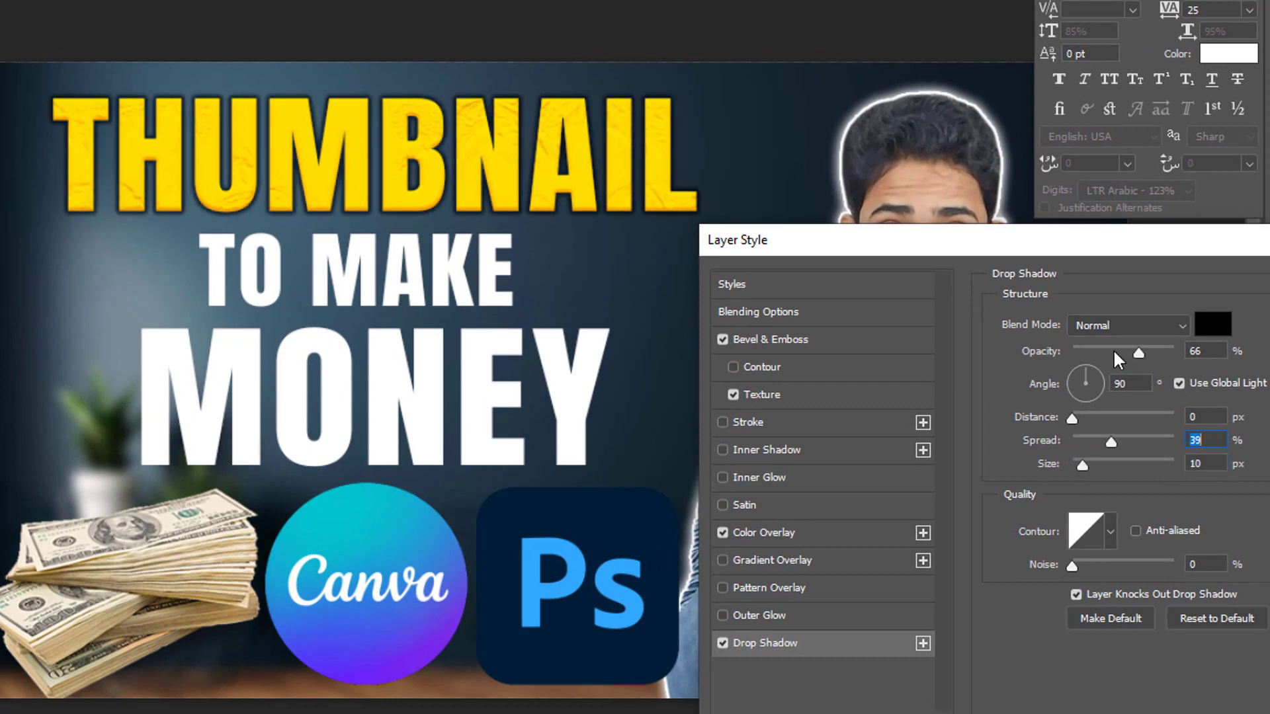
drag(1138, 353, 1112, 353)
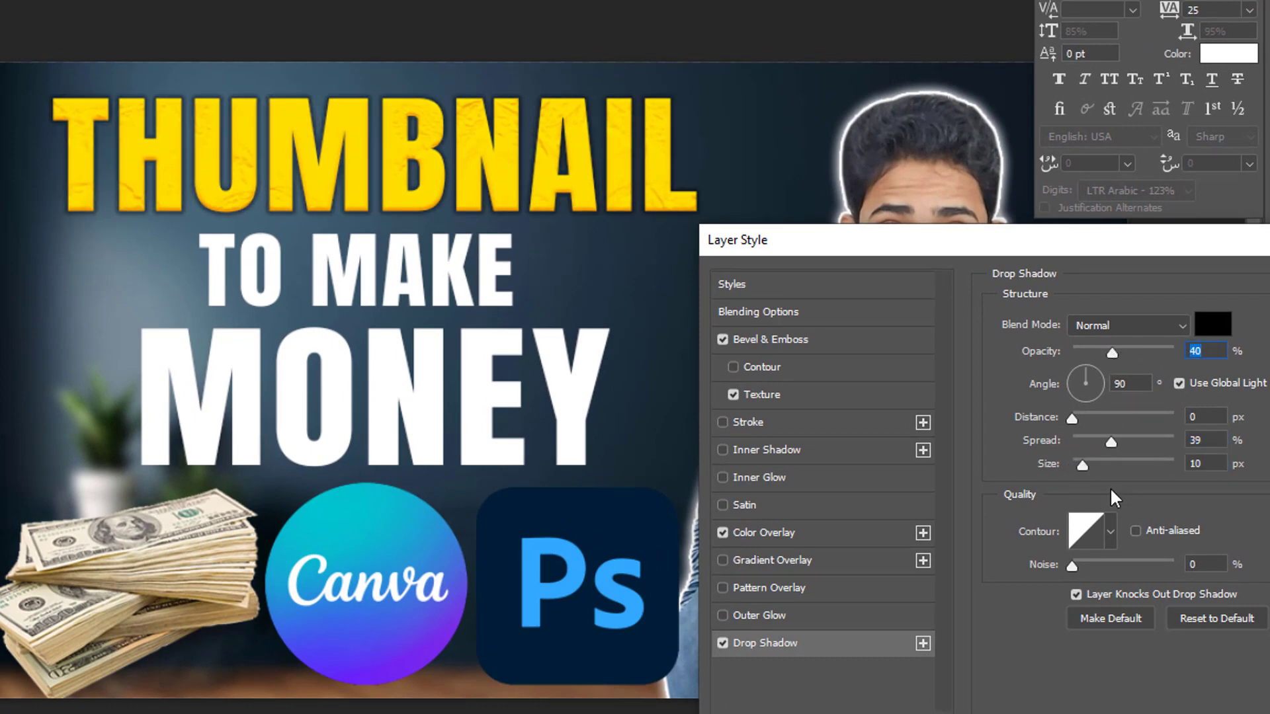
drag(1087, 438, 1146, 442)
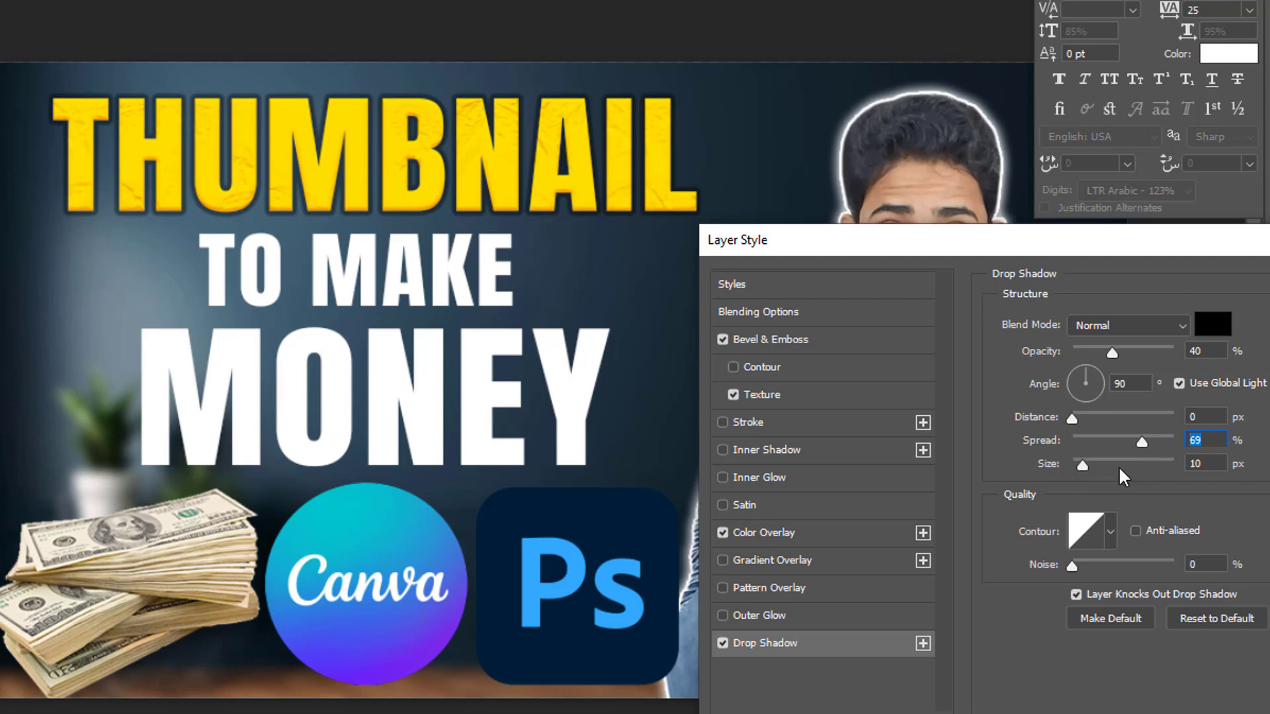
click(1083, 465)
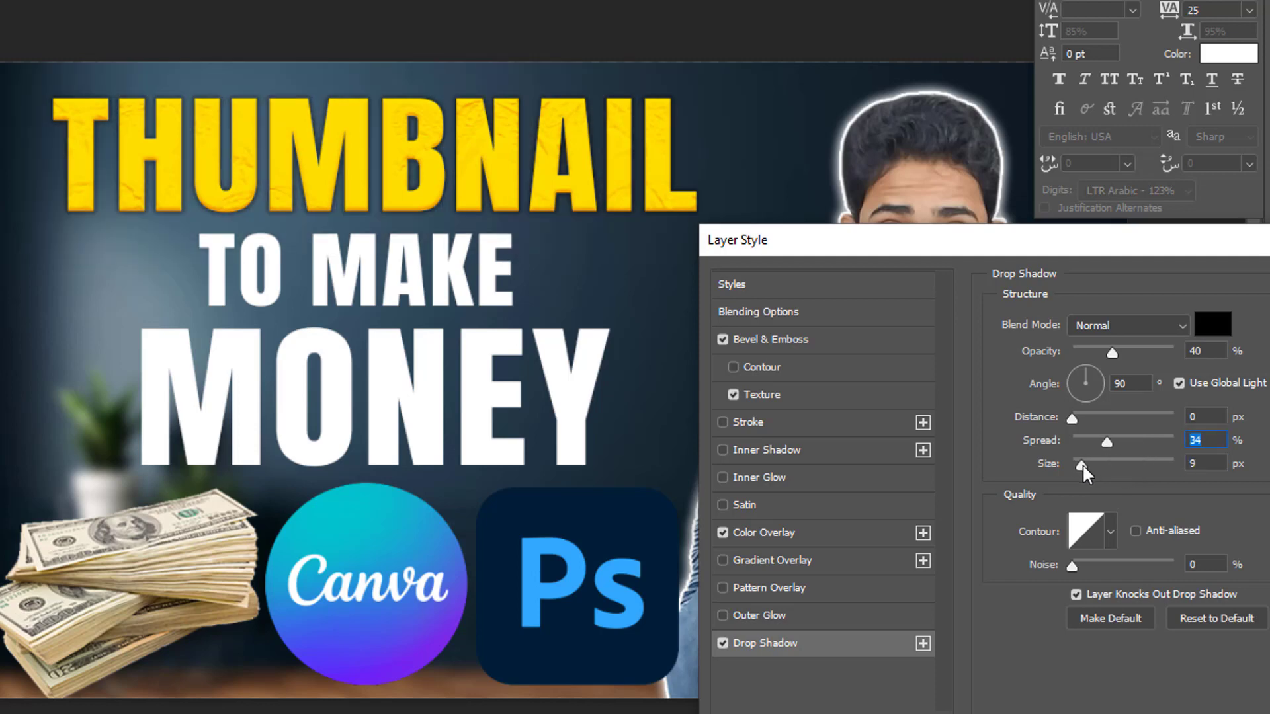
drag(1083, 465, 1085, 463)
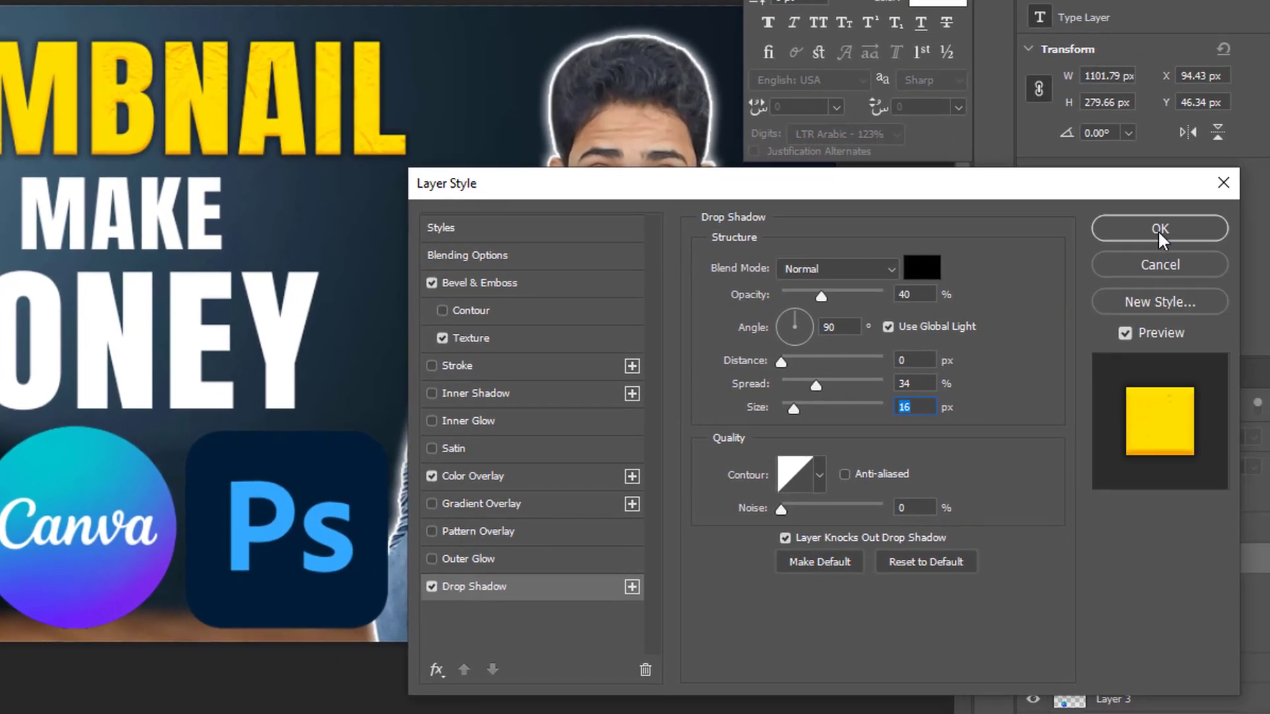
click(1158, 229)
scroll(367, 228, down, 3)
scroll(354, 178, up, 2)
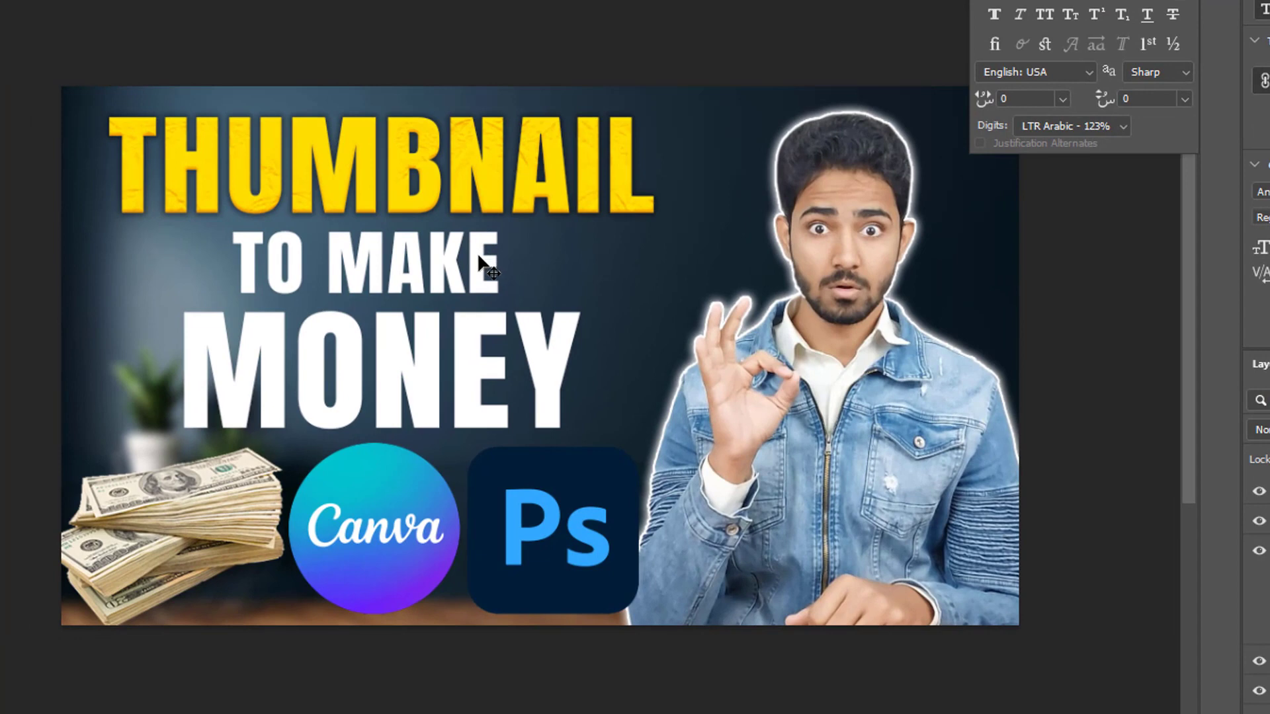
Skew the three headline text layers together so their right side slopes upward, and shift them slightly down and left.
click(567, 322)
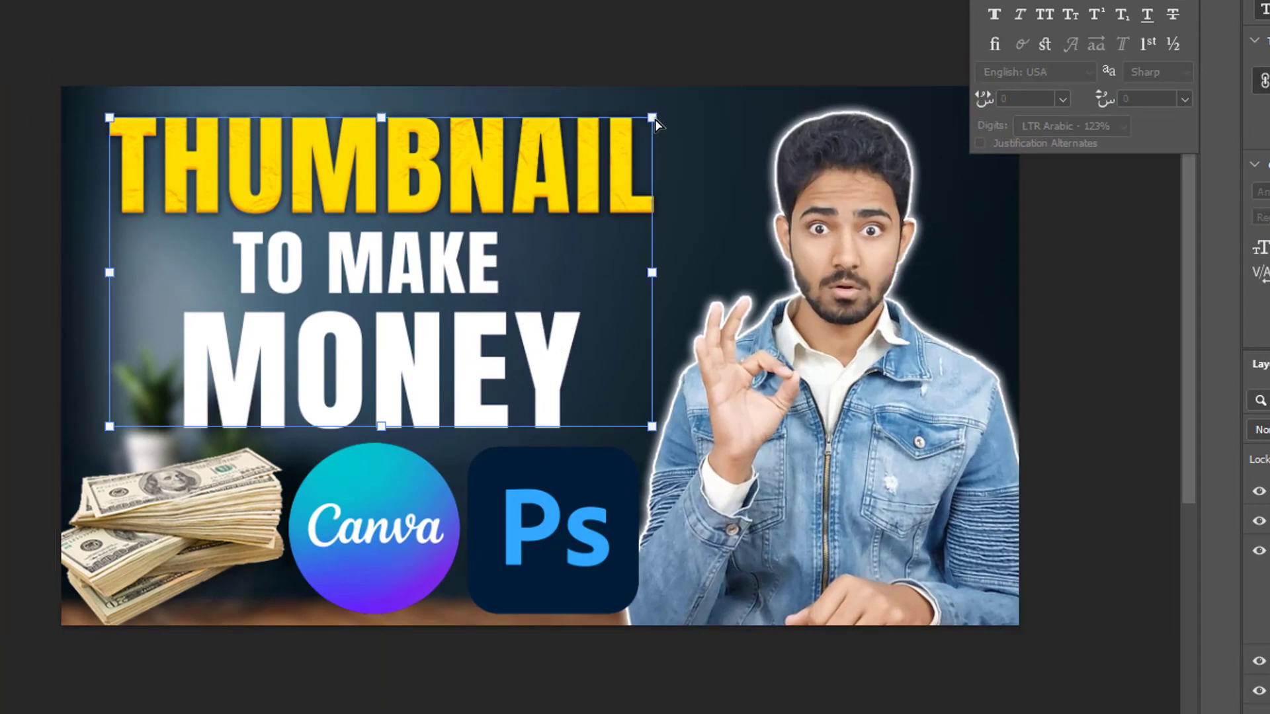
drag(652, 121, 653, 92)
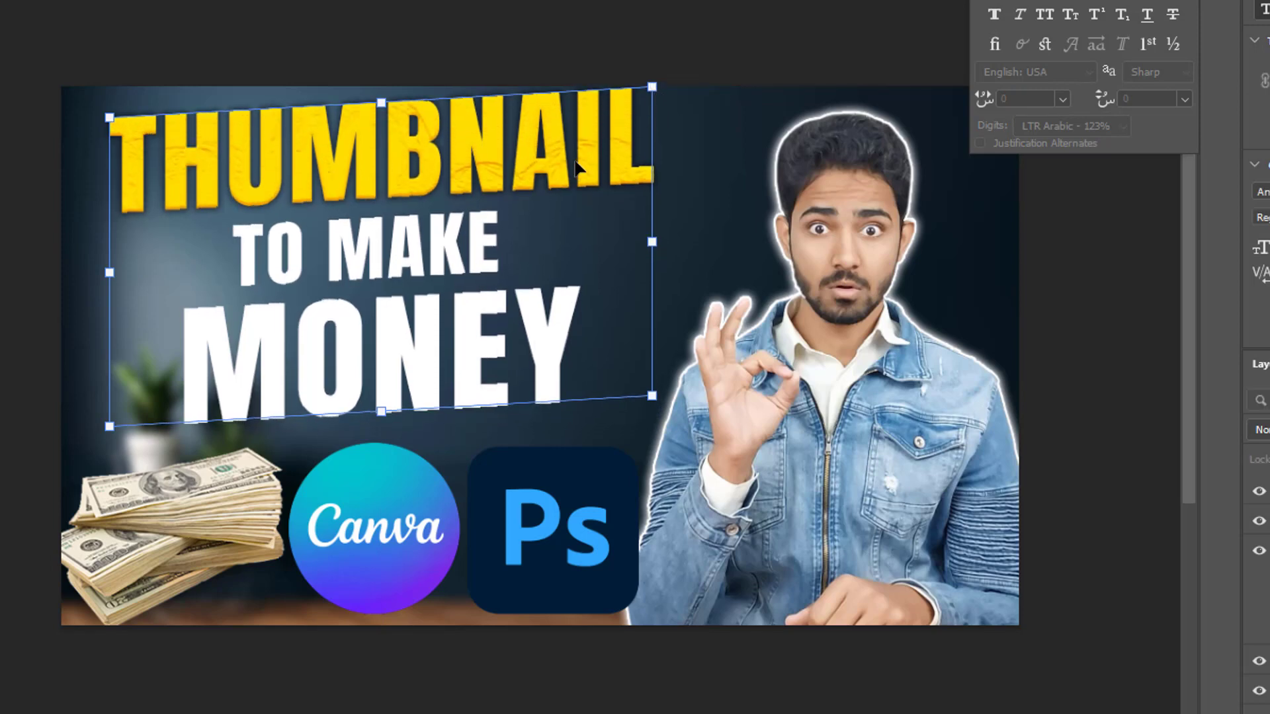
drag(553, 165, 551, 176)
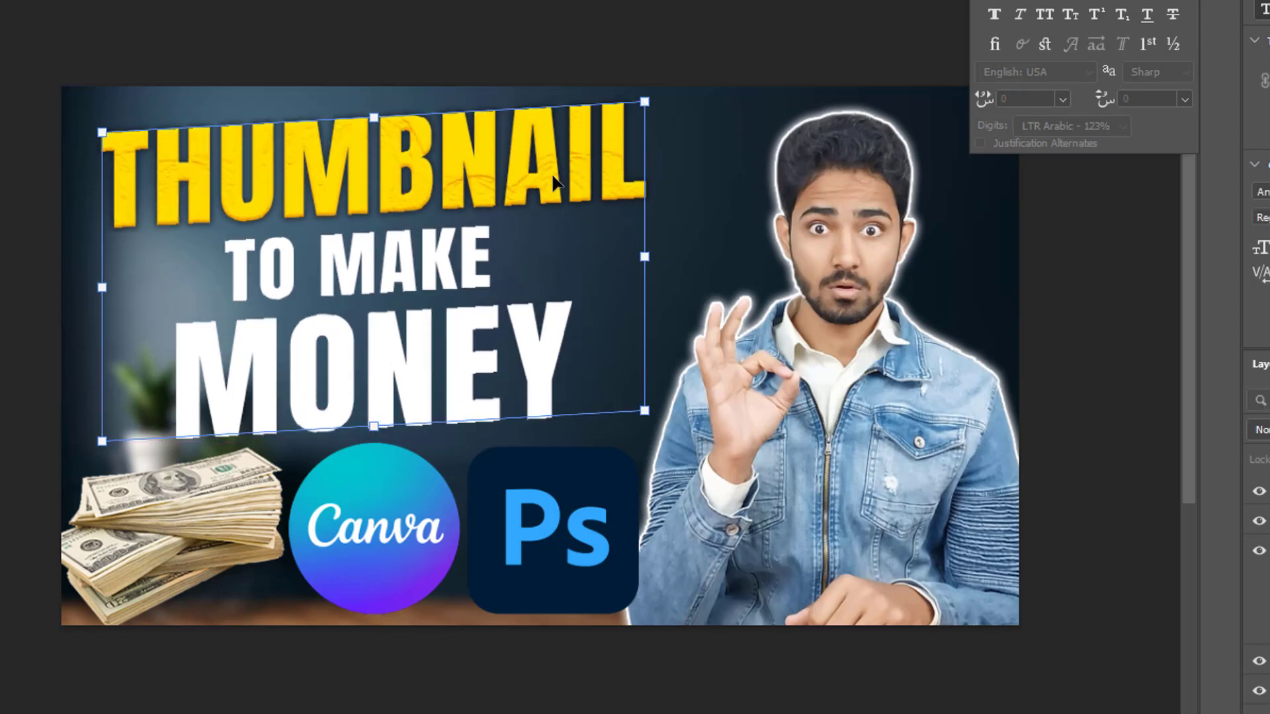
key(Return)
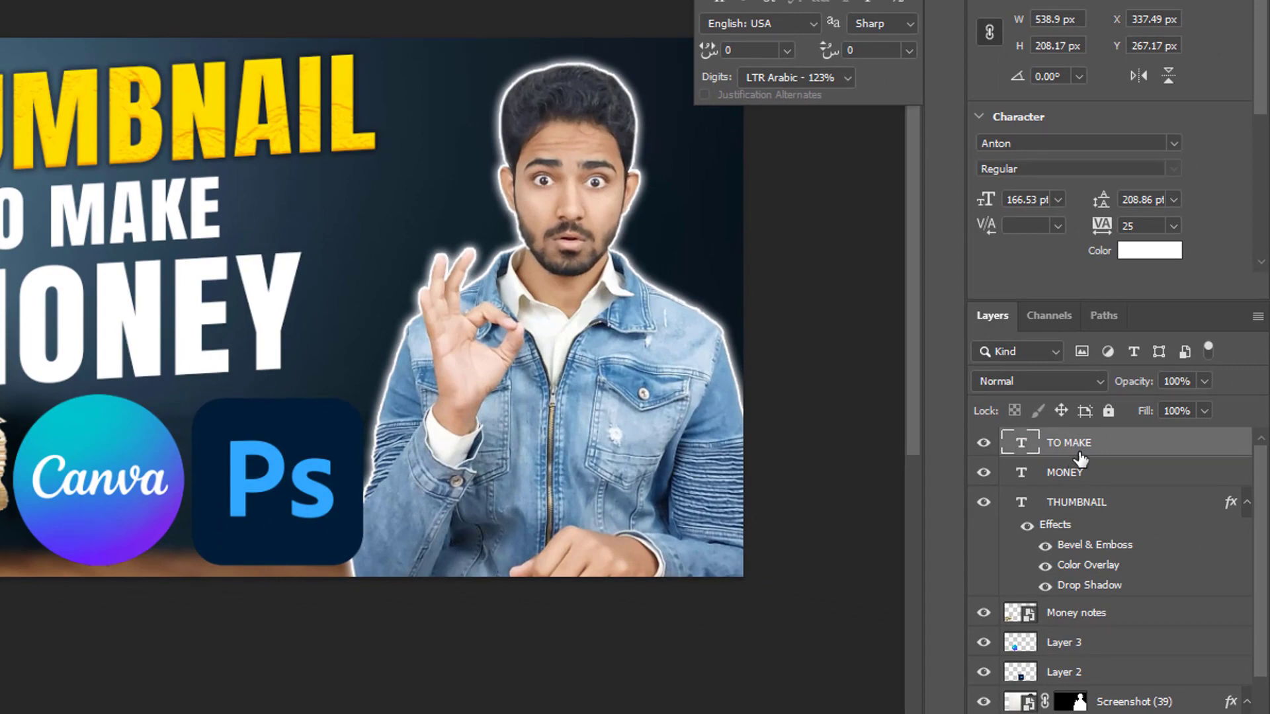
Add a Bevel & Emboss to the TO MAKE text, plus a black Drop Shadow with 40% opacity, 23% spread and 6 px size.
right_click(1072, 447)
click(969, 164)
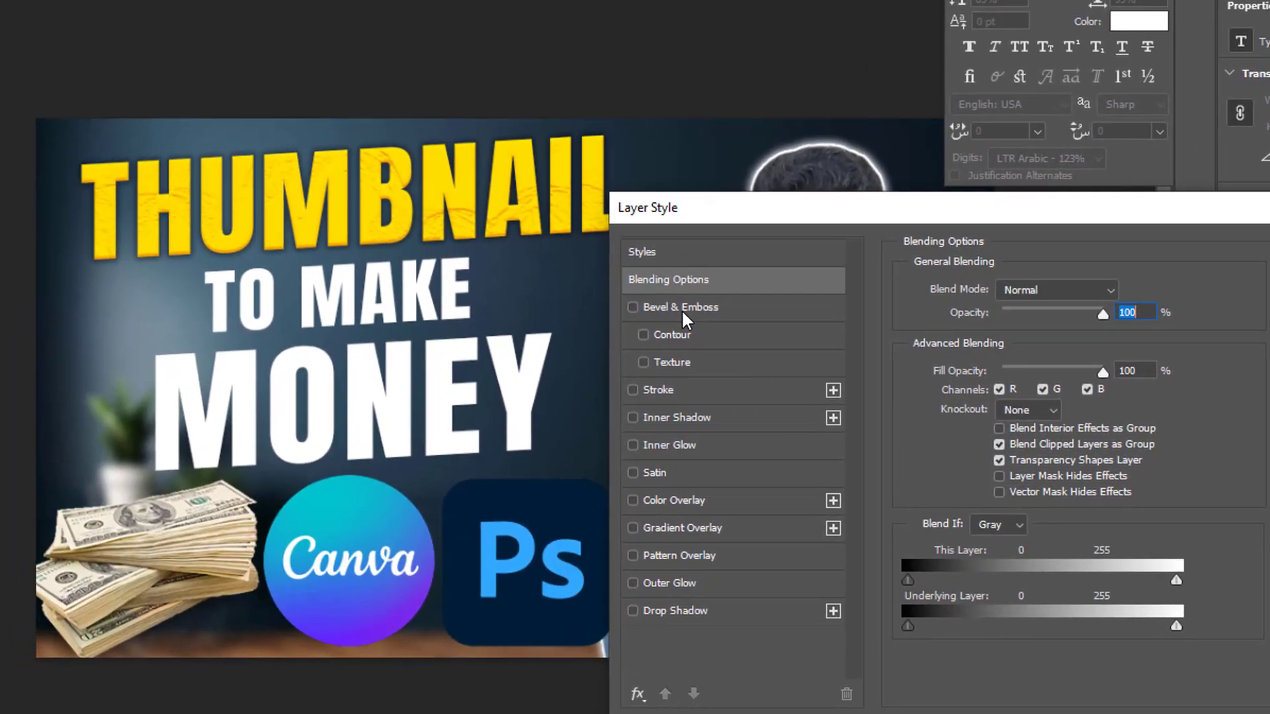
click(444, 537)
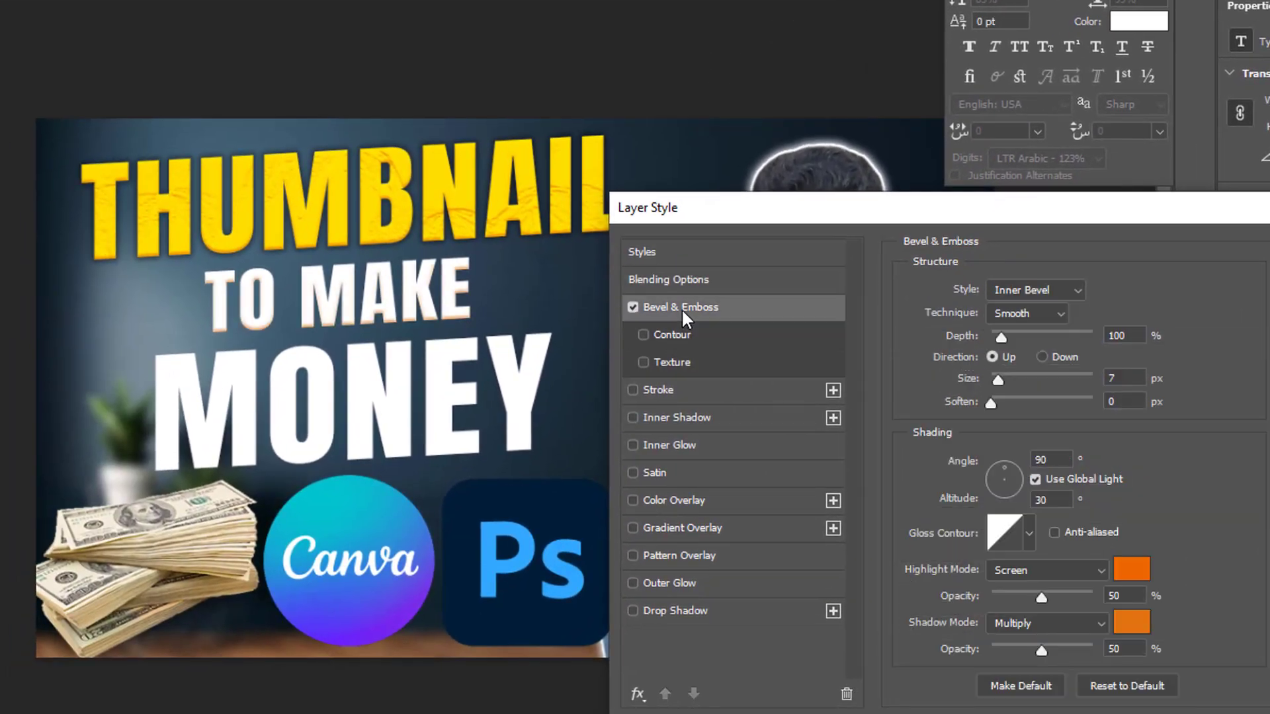
click(695, 615)
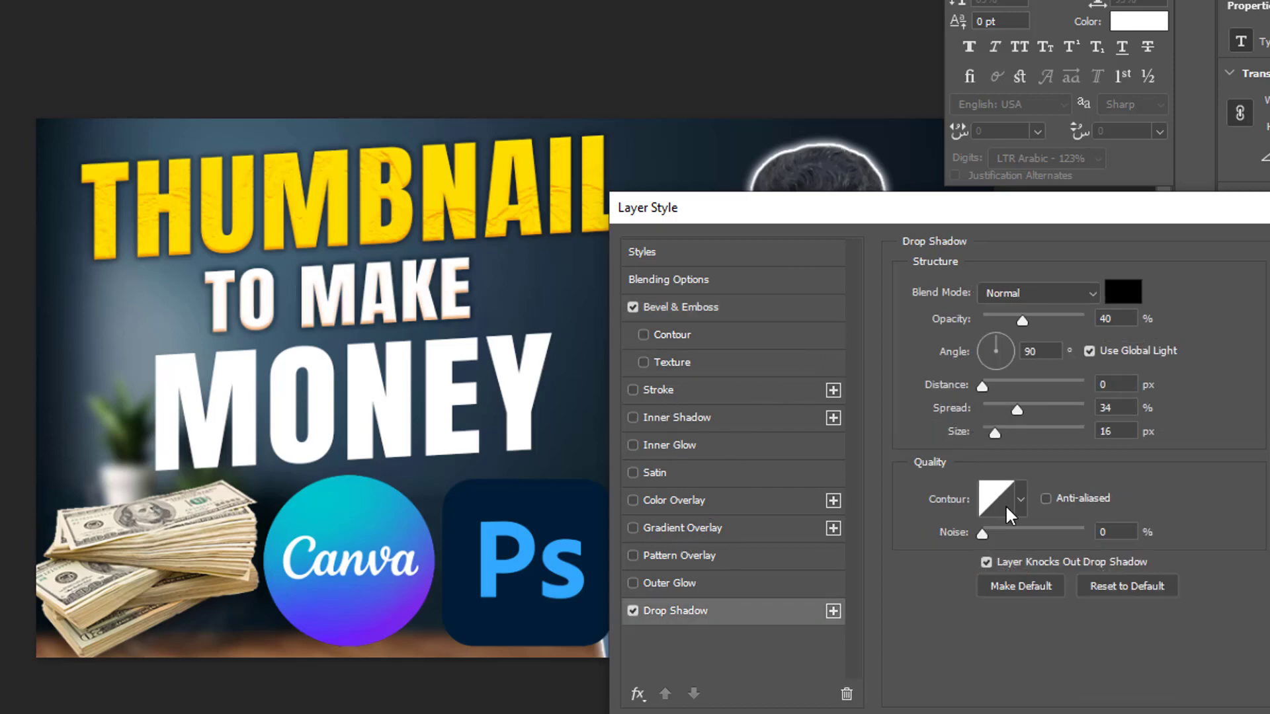
drag(995, 433, 1003, 411)
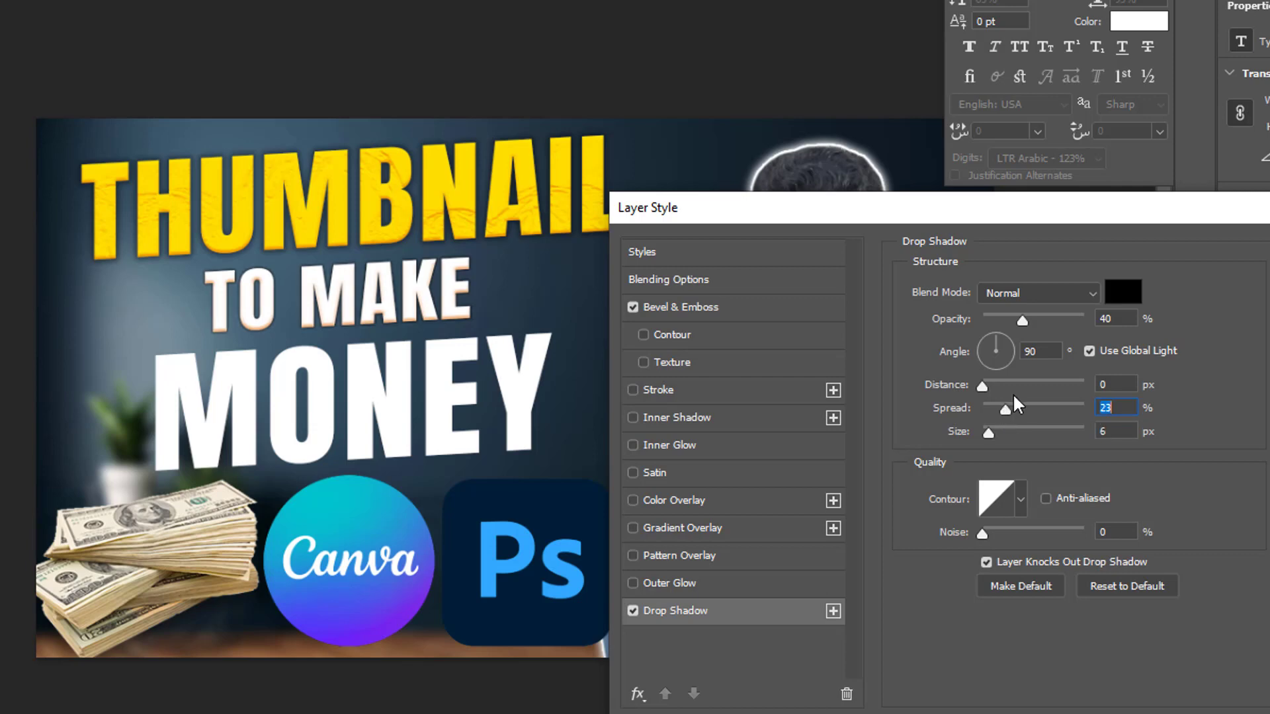
Add a linear Gradient Overlay from white (ffffff) to pale yellow (fffdc5) to the TO MAKE text and apply the layer style.
click(688, 527)
click(1036, 345)
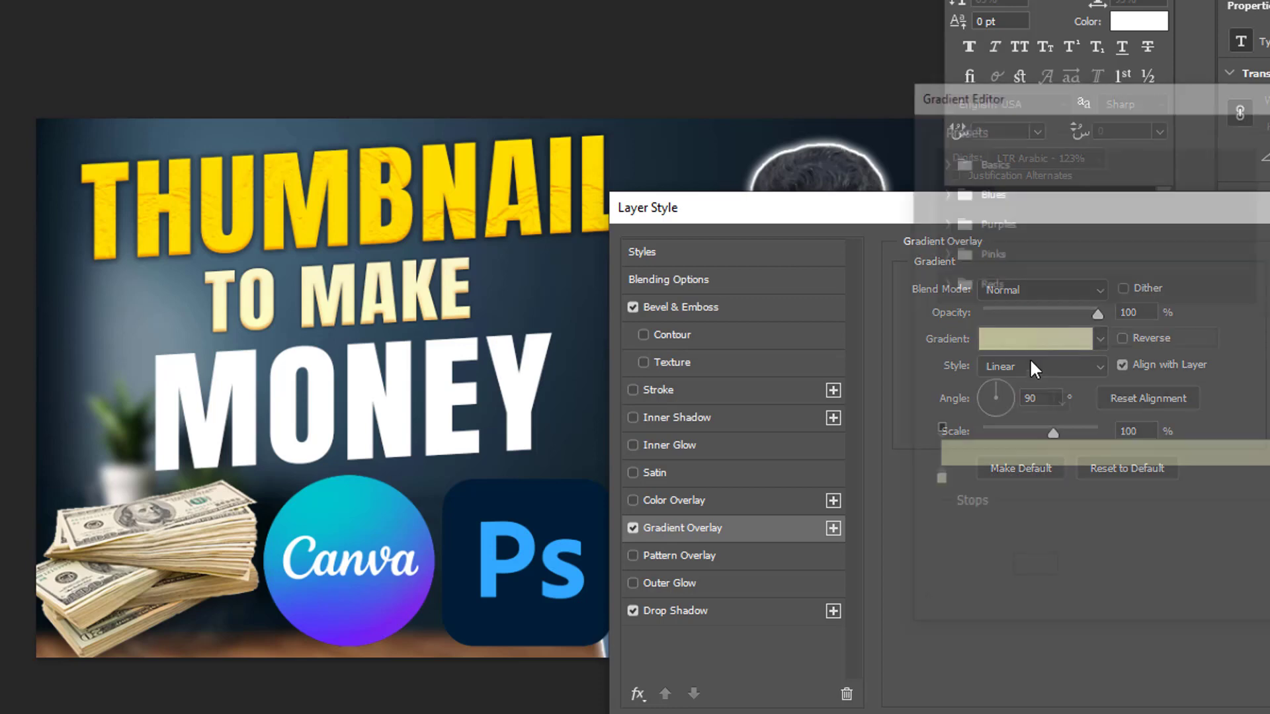
double_click(937, 482)
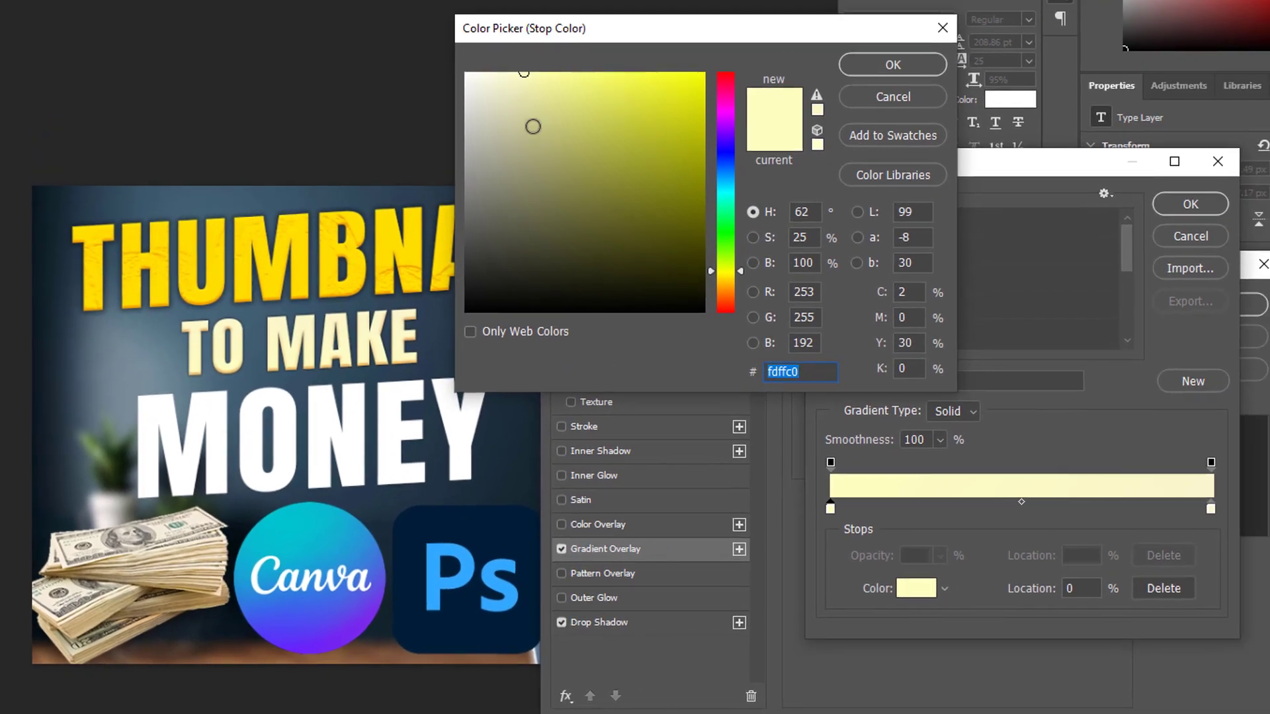
text(ffffff)
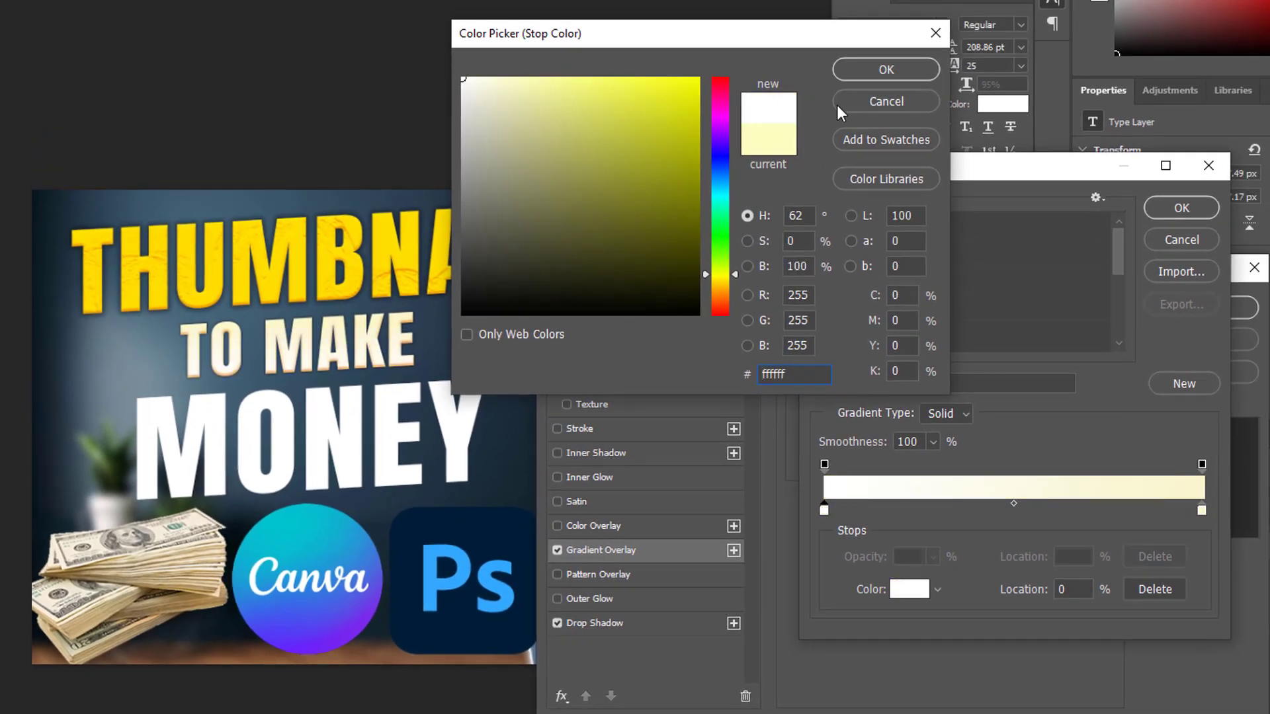
click(873, 69)
click(1201, 510)
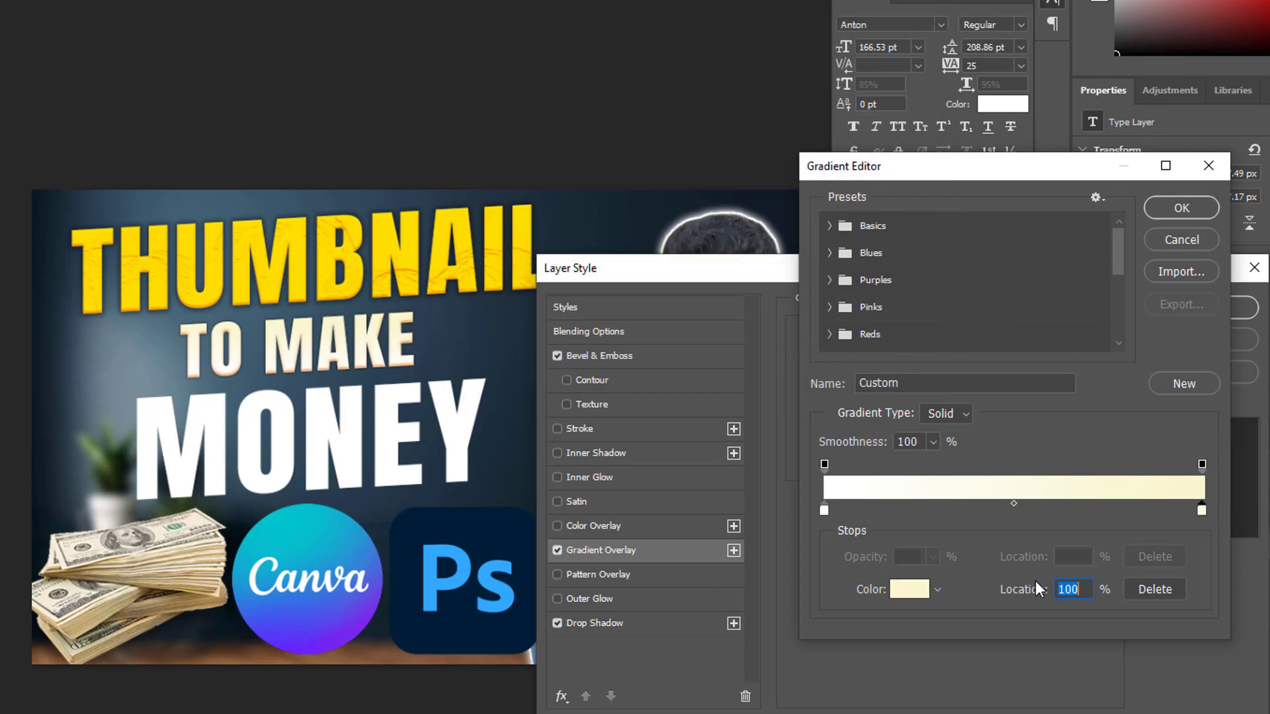
click(910, 588)
drag(613, 119, 515, 76)
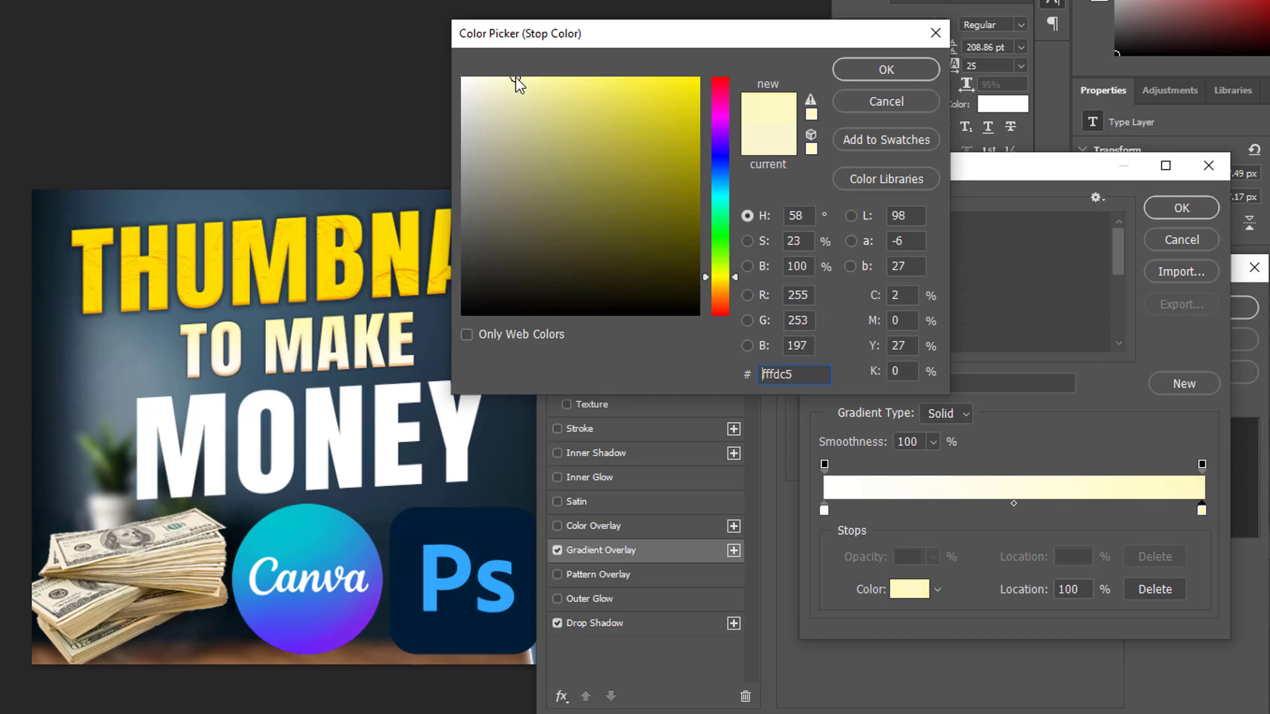
click(889, 69)
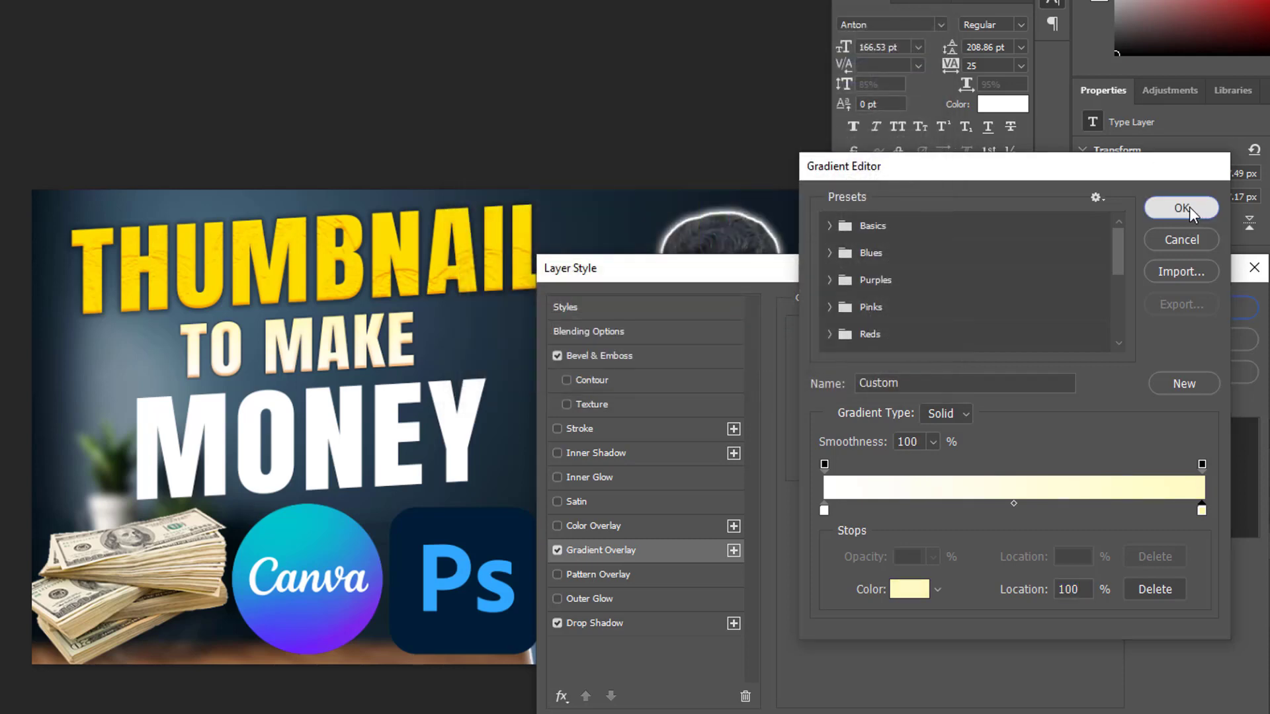
click(1184, 207)
click(1142, 304)
Add a black Drop Shadow to the MONEY text with 82% opacity, 19% spread and 16 px size.
scroll(381, 375, down, 4)
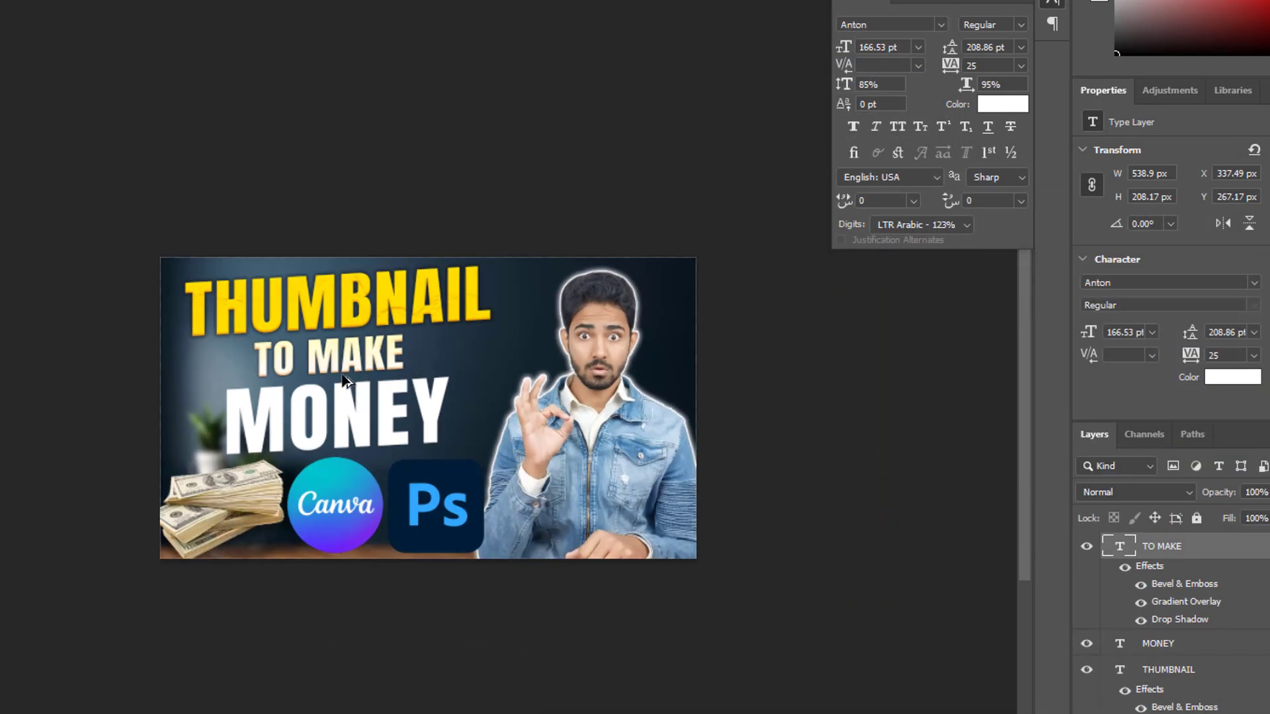
scroll(351, 376, up, 4)
click(365, 439)
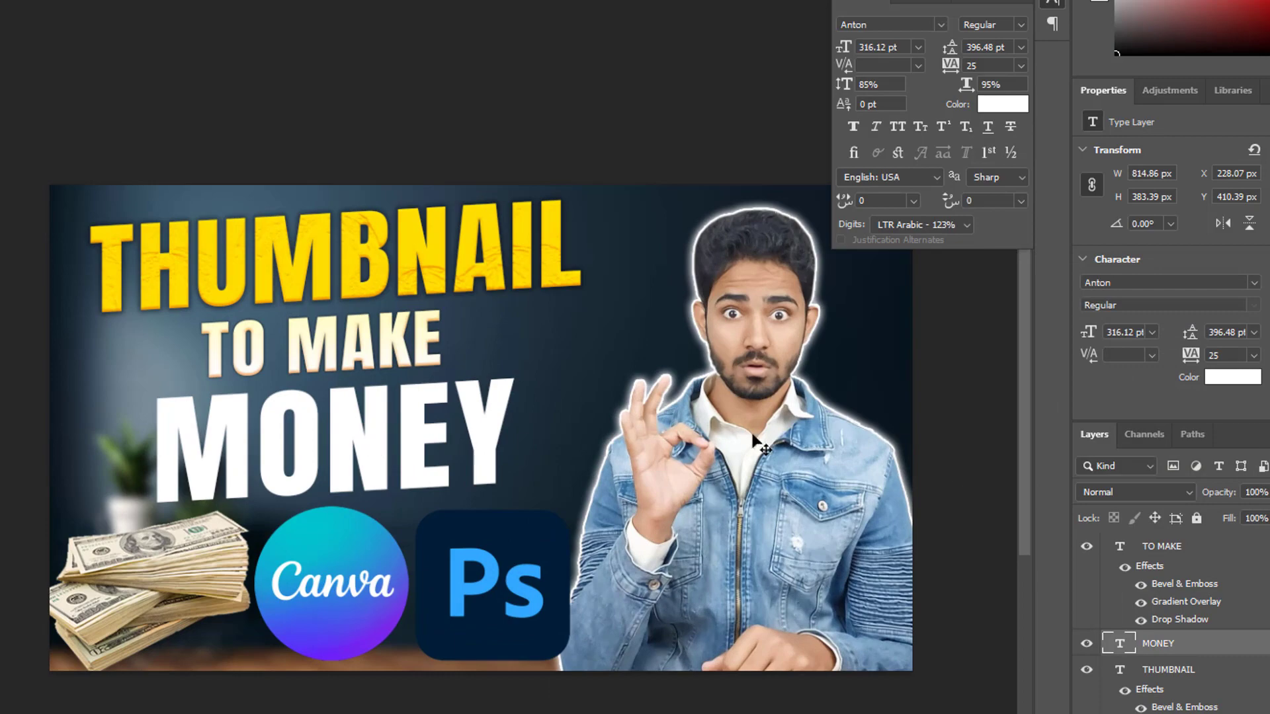
right_click(1188, 653)
click(966, 20)
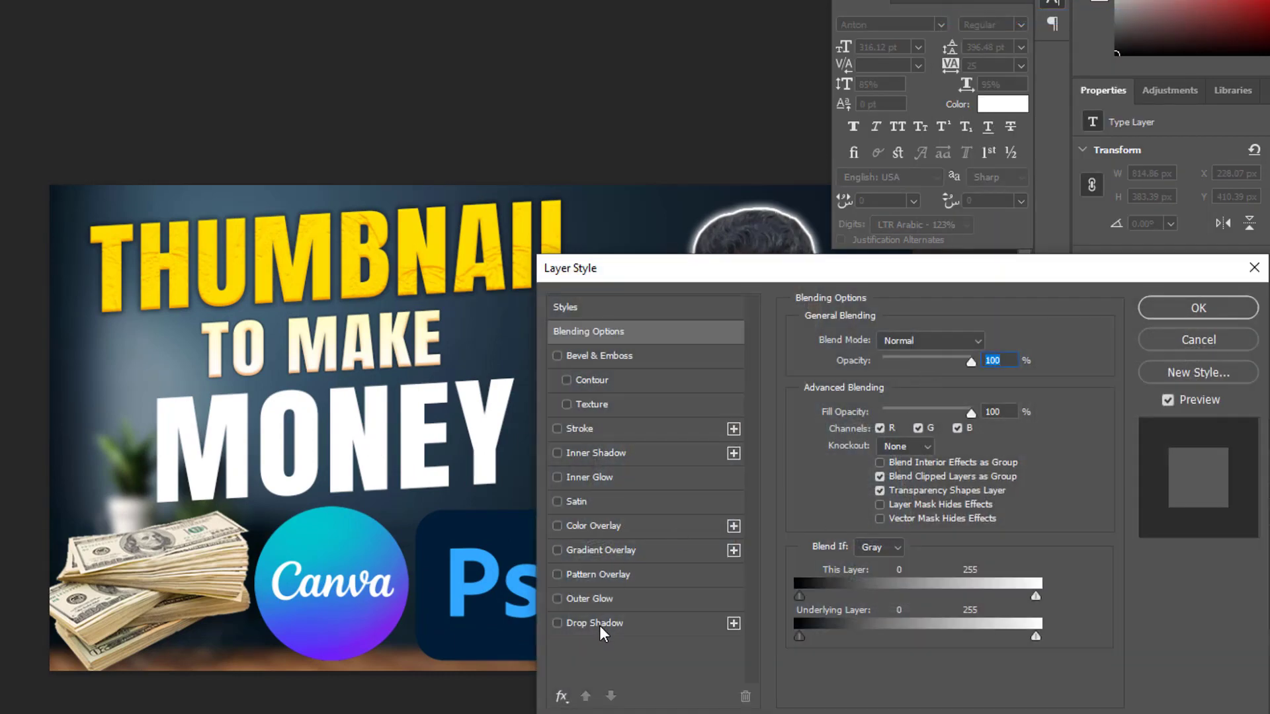
click(598, 623)
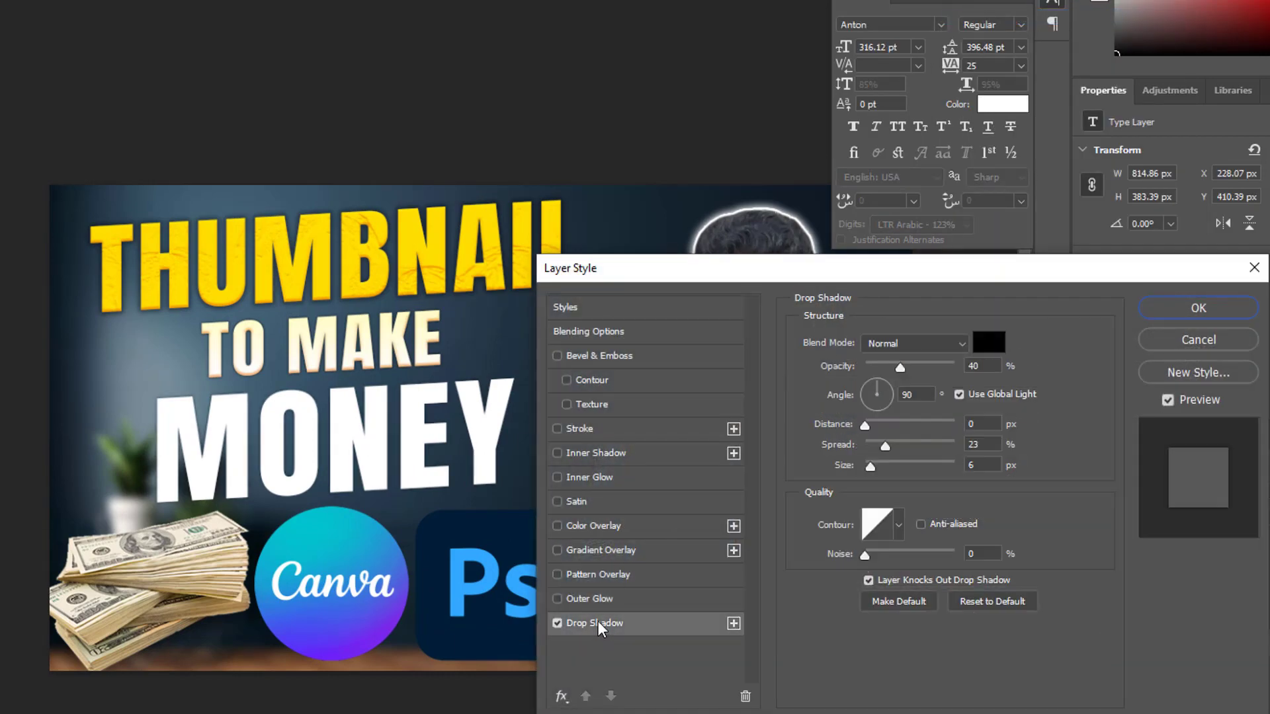
click(911, 366)
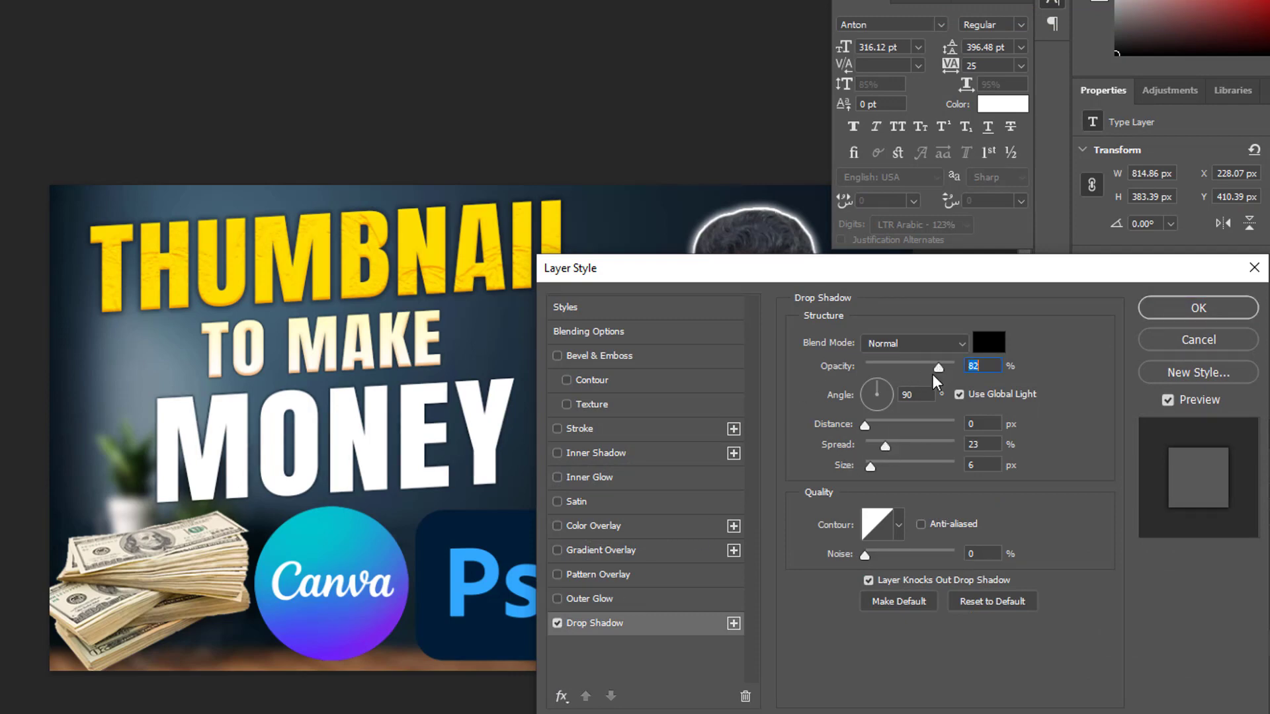
click(882, 465)
click(889, 445)
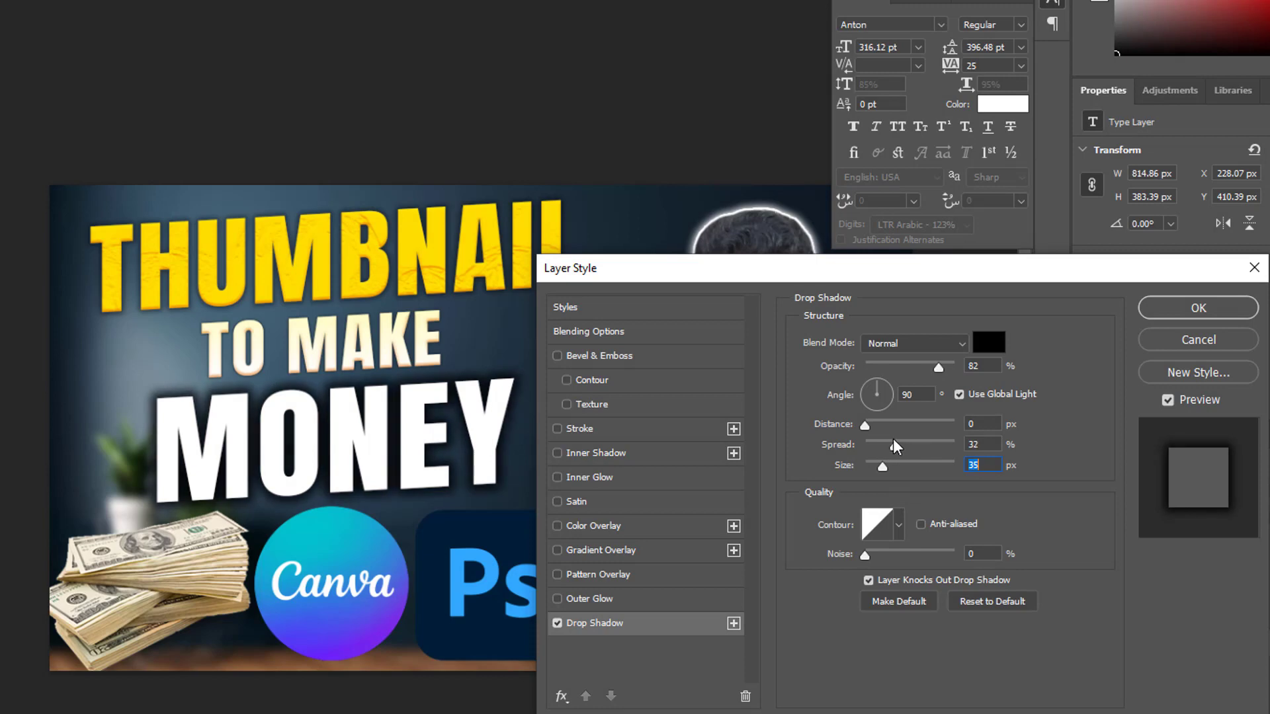
drag(887, 463, 877, 466)
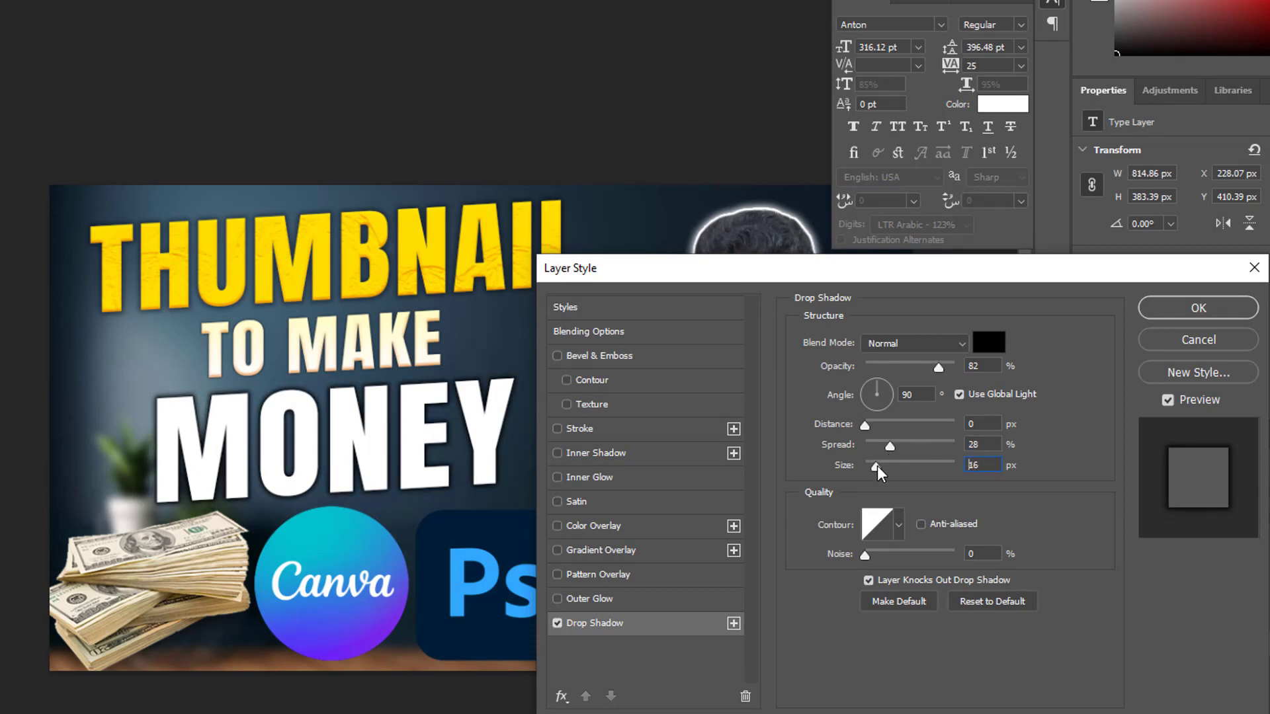
click(884, 447)
Add a Smooth Inner Bevel with orange highlight and shadow to the MONEY text, plus a bright green Color Overlay.
click(638, 355)
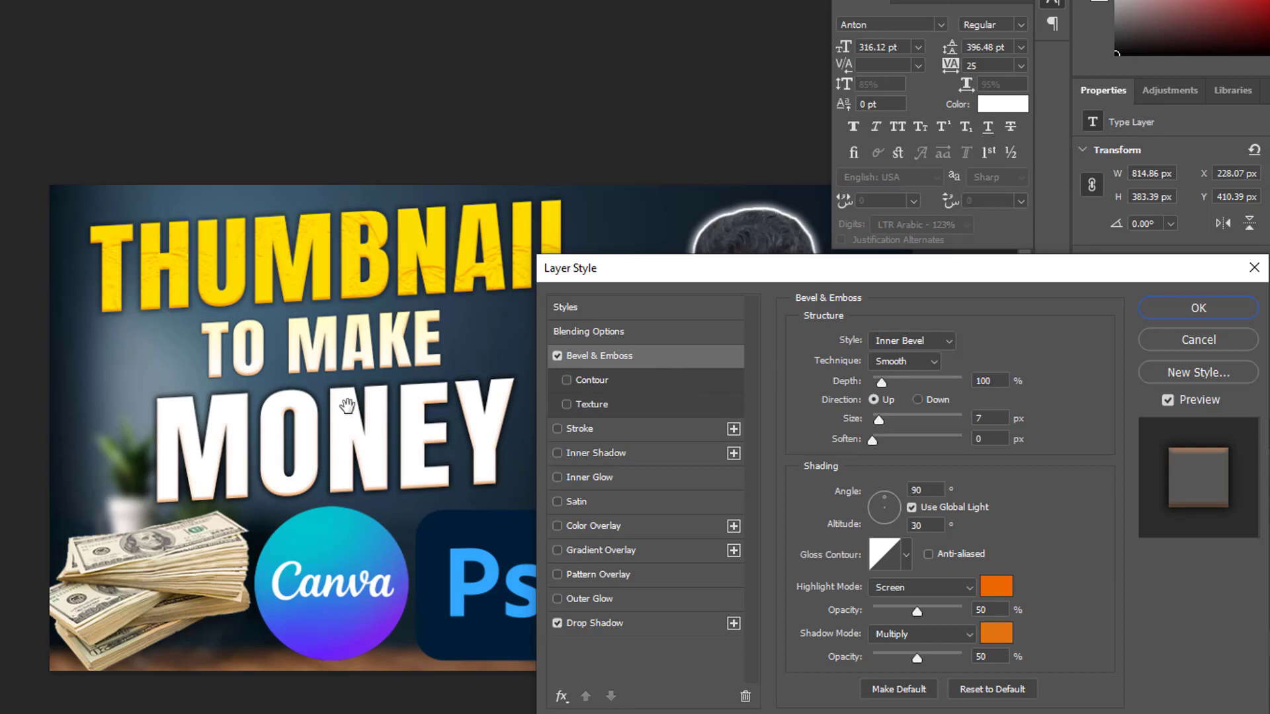
click(612, 526)
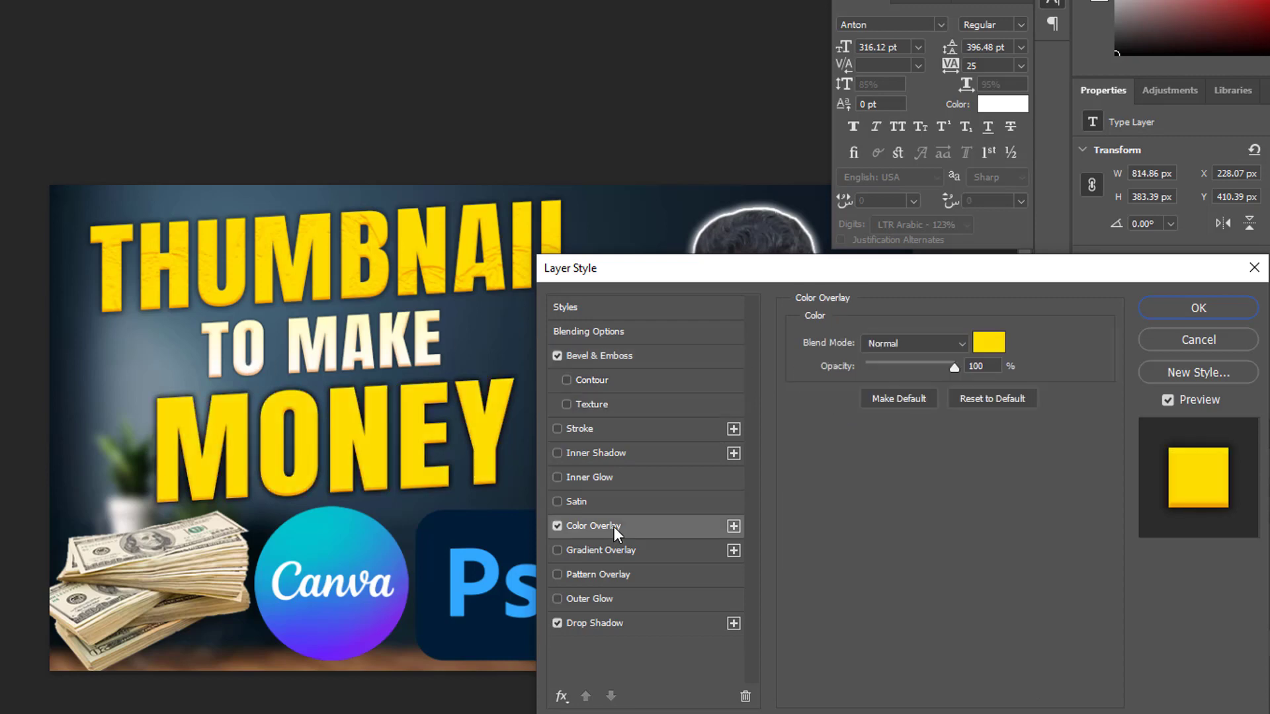
click(987, 343)
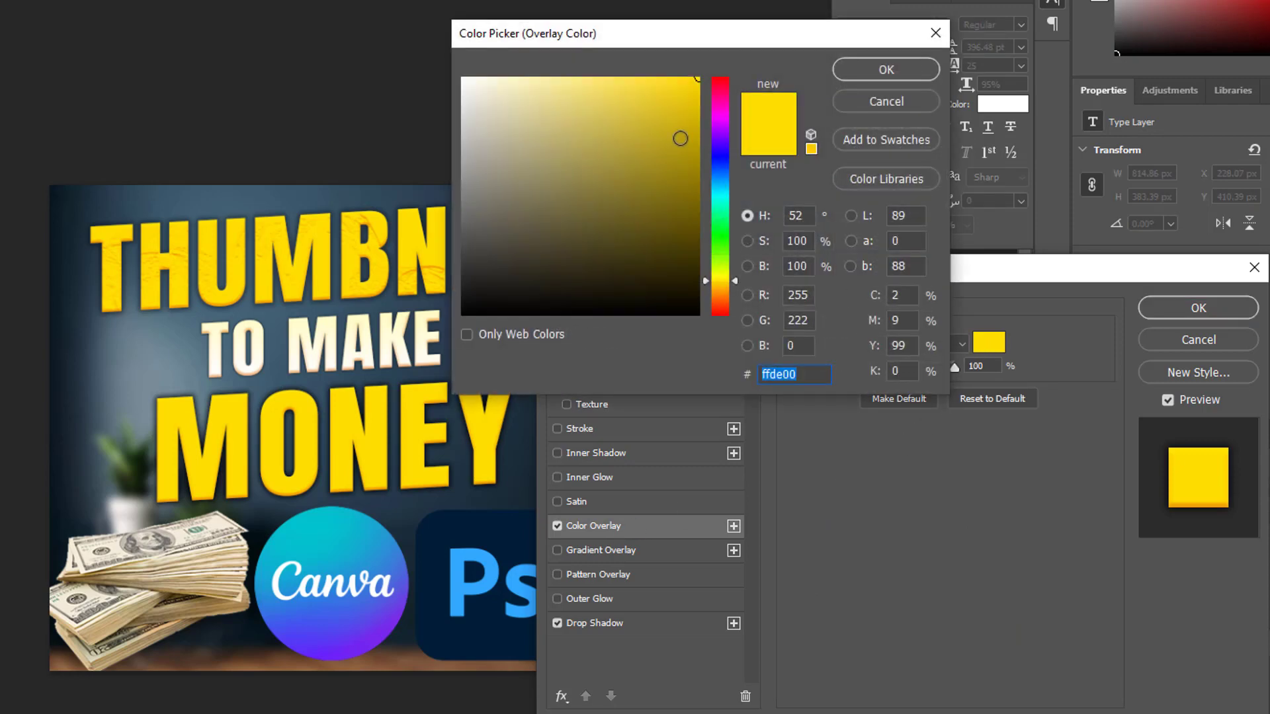
click(727, 231)
key(Return)
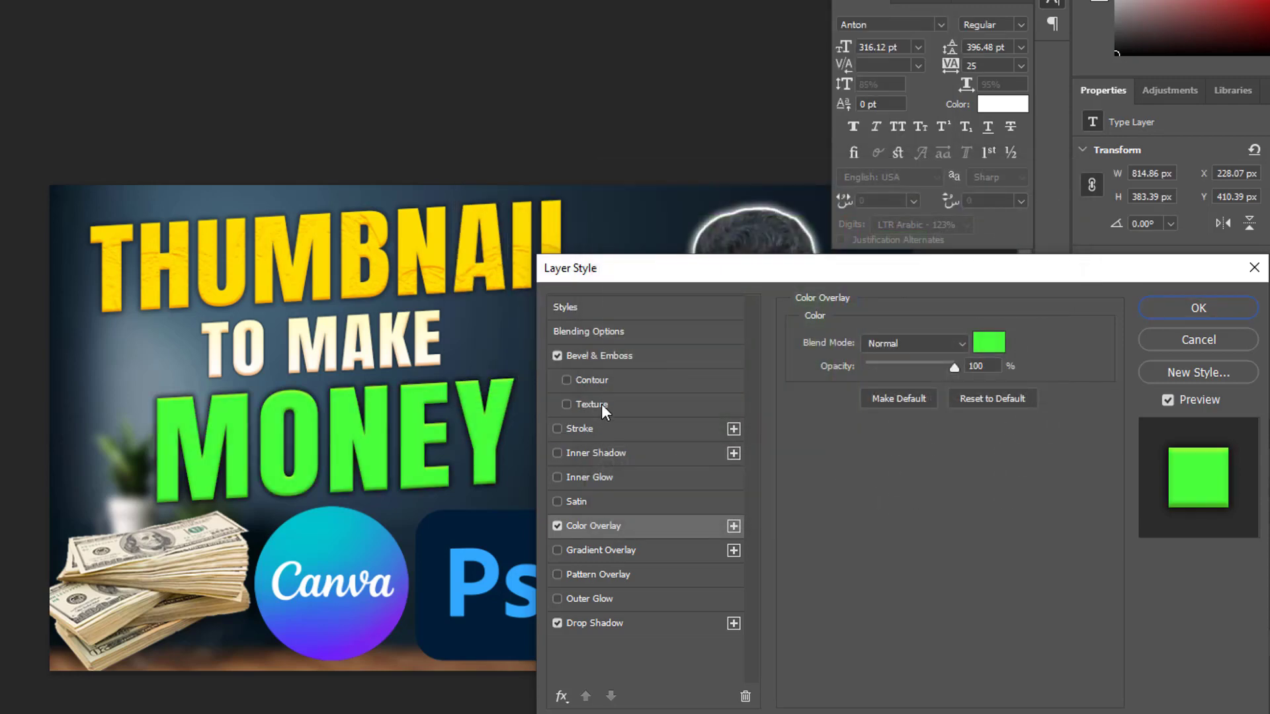
Add a Texture at 100% scale and +100% depth to the MONEY text's bevel and apply the layer style.
click(601, 403)
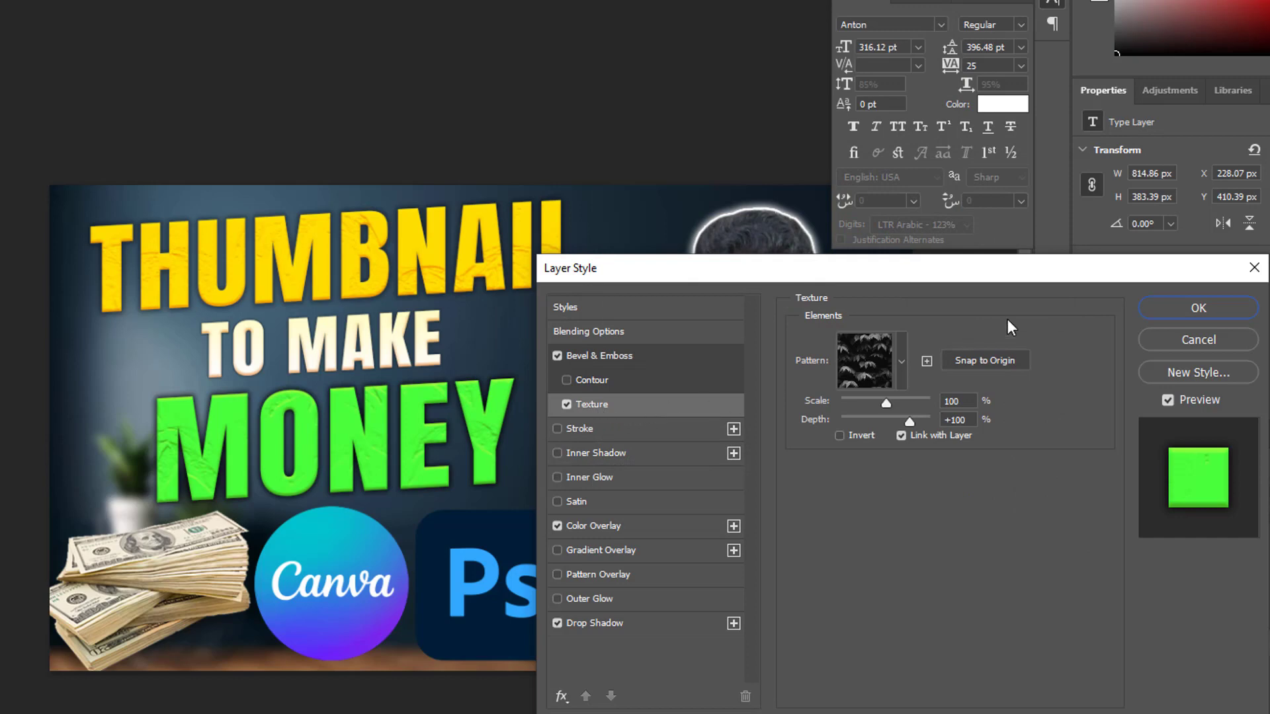
click(1172, 307)
scroll(526, 384, down, 4)
scroll(539, 386, up, 3)
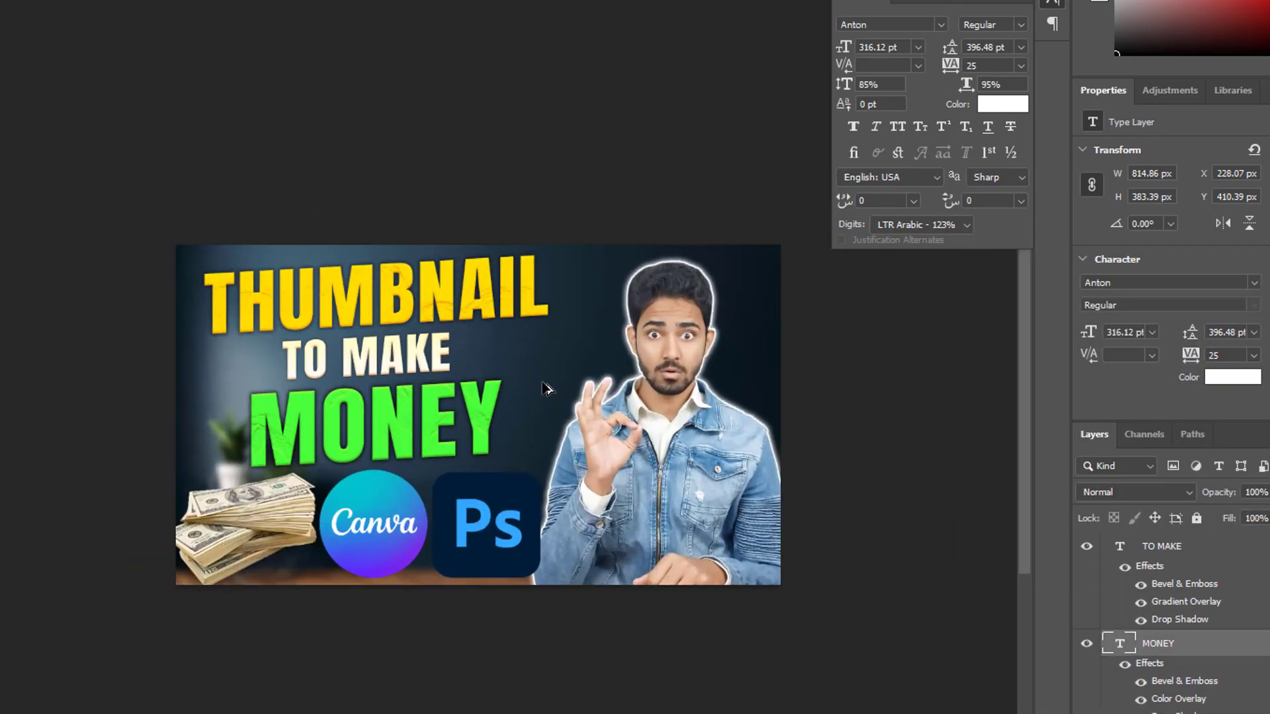
Enlarge the man's cutout, rotate it to -7.21° and place it at the canvas's right side beside the headline.
scroll(543, 389, up, 2)
click(746, 494)
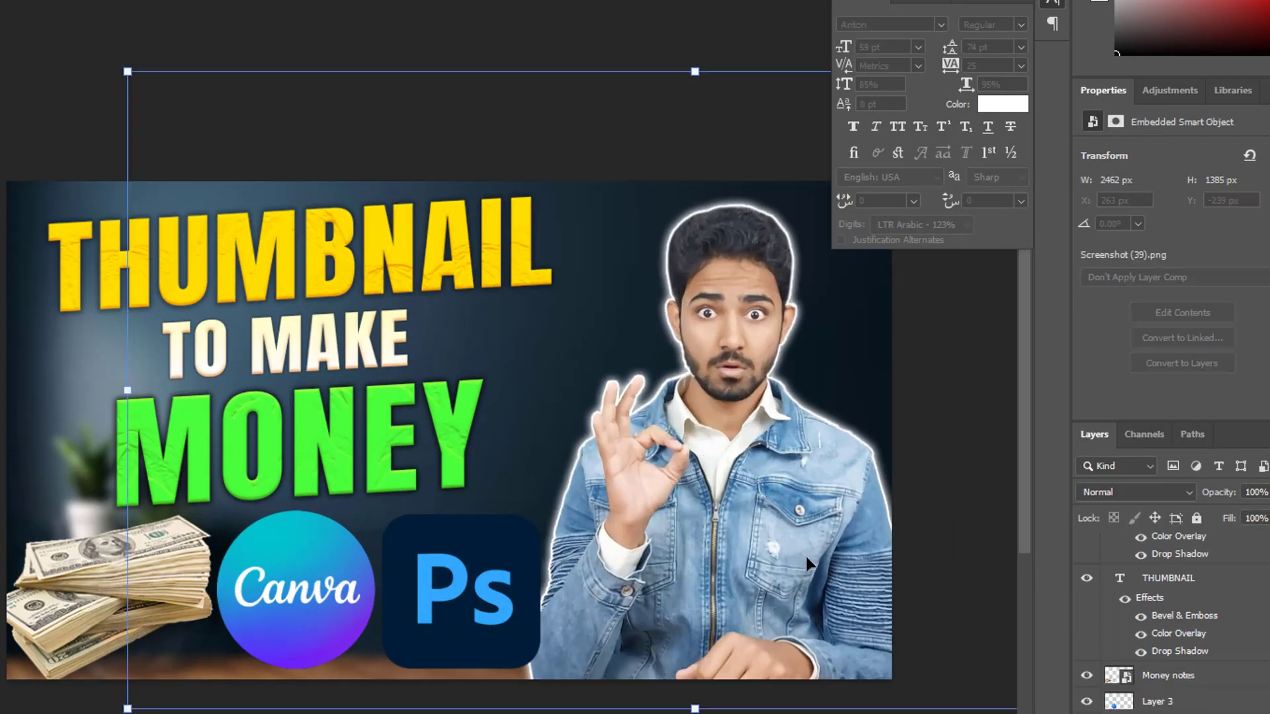
scroll(580, 418, down, 2)
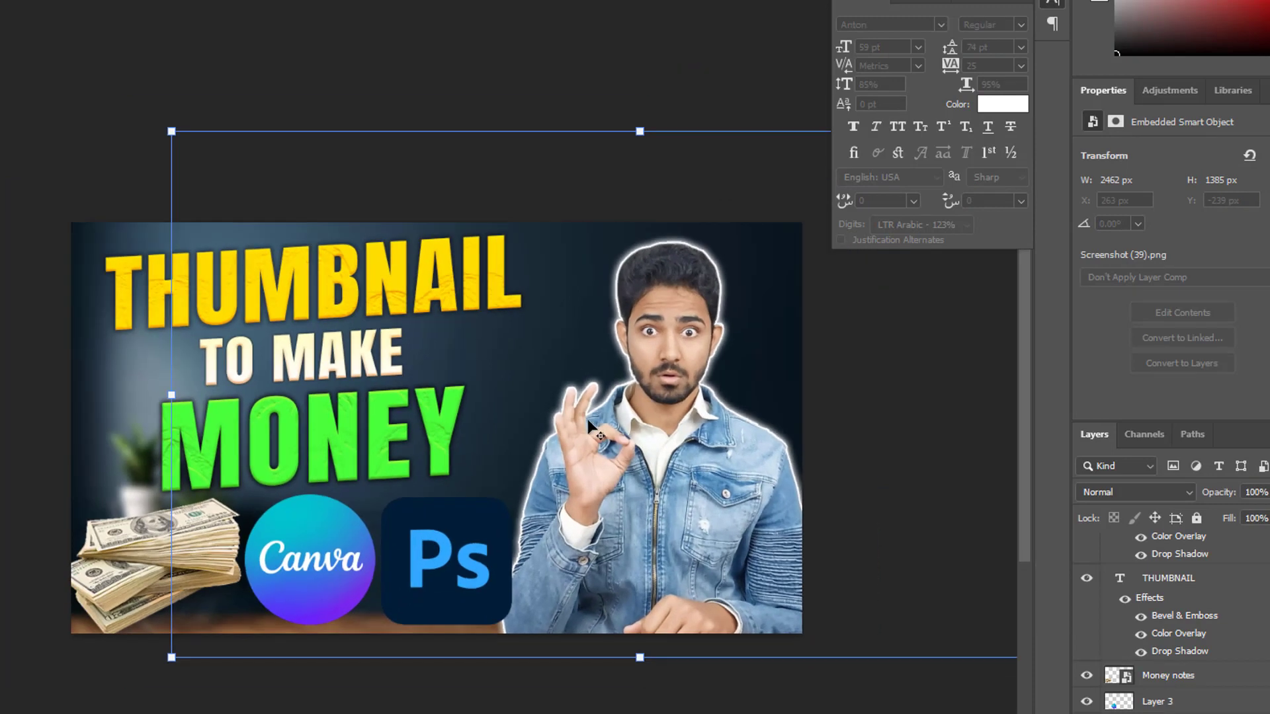
drag(171, 131, 81, 80)
drag(600, 413, 655, 463)
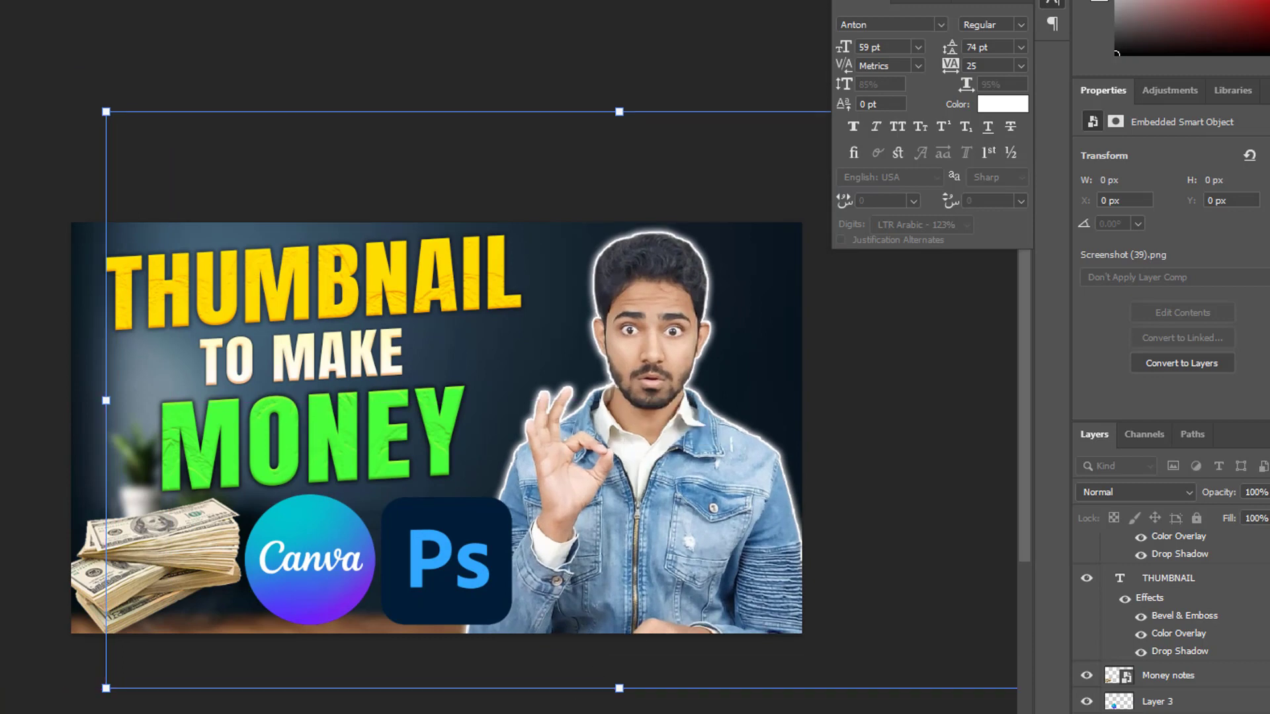
drag(638, 705, 678, 705)
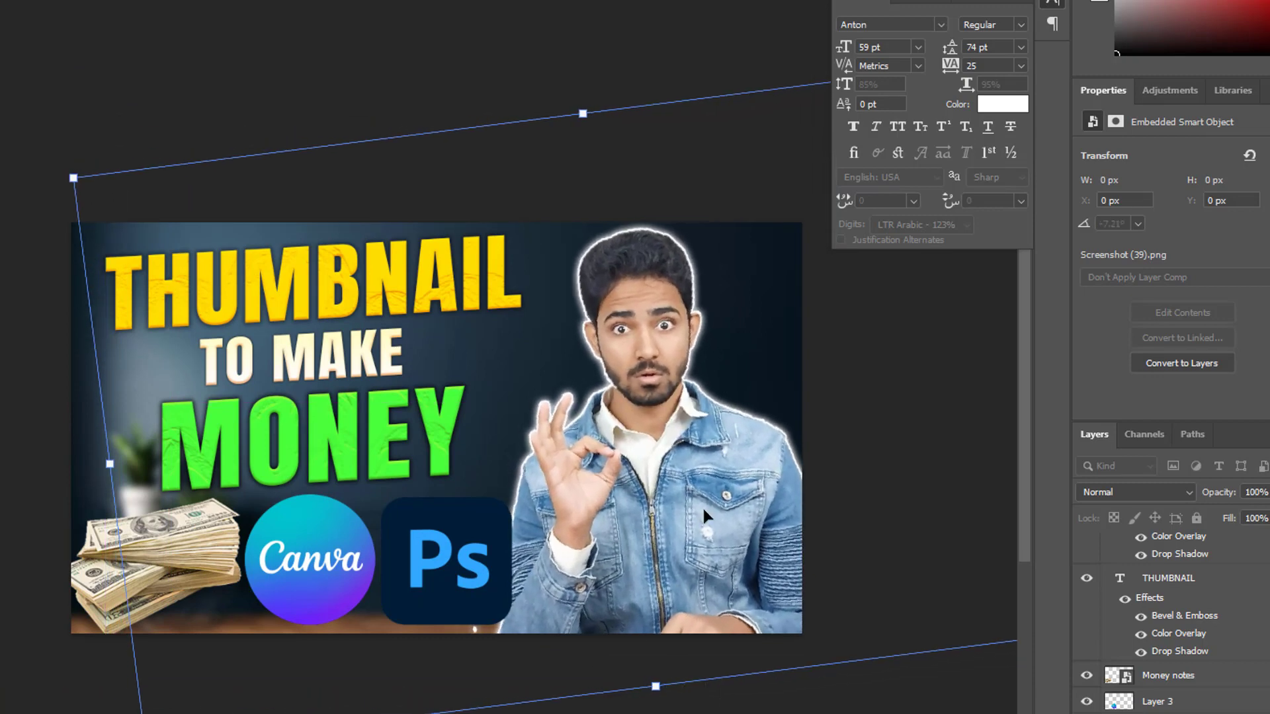
drag(703, 508, 705, 517)
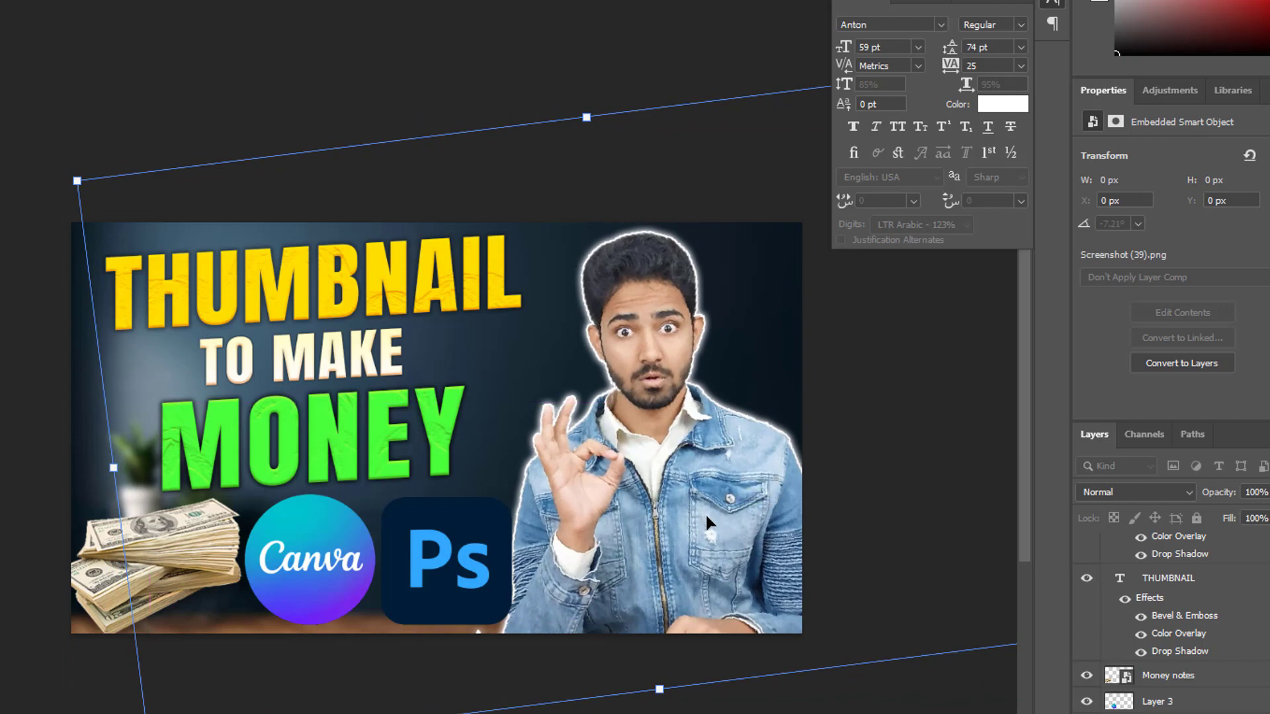
key(Return)
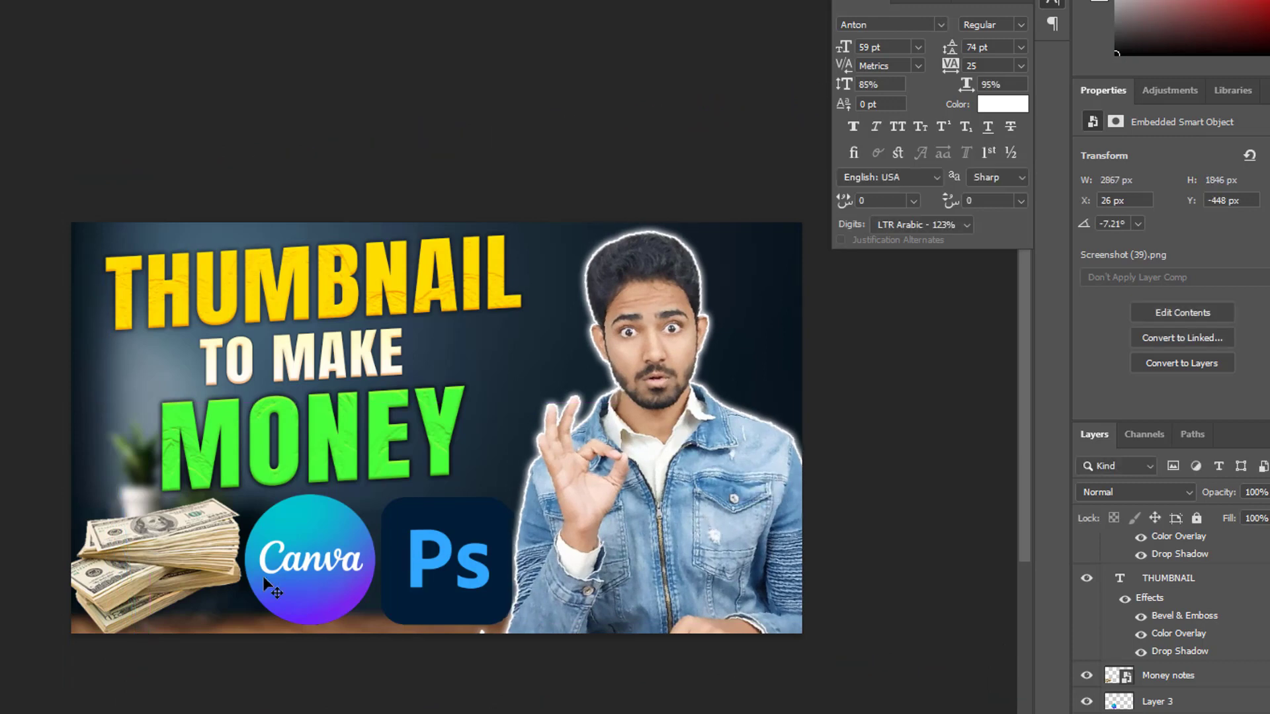
Scale the money stack down to 511 × 381 px and move it slightly further into the canvas's lower-left corner.
key(ctrl+0)
scroll(200, 558, up, 1)
drag(153, 569, 152, 572)
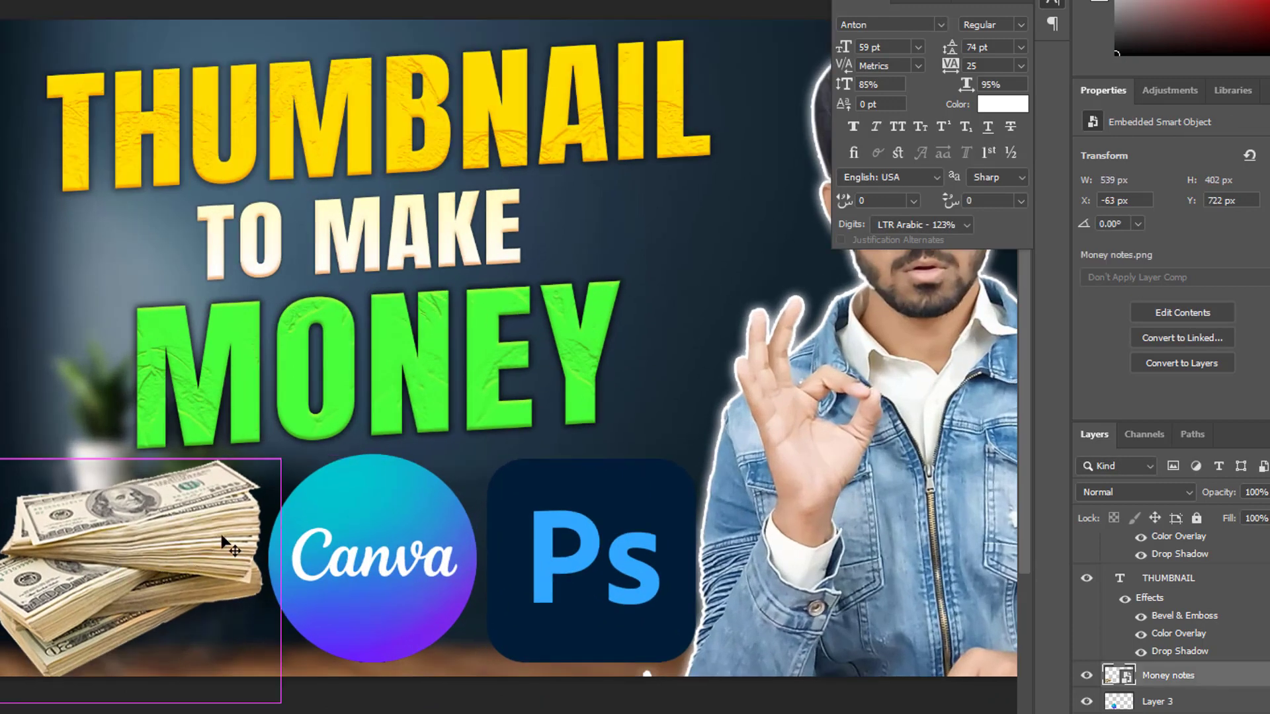
key(ctrl+t)
drag(274, 468, 263, 472)
drag(202, 553, 191, 549)
drag(304, 519, 305, 520)
key(Return)
scroll(400, 517, down, 1)
Add a black Drop Shadow to the money stack with 69% opacity and a reduced size.
right_click(1262, 646)
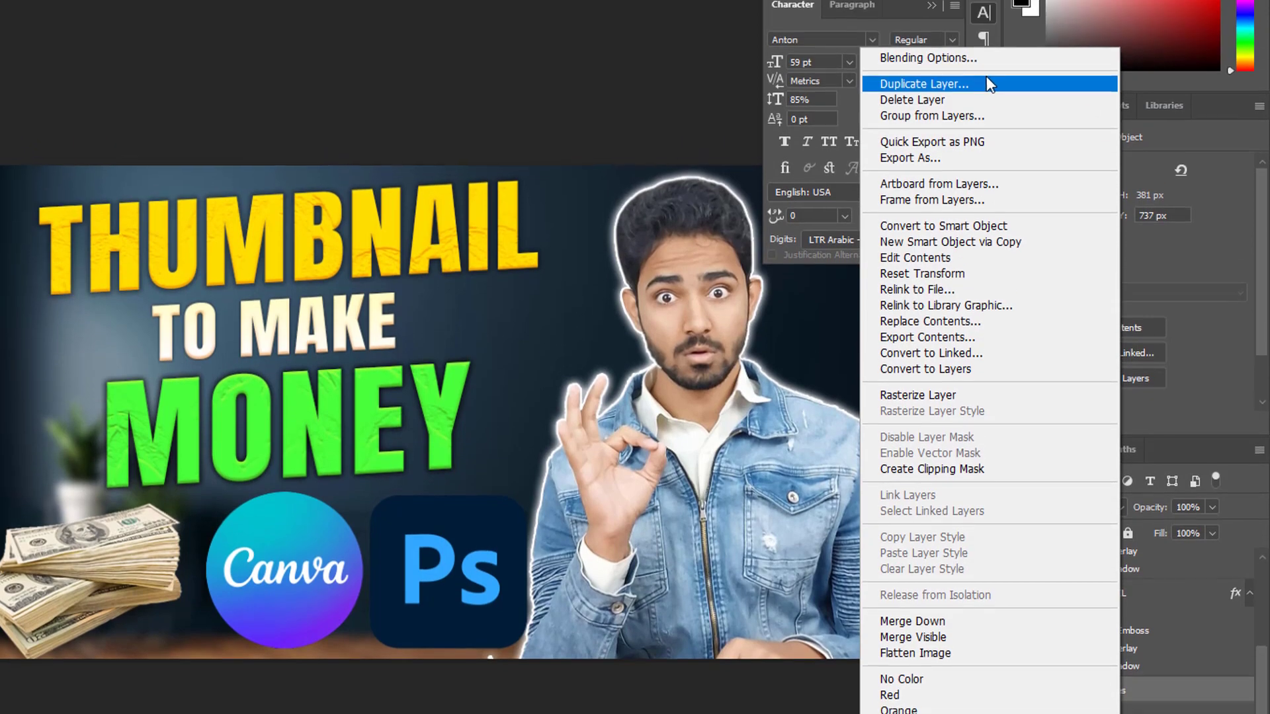
click(927, 58)
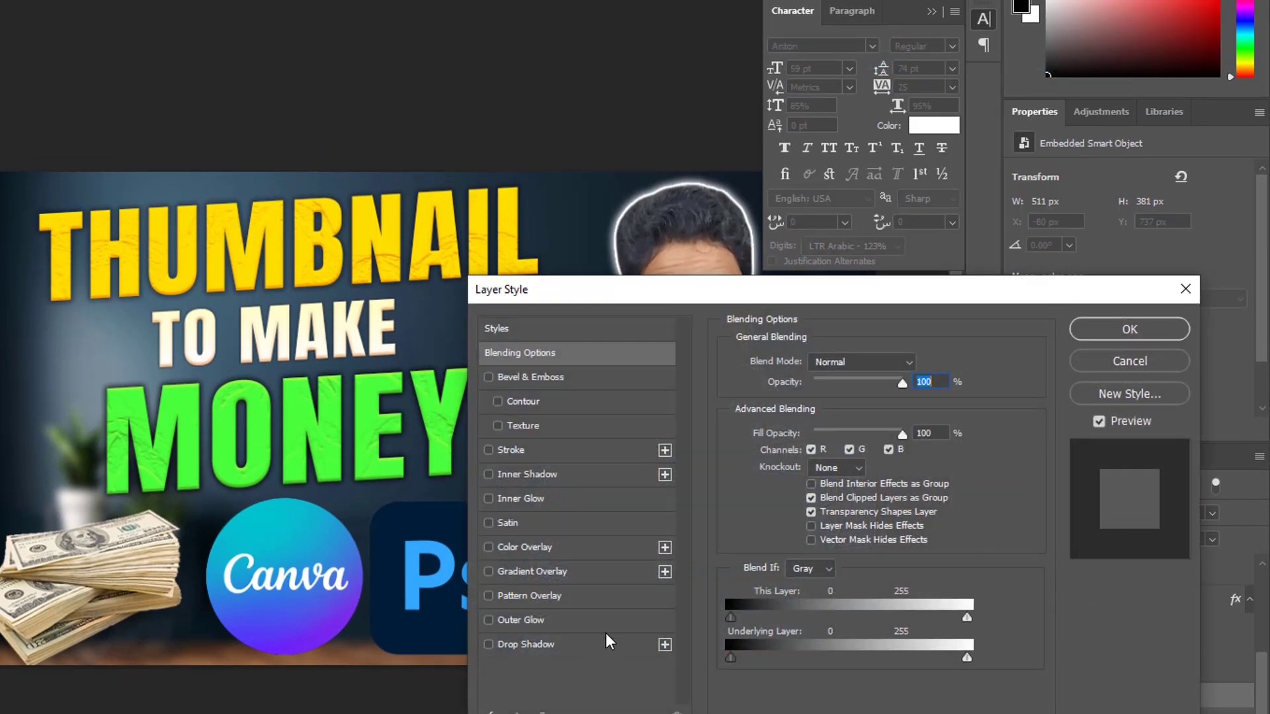
click(525, 644)
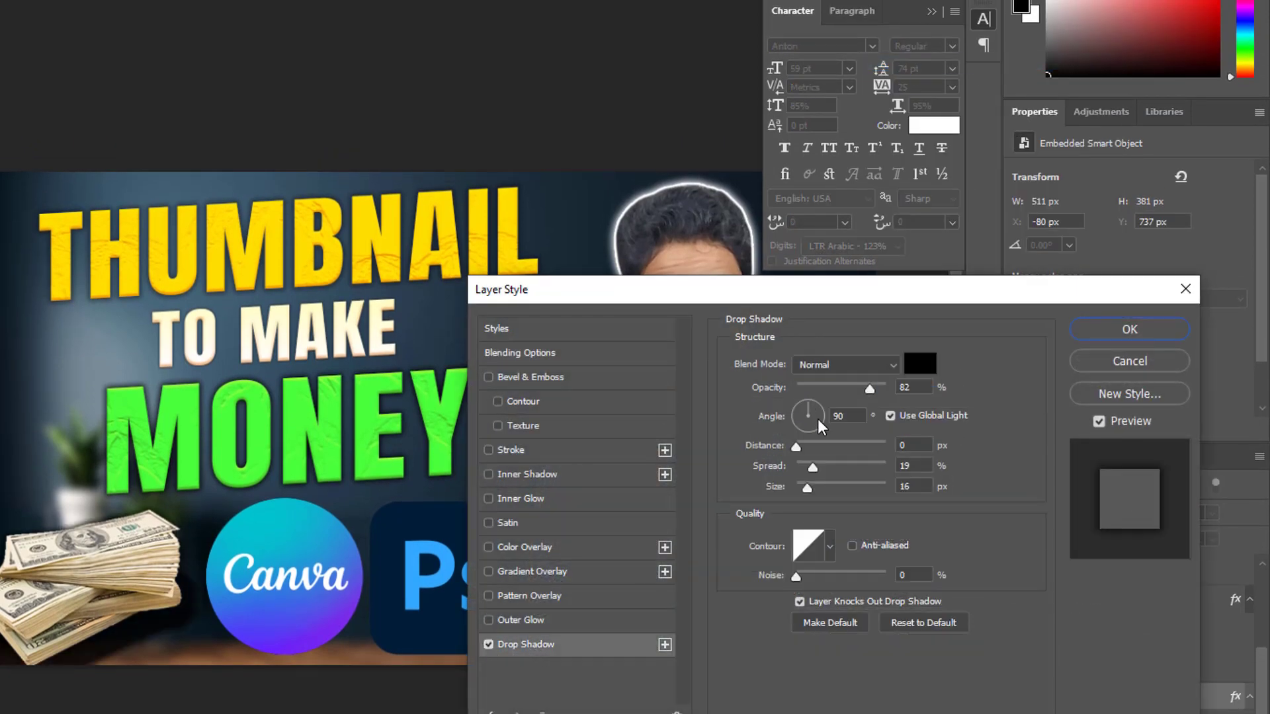
drag(843, 389, 856, 391)
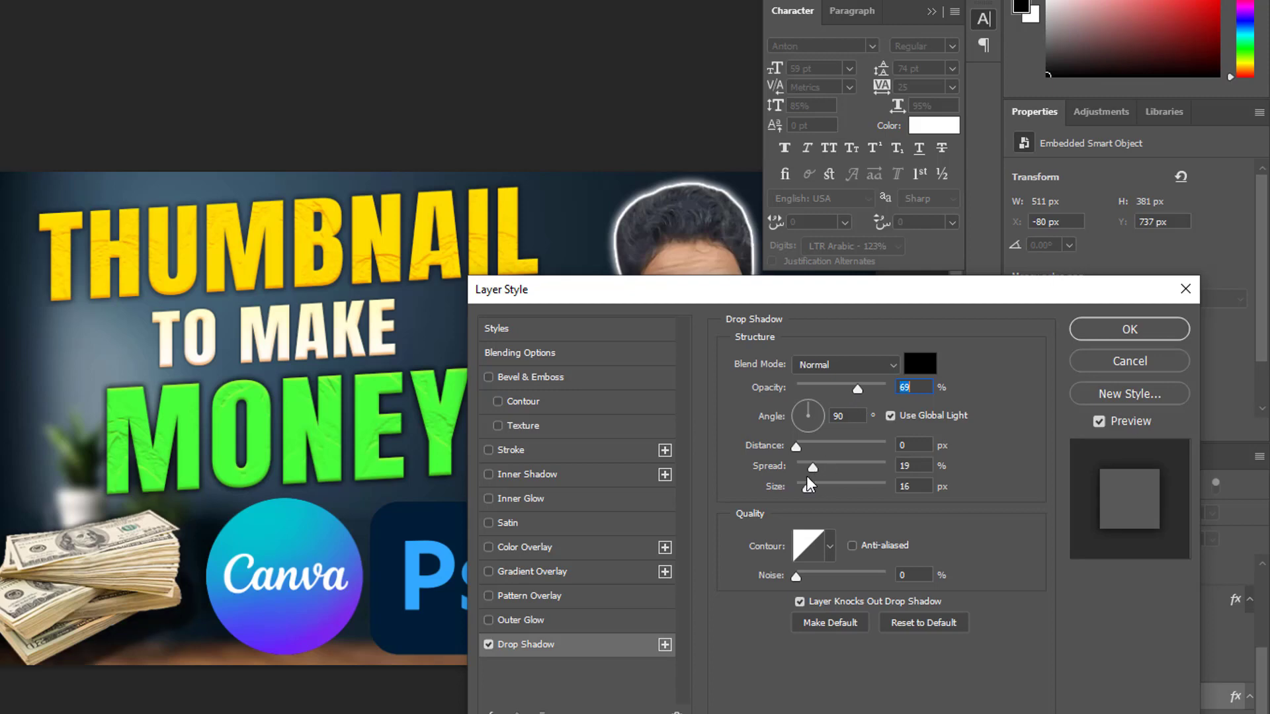
drag(808, 473, 800, 485)
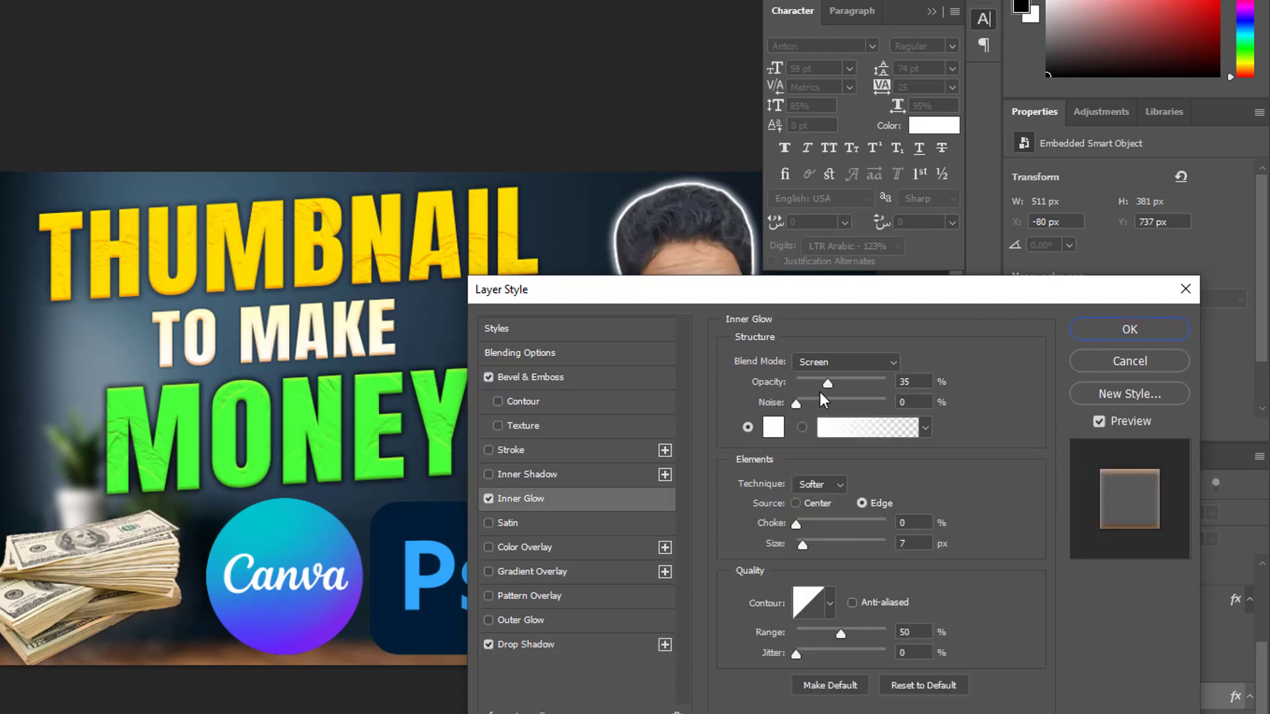
Set the money stack's Inner Glow to 79% opacity and change its glow colour to black.
drag(820, 392, 861, 387)
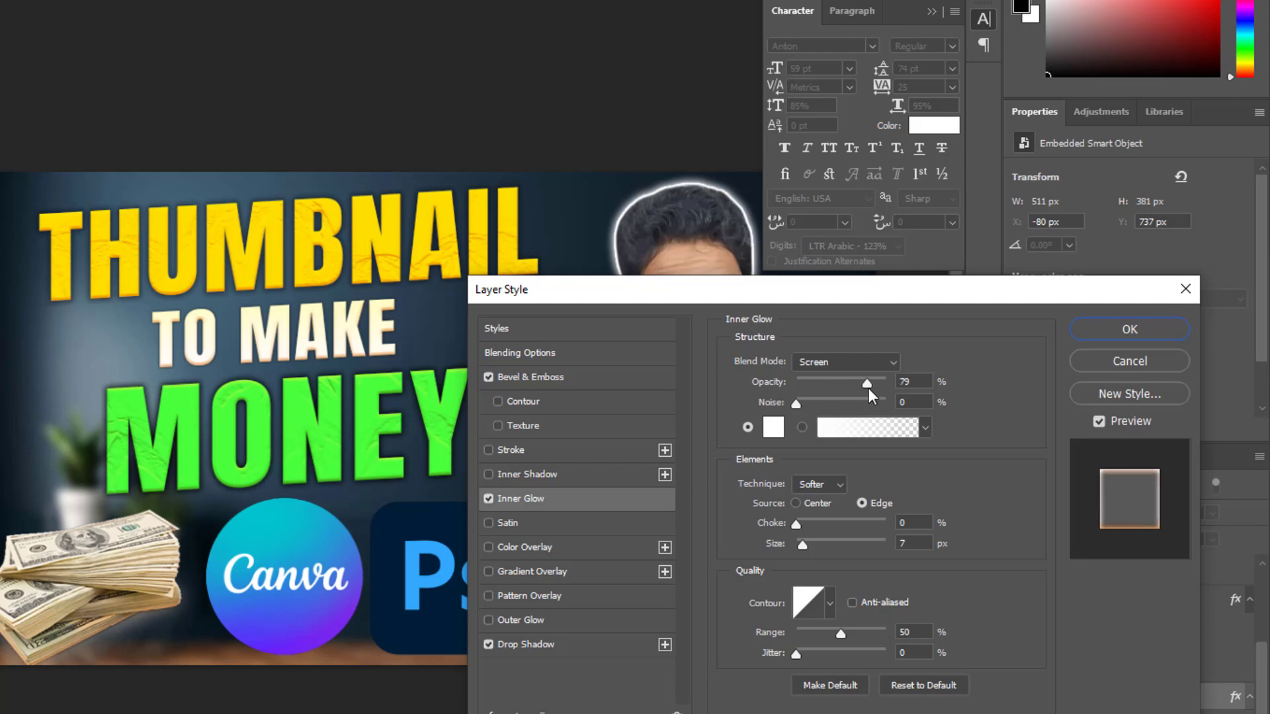
click(868, 390)
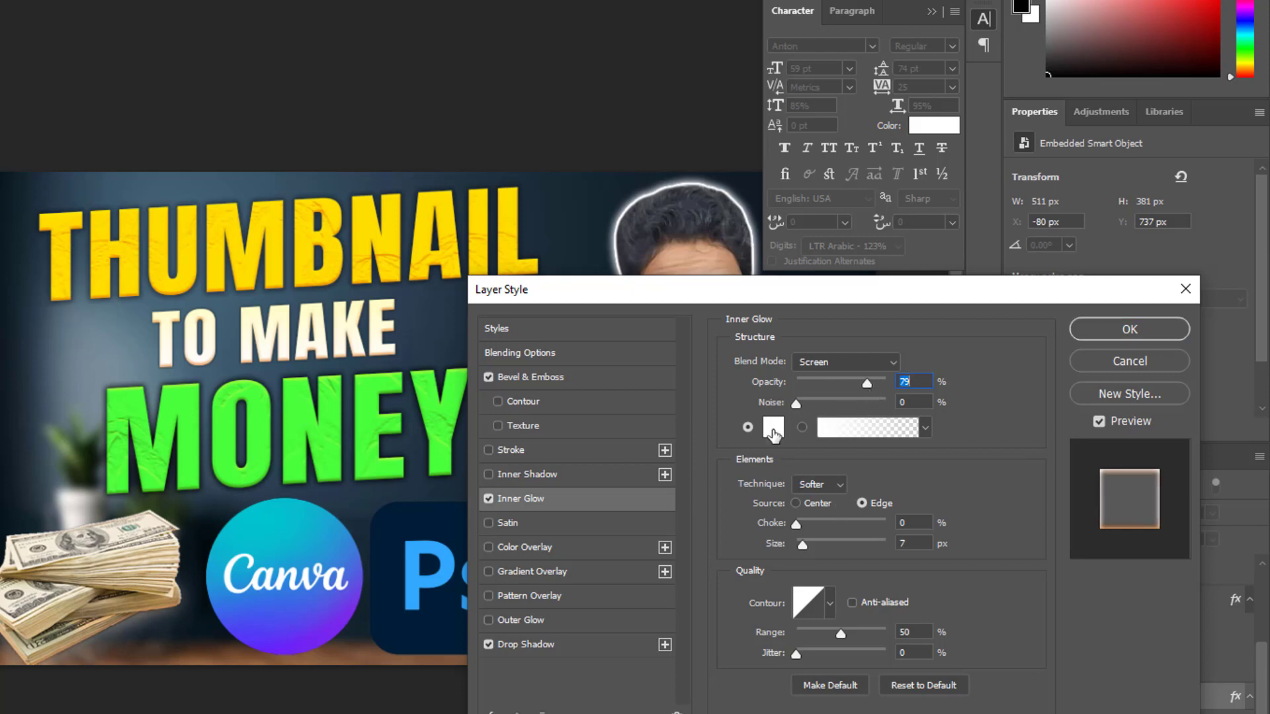
click(773, 428)
click(527, 462)
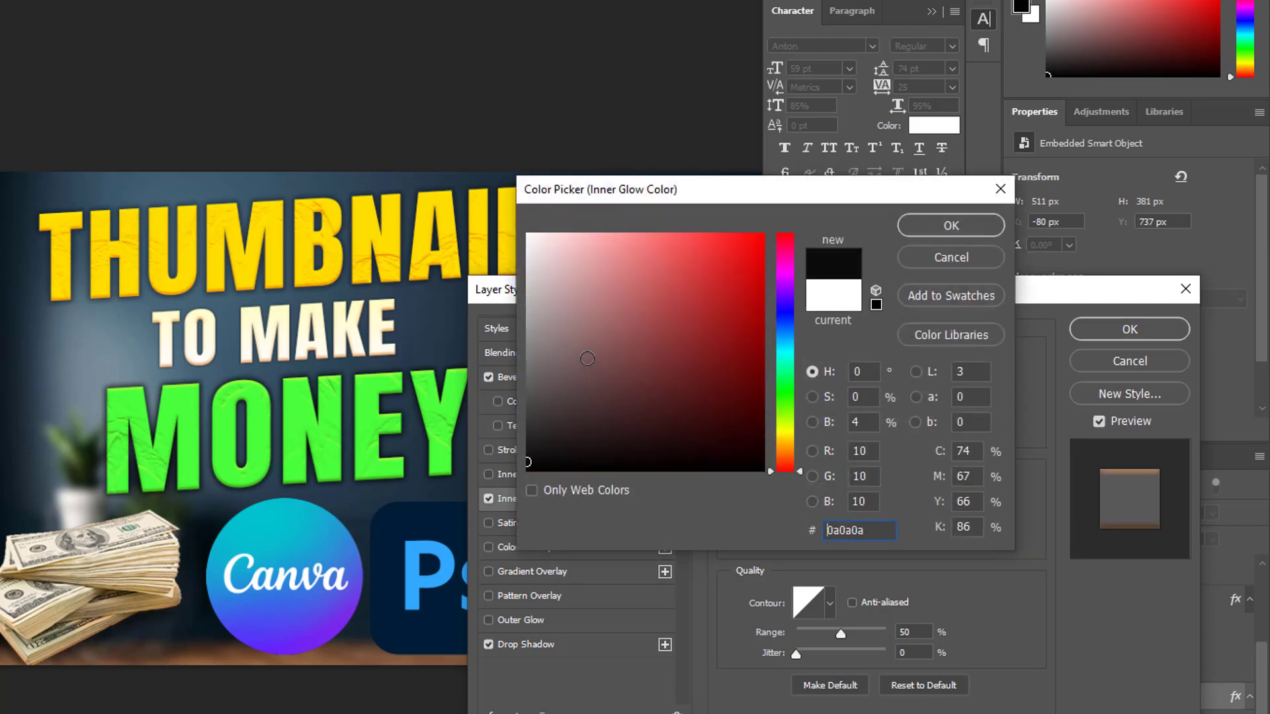
click(526, 471)
click(932, 226)
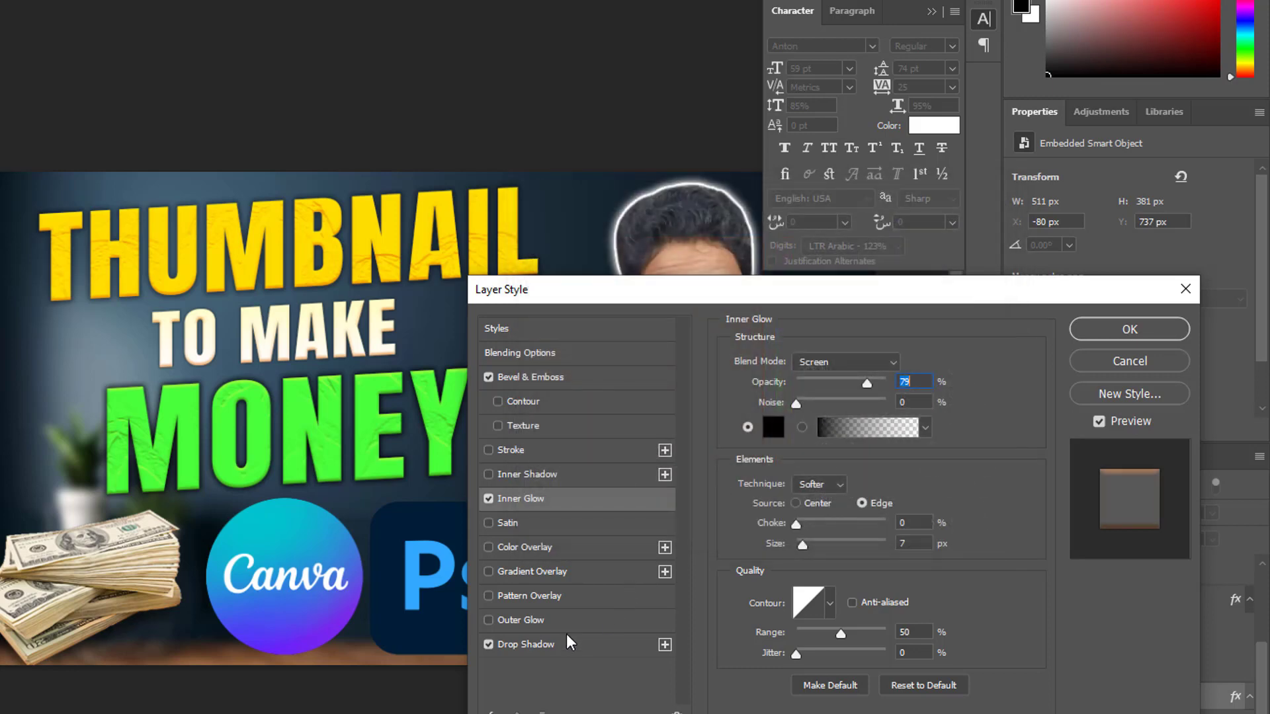
Slightly increase the size of the money stack's Drop Shadow and apply the layer style.
click(551, 644)
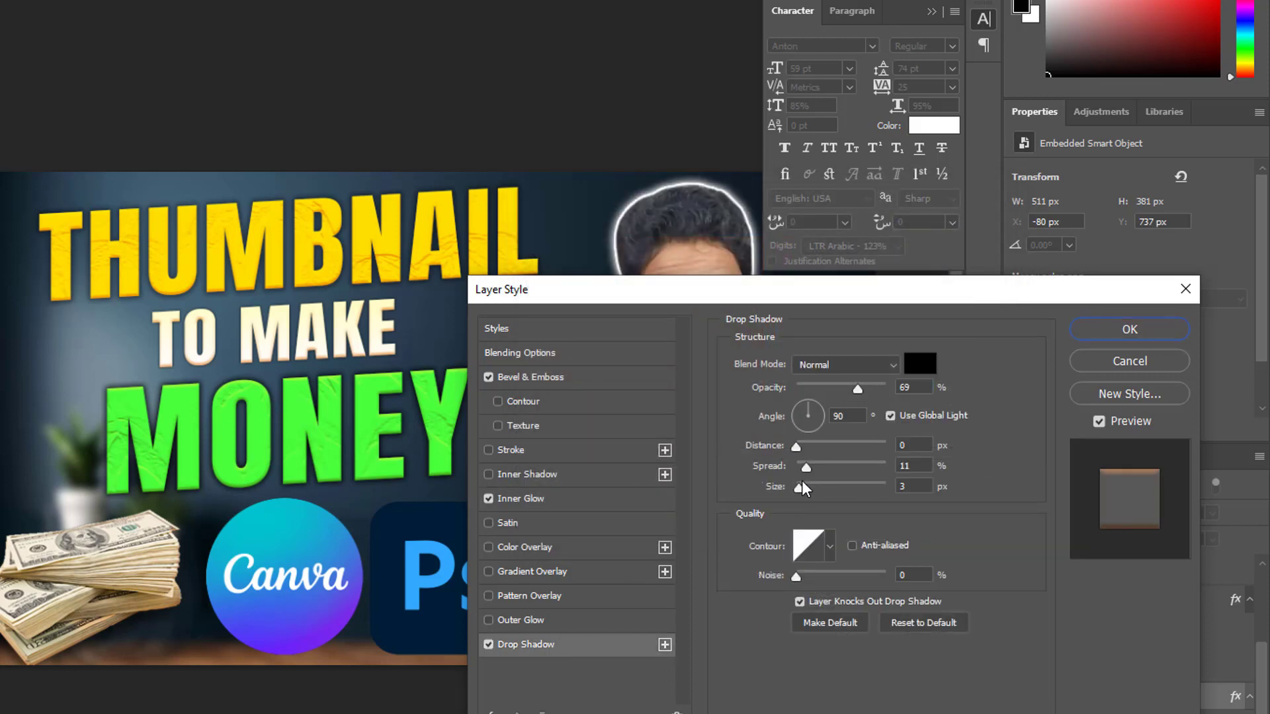
drag(802, 487, 799, 488)
key(Up)
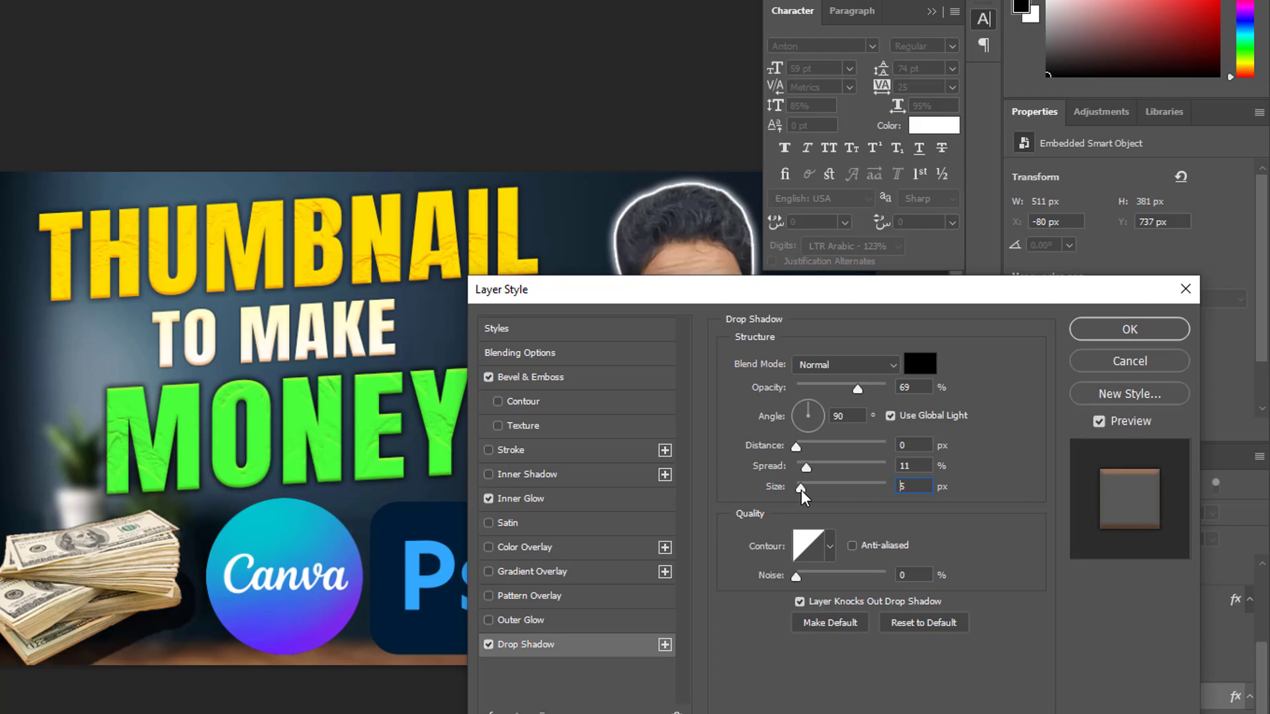
key(Down)
key(Return)
Add a smooth Inner Bevel with 100% depth and 7 px size to the Canva logo's layer.
scroll(364, 602, down, 5)
scroll(411, 605, up, 5)
drag(275, 583, 264, 585)
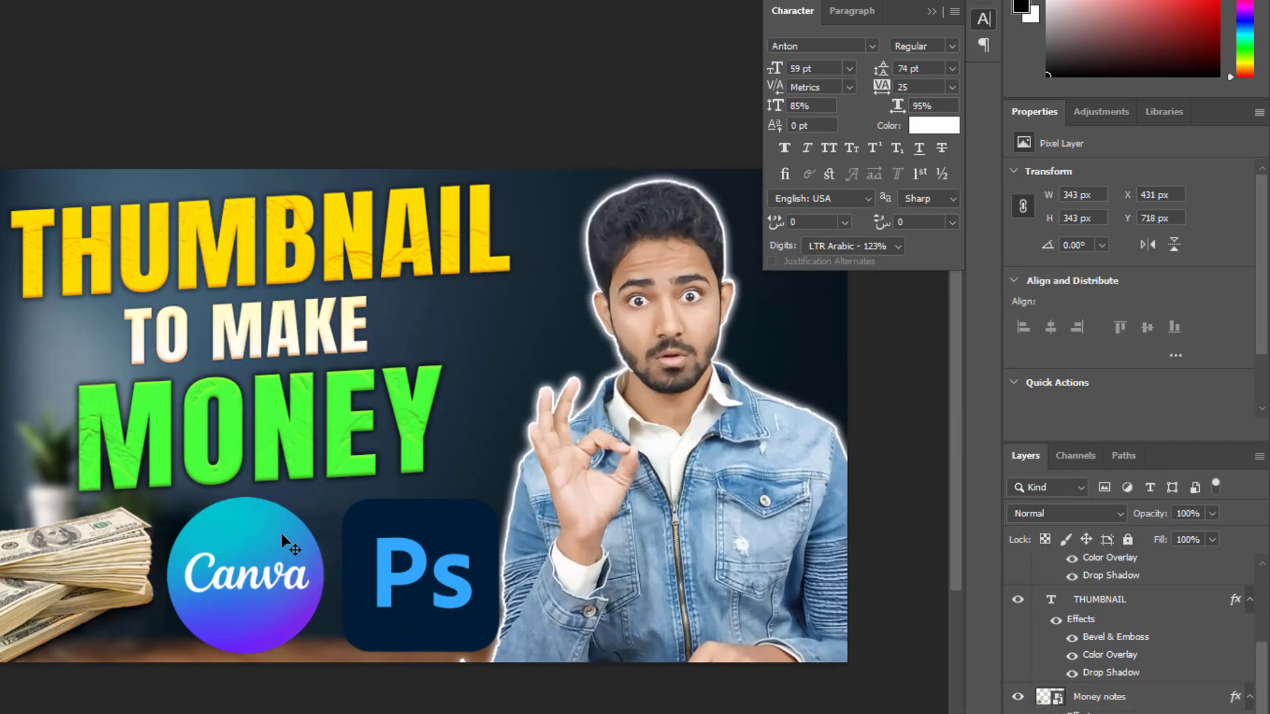
right_click(270, 558)
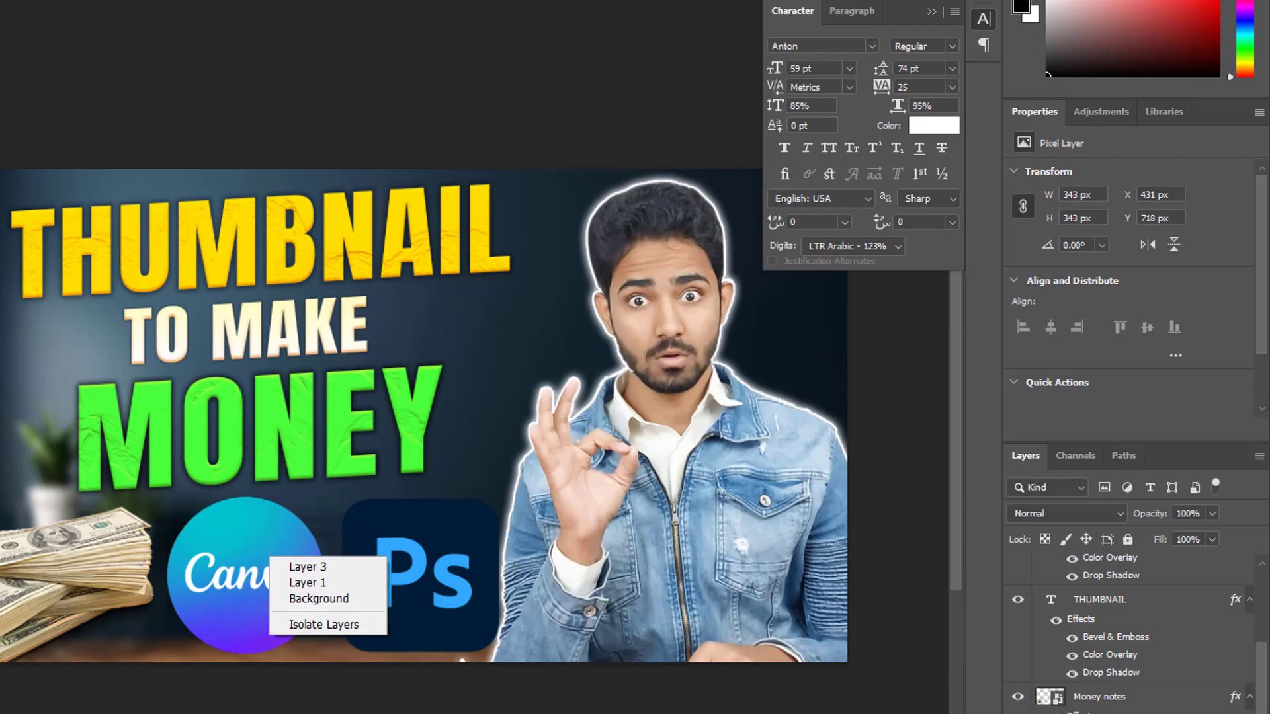
click(377, 567)
right_click(1058, 609)
click(1072, 26)
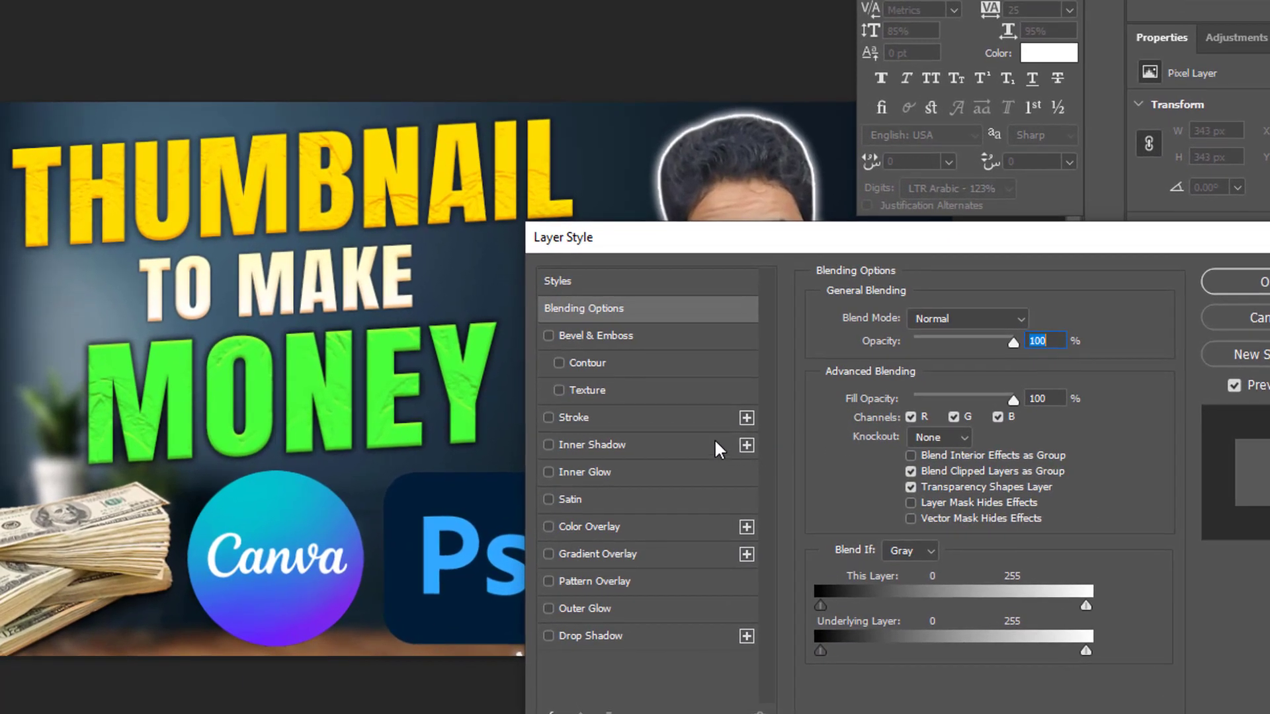
click(591, 338)
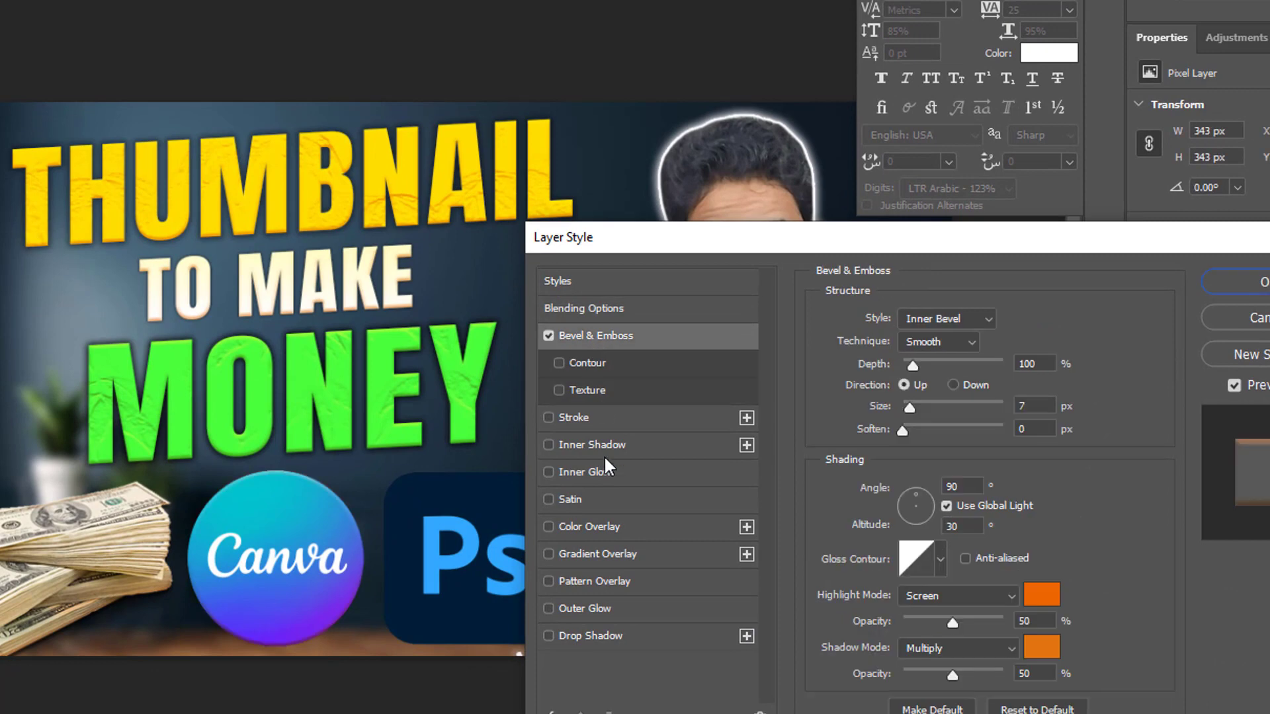
Add a black Drop Shadow at 69% opacity and a black Inner Glow at 79% opacity to the Canva logo and apply them.
click(585, 636)
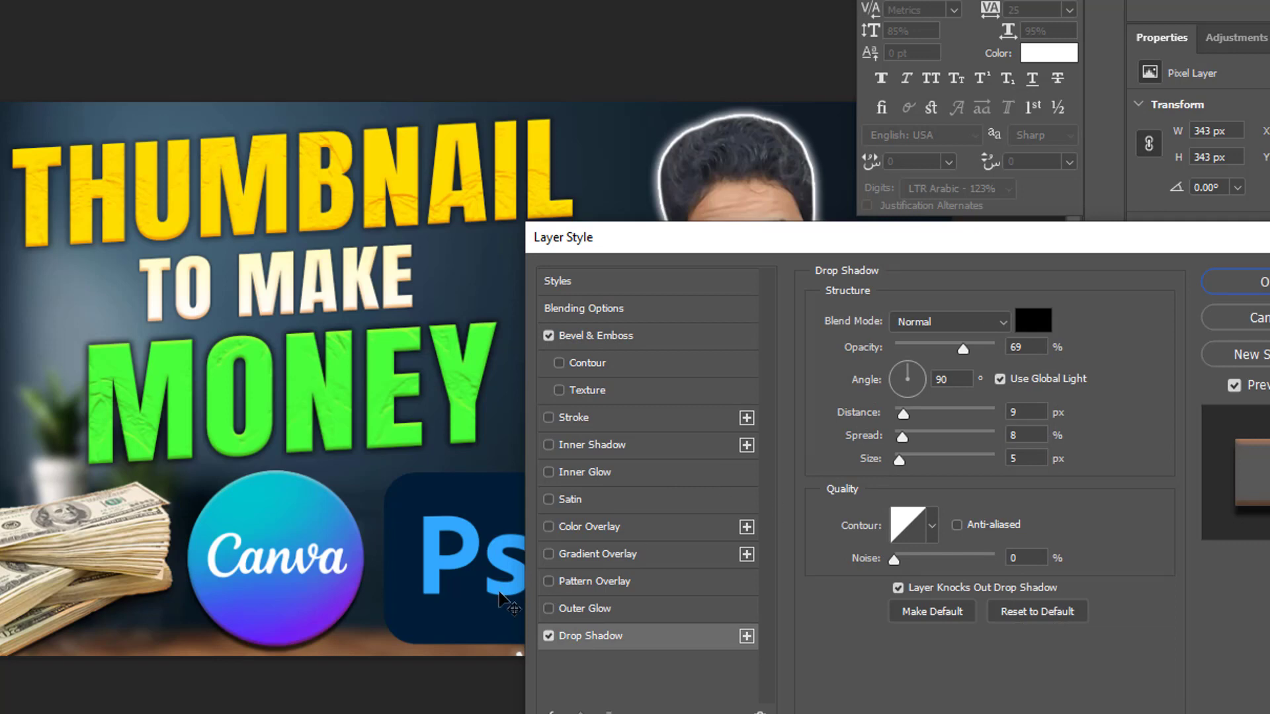
drag(903, 414, 910, 435)
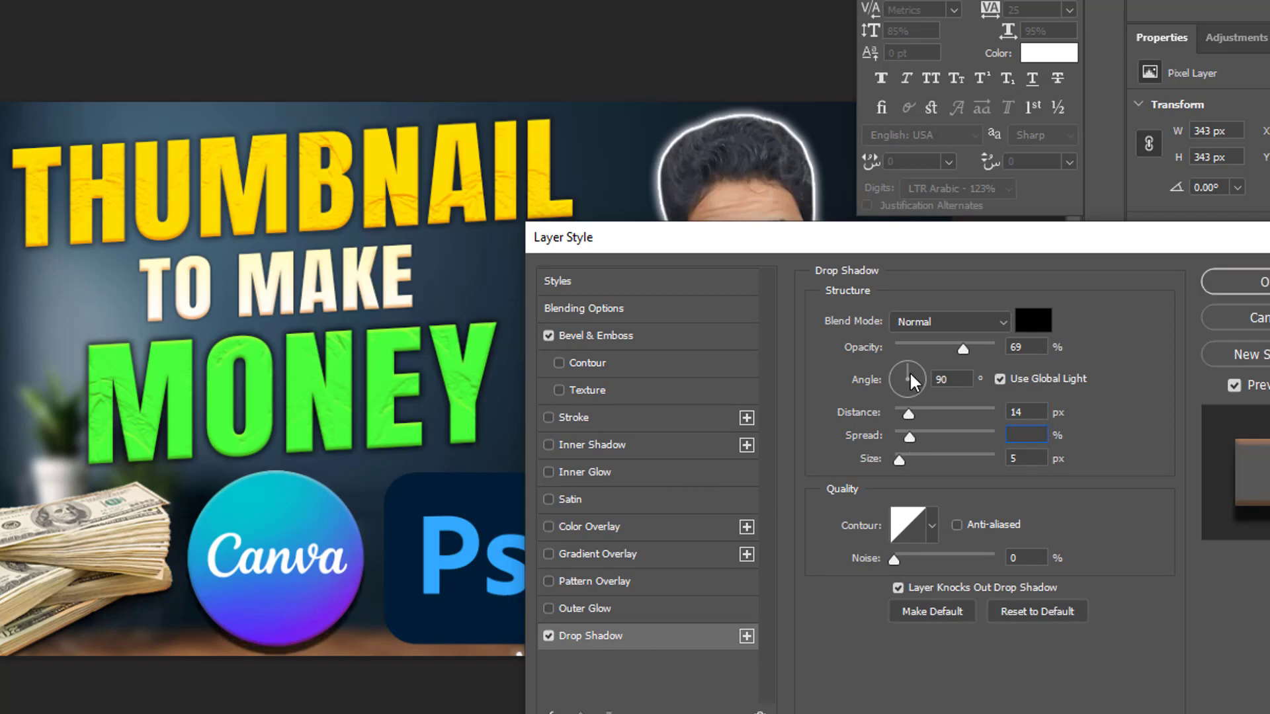
drag(910, 371, 894, 359)
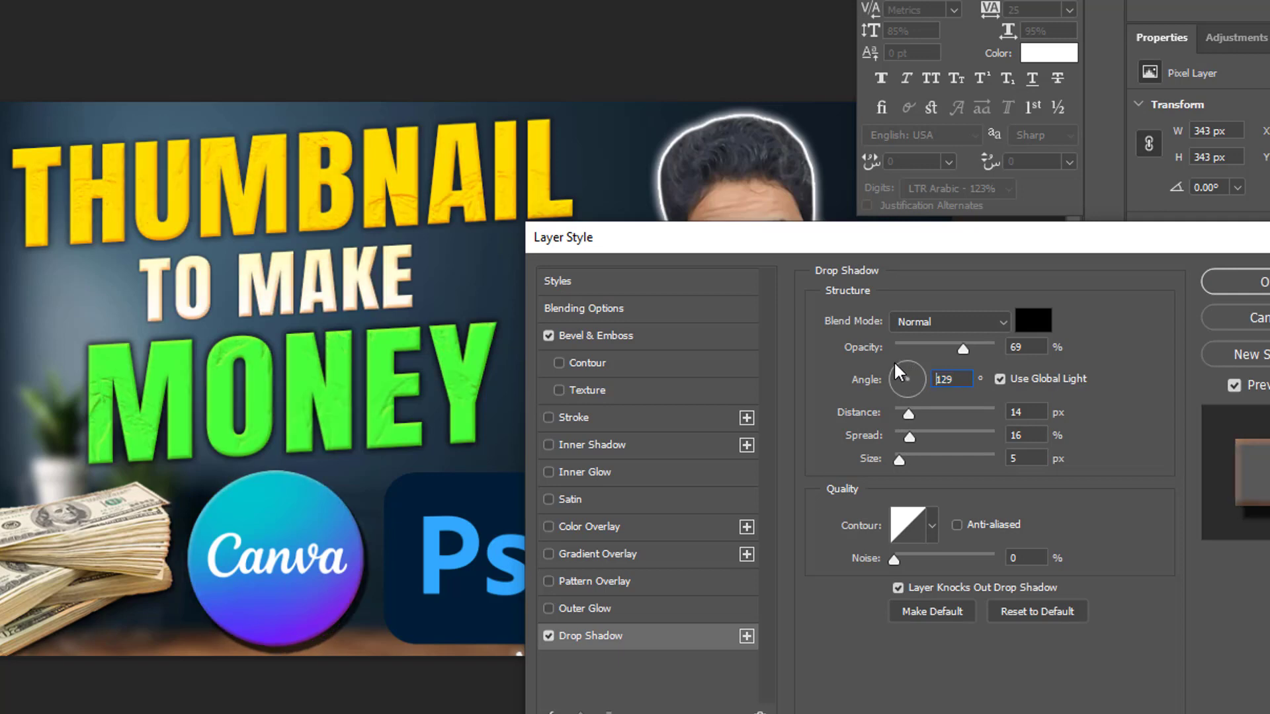
drag(909, 410, 943, 440)
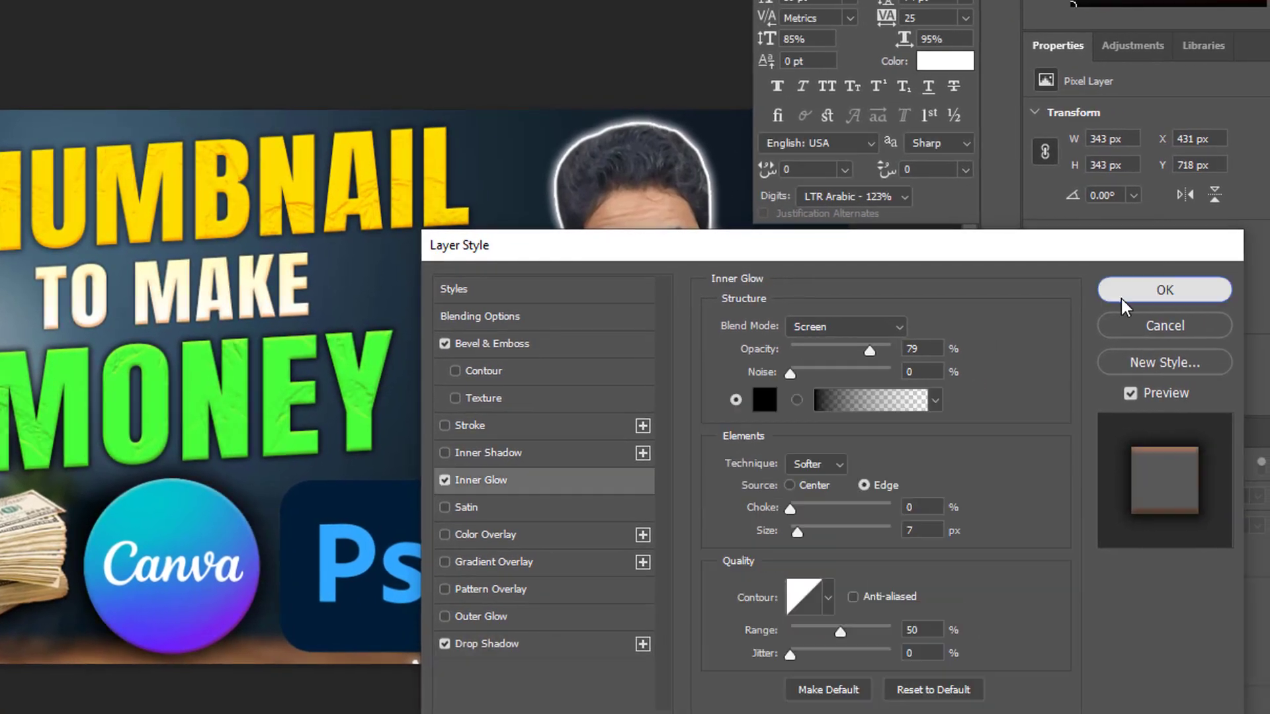
click(1235, 282)
Distort the Canva logo into a slight slant by pulling its upper-left and lower-right corners inward.
key(ctrl+t)
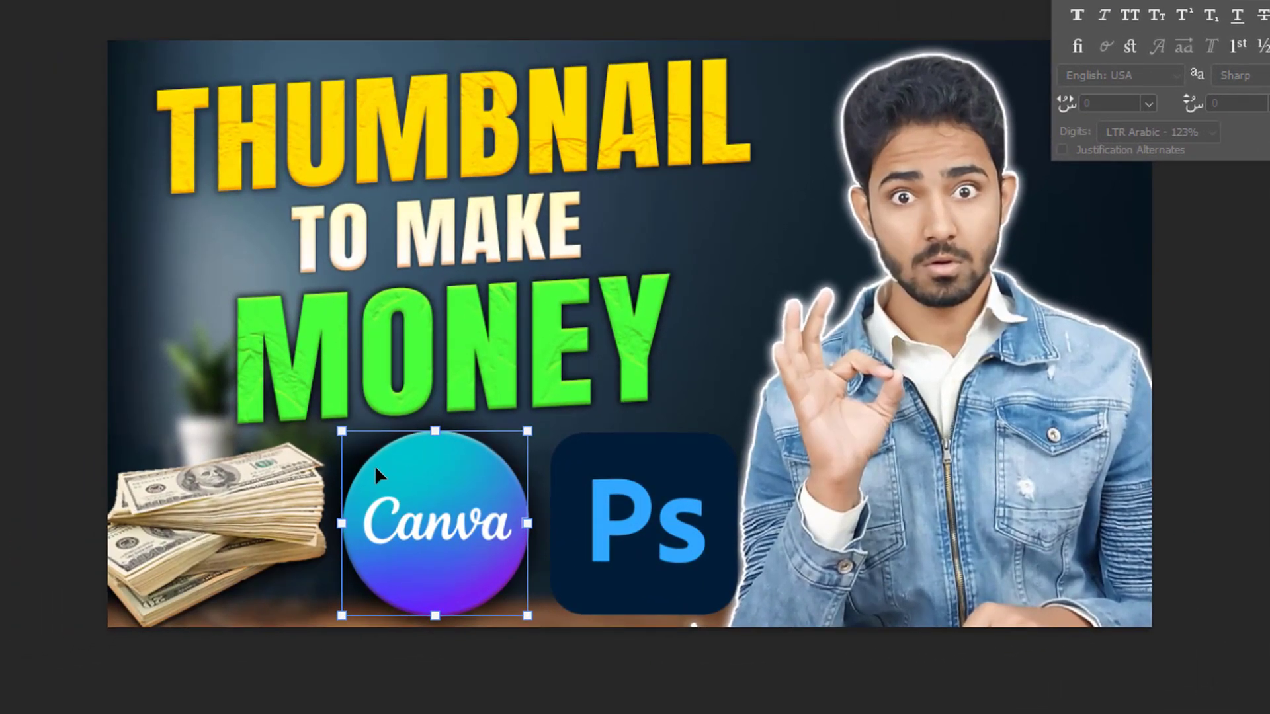
right_click(117, 518)
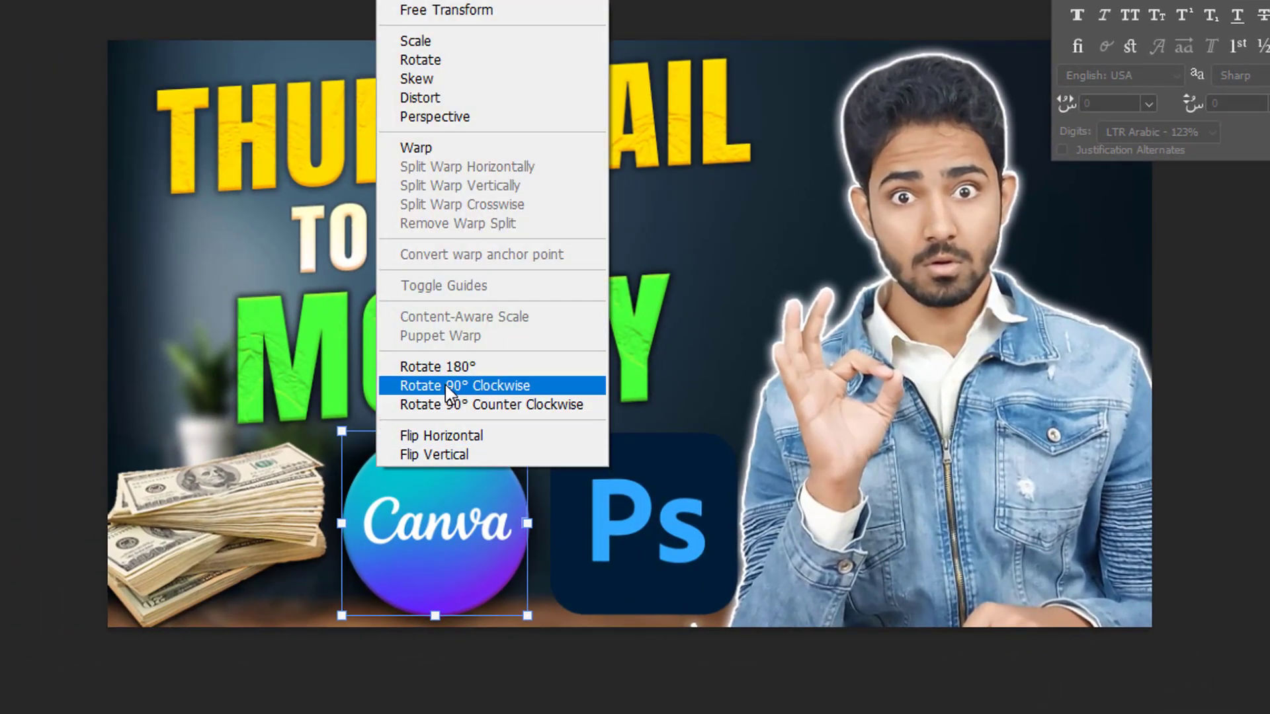
click(424, 98)
drag(342, 431, 362, 432)
mouse_move(529, 618)
mouse_down()
mouse_move(502, 620)
mouse_move(519, 617)
mouse_up()
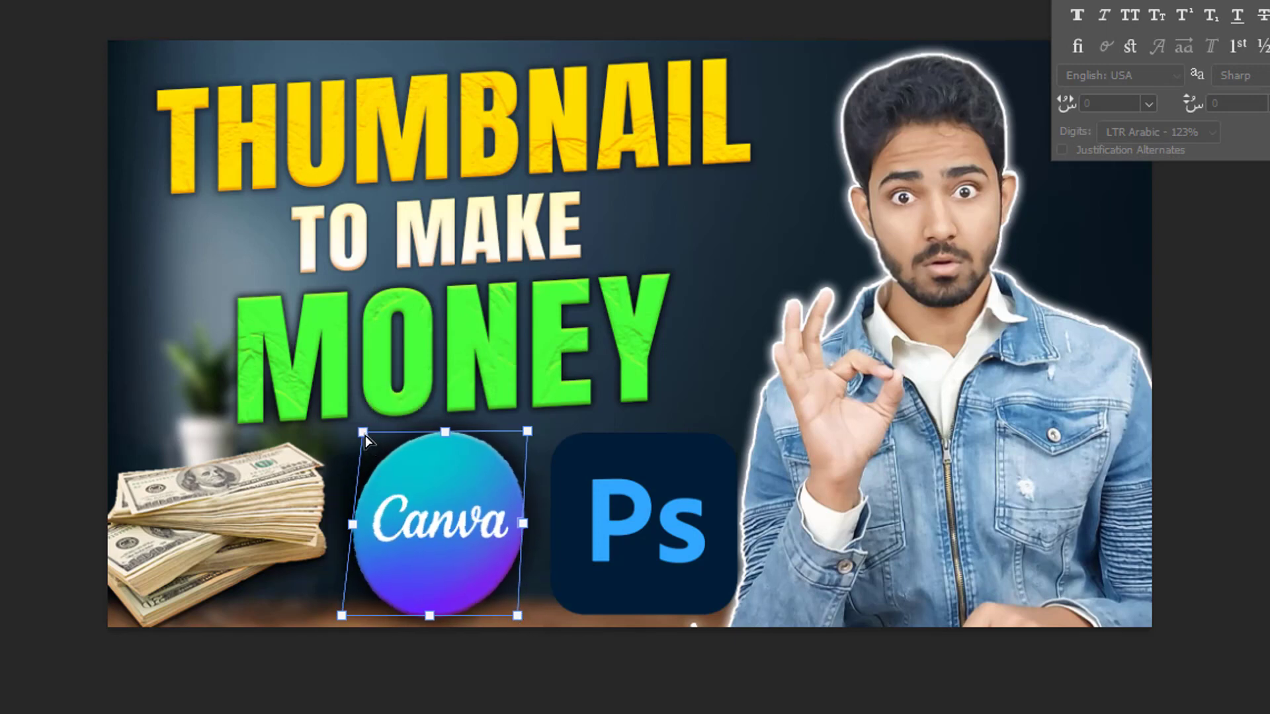